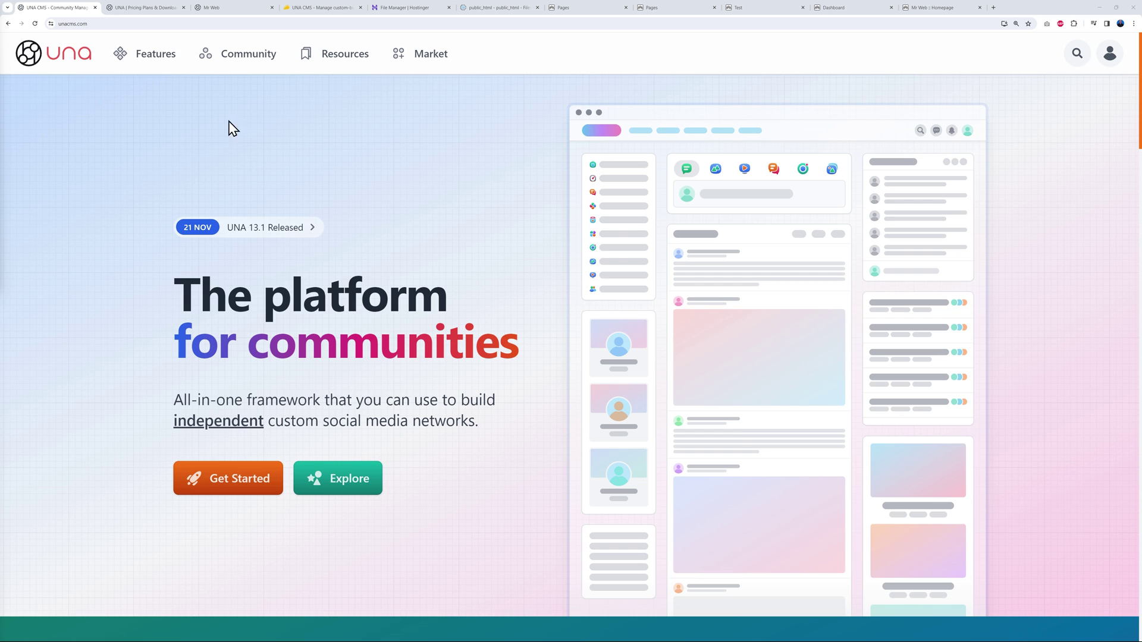
On the UNA pricing page, price the Do It Yourself plan with Cloud4 hosting and the Boost10 service add-on.
click(149, 8)
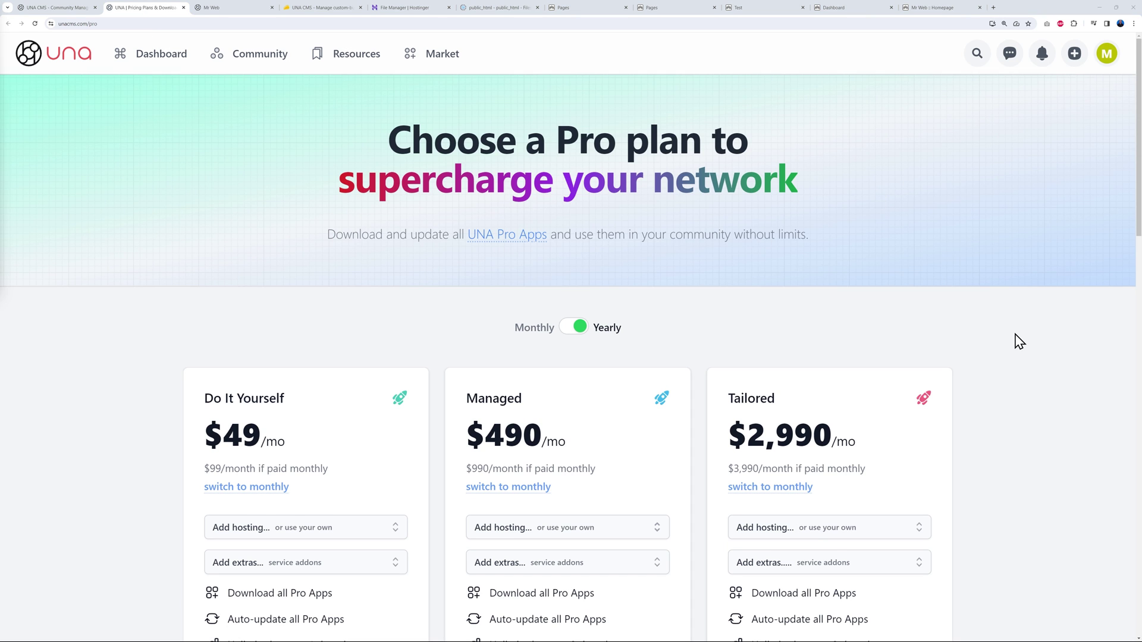
scroll(1018, 339, down, 4)
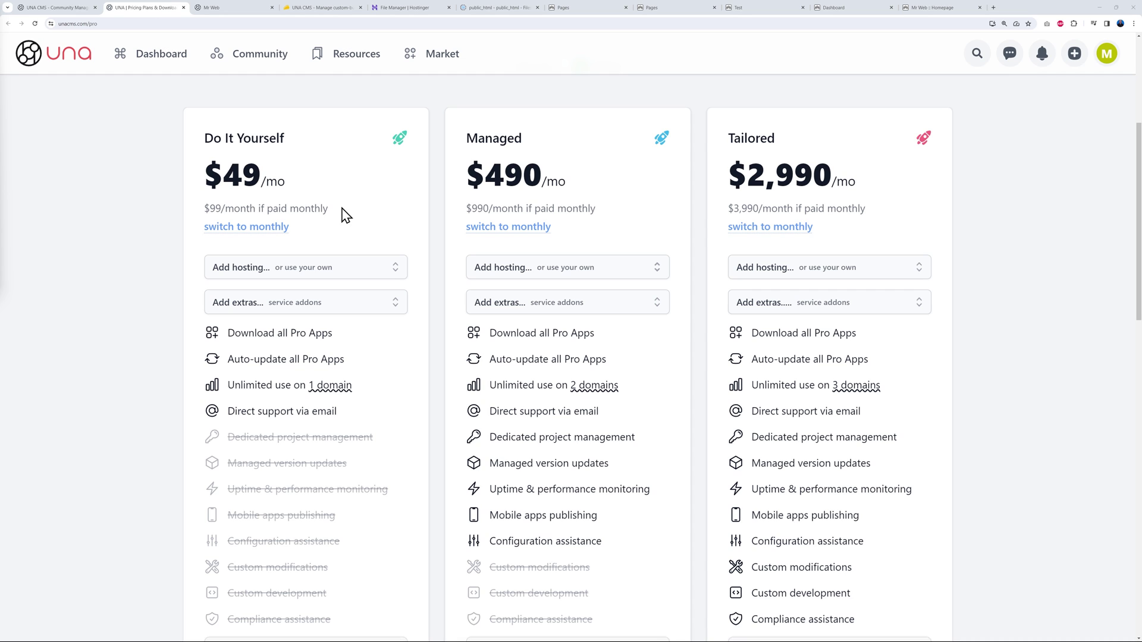
click(396, 269)
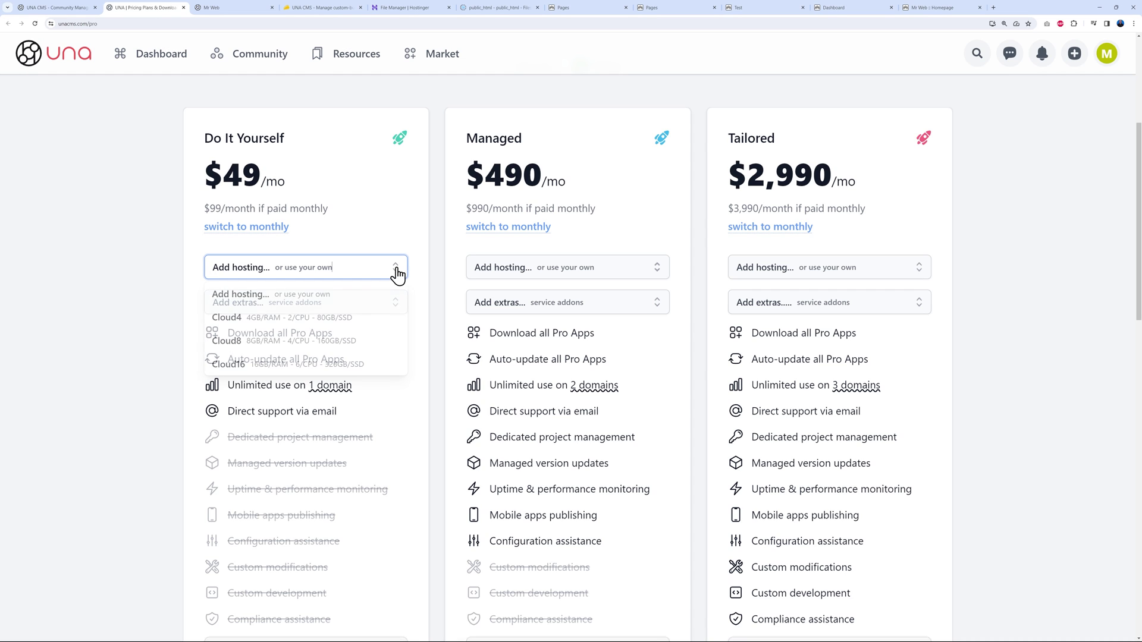
click(249, 325)
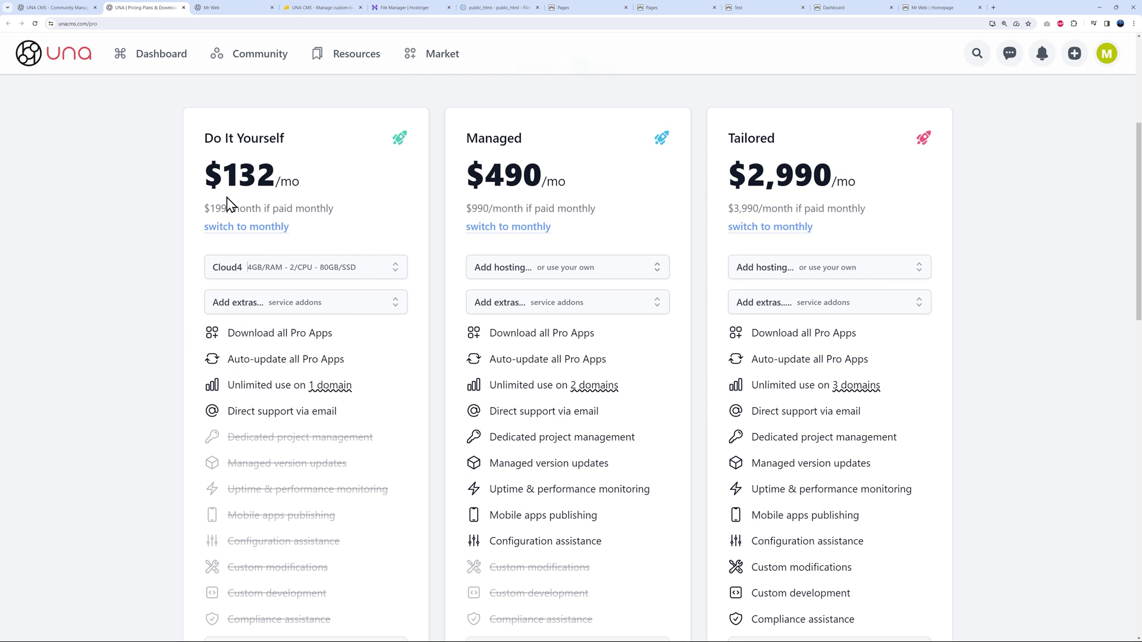
click(392, 308)
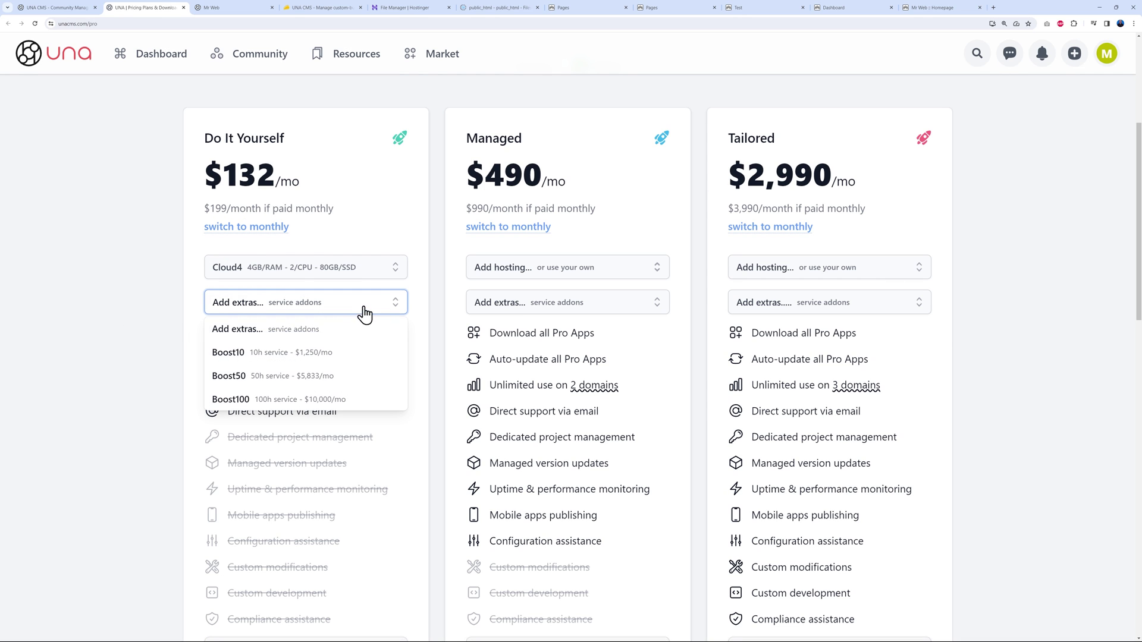
click(333, 357)
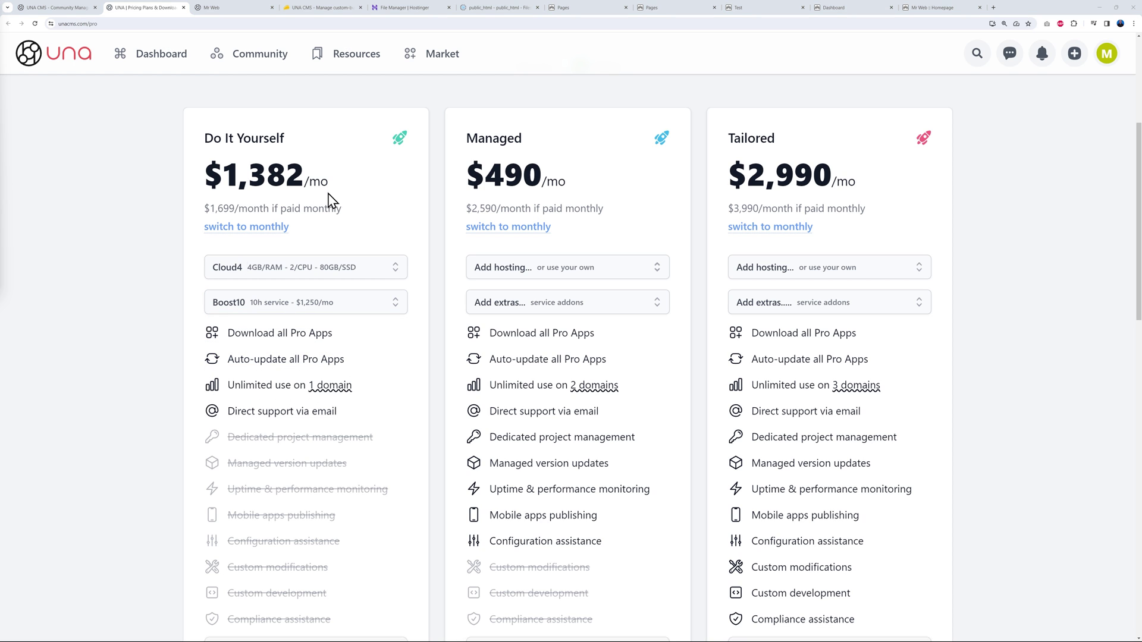
scroll(416, 250, up, 3)
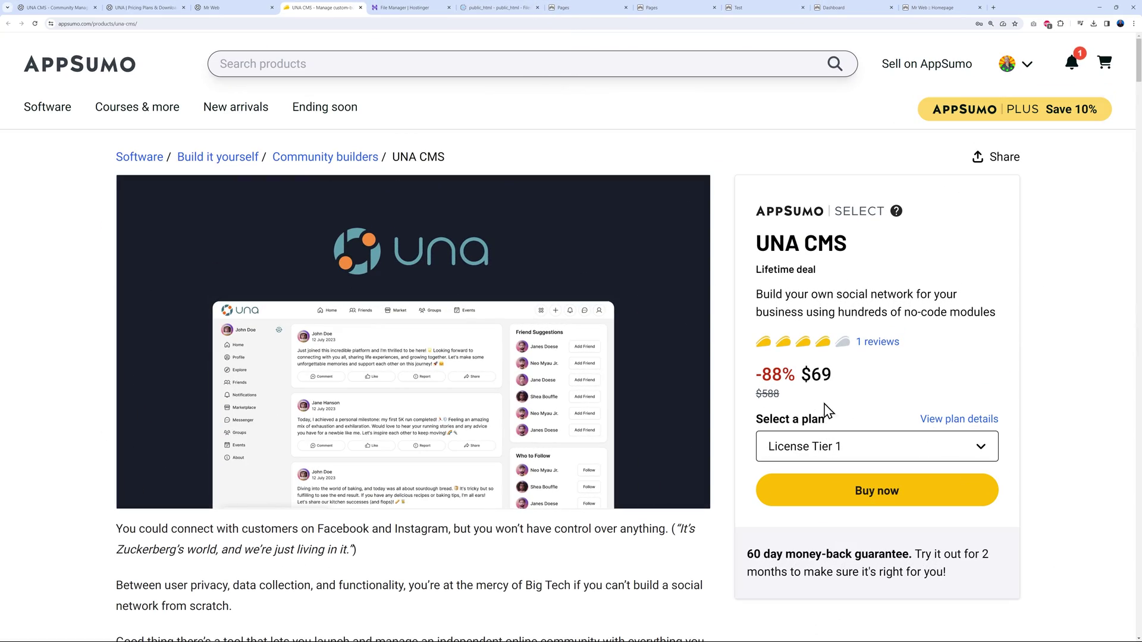
Open the plan details of the UNA CMS lifetime deal on AppSumo and compare the domain allowances of the license tiers.
drag(759, 270, 813, 269)
click(849, 406)
click(958, 419)
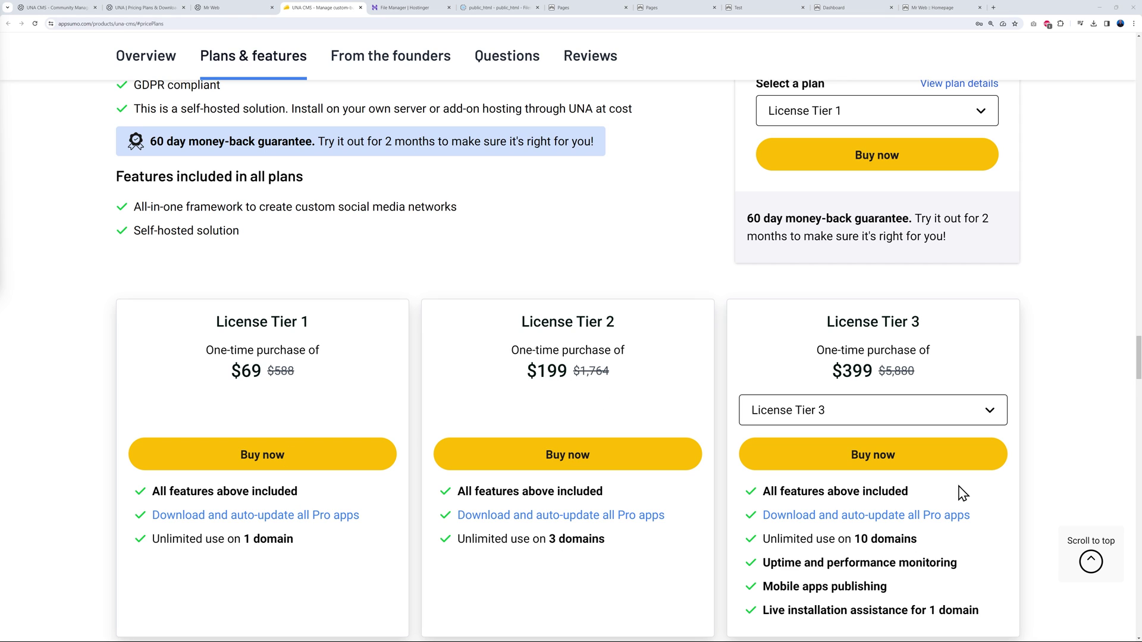
drag(852, 542, 930, 547)
click(930, 547)
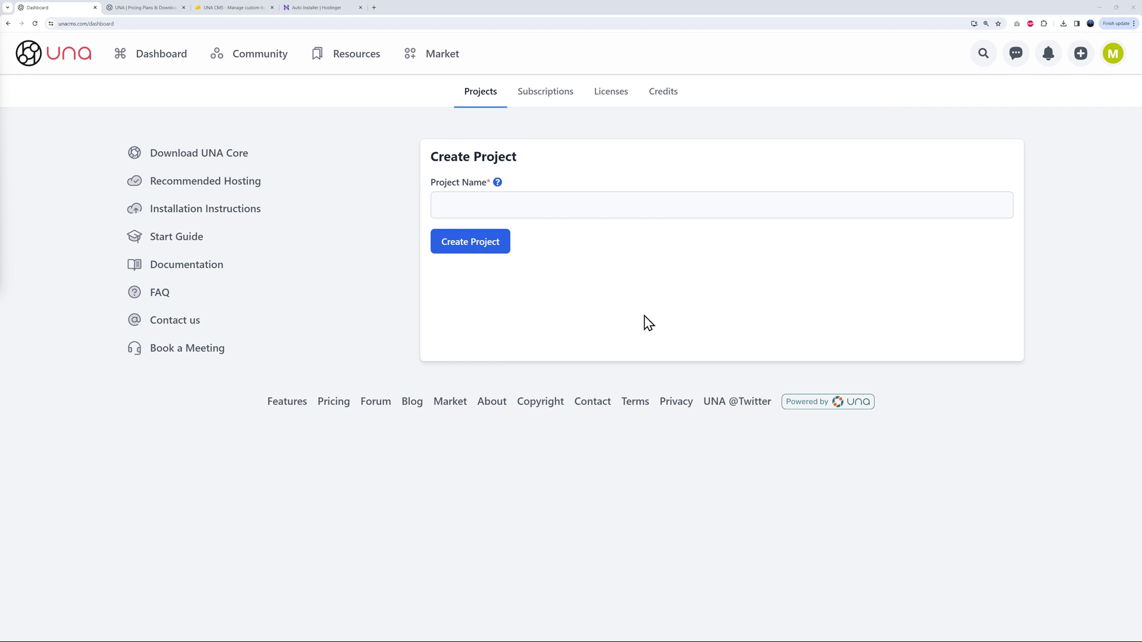
click(580, 206)
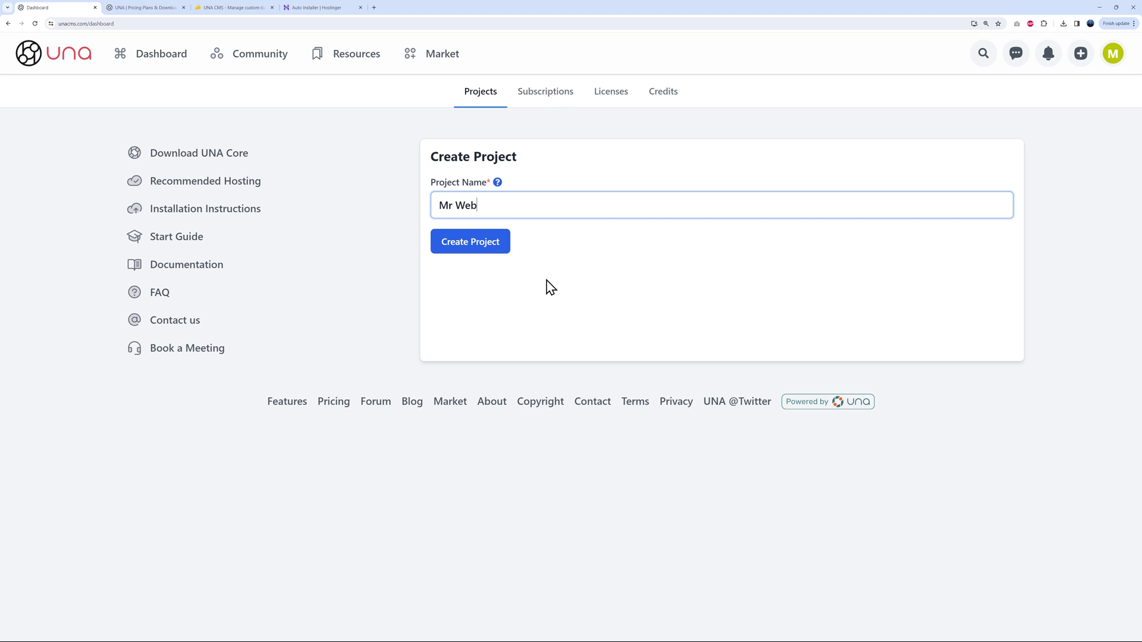
click(479, 248)
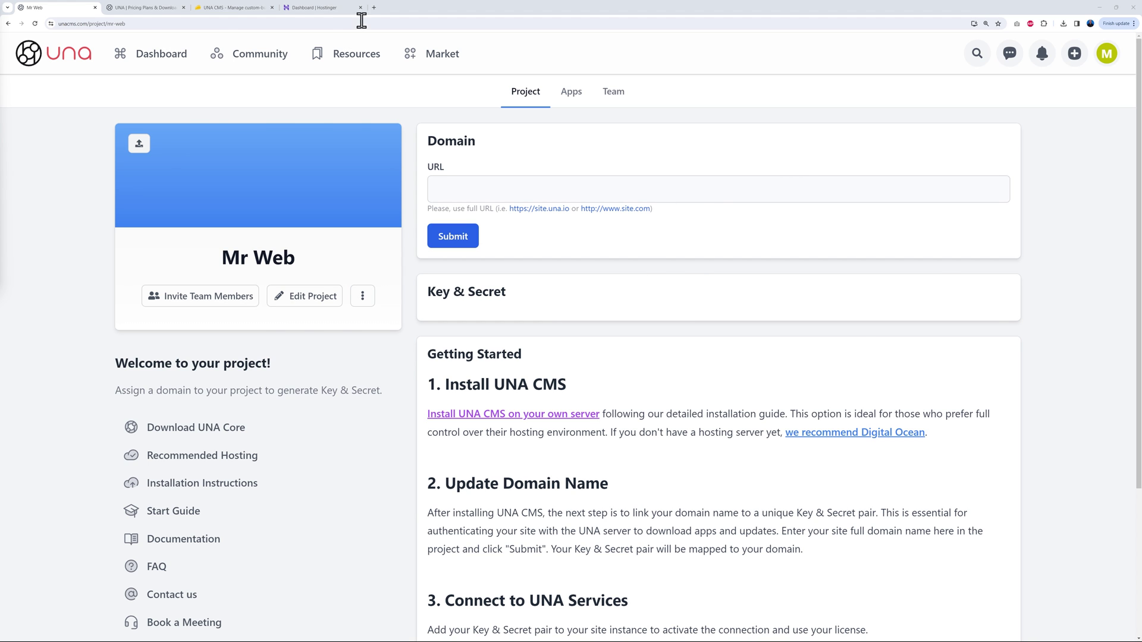
click(330, 12)
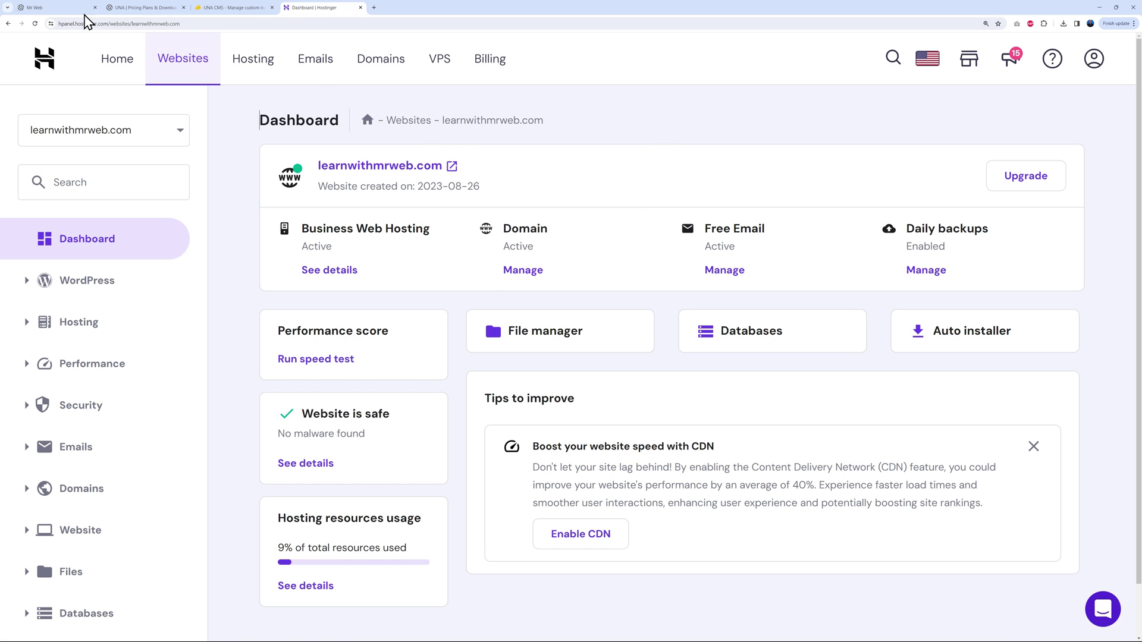
click(84, 8)
click(507, 186)
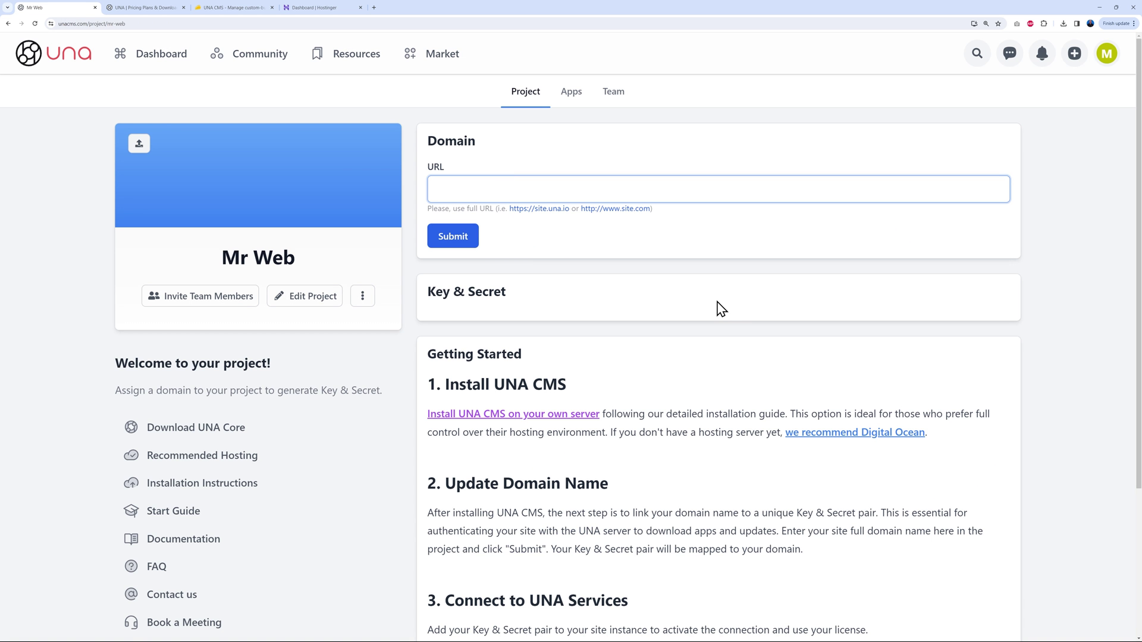
text(https://learnwithmrweb.com/)
click(455, 238)
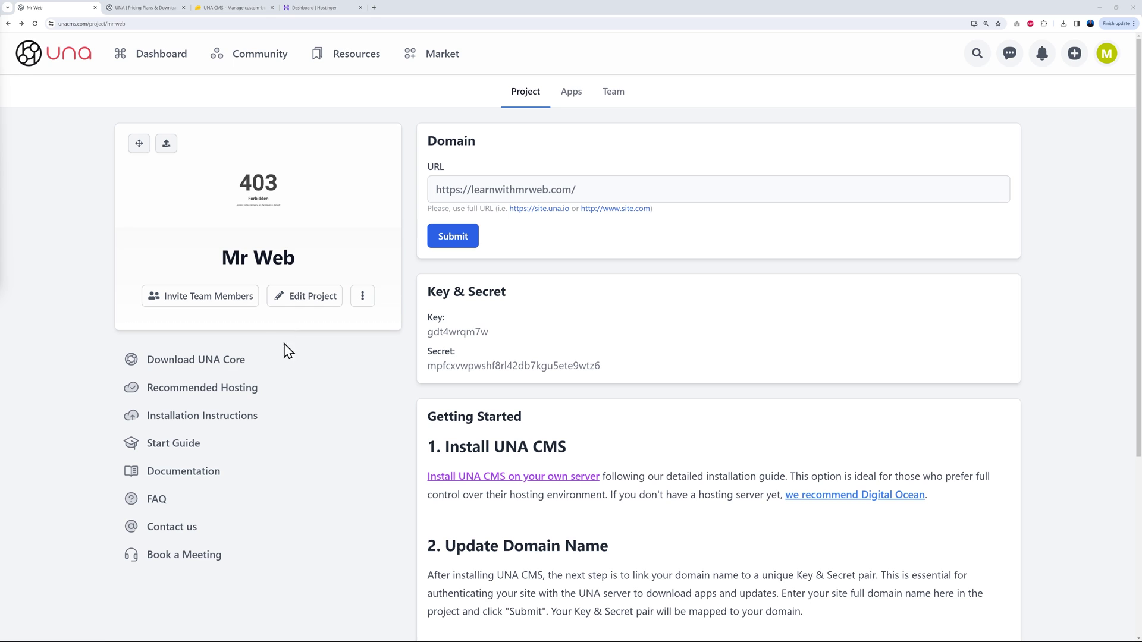
Start the download of the UNA Core 14.0.0-A3 package and cancel saving it.
click(221, 366)
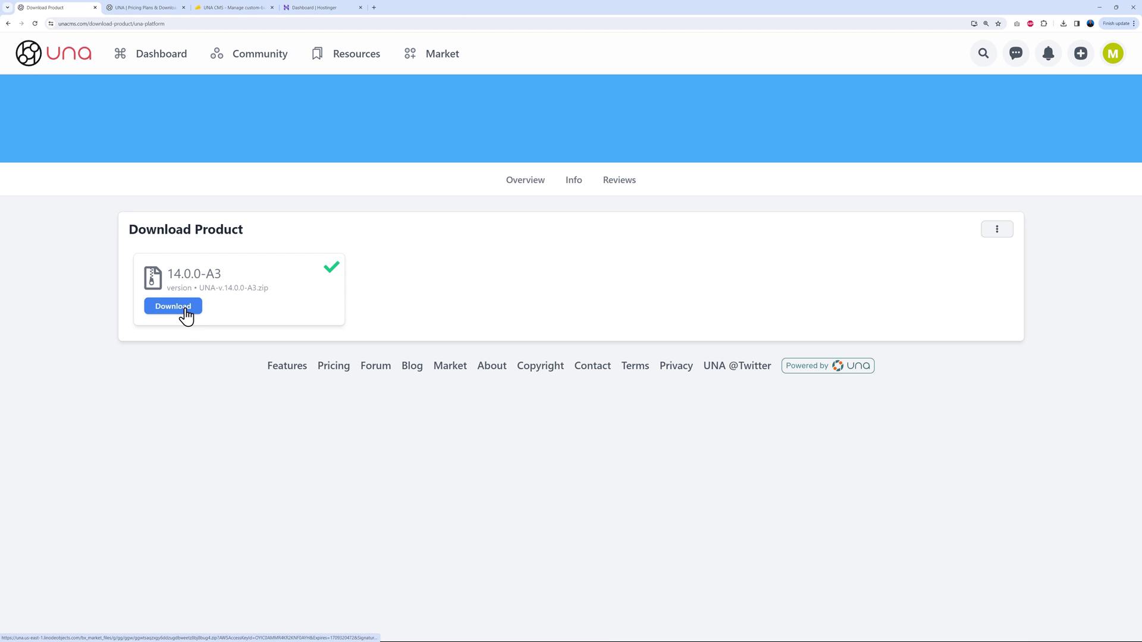
click(191, 312)
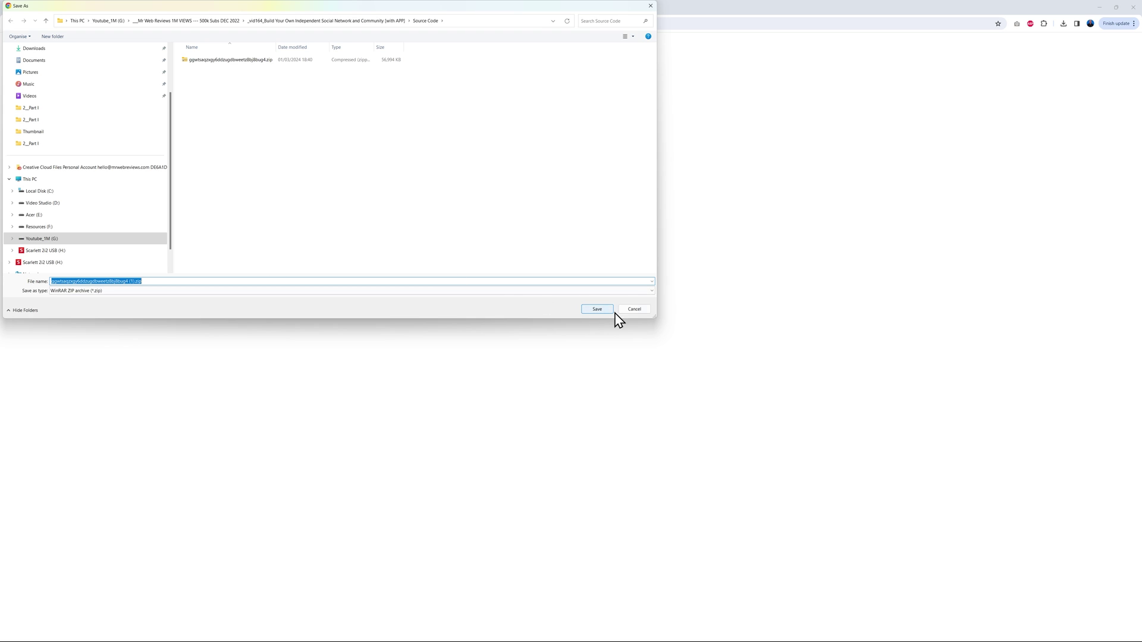
click(634, 309)
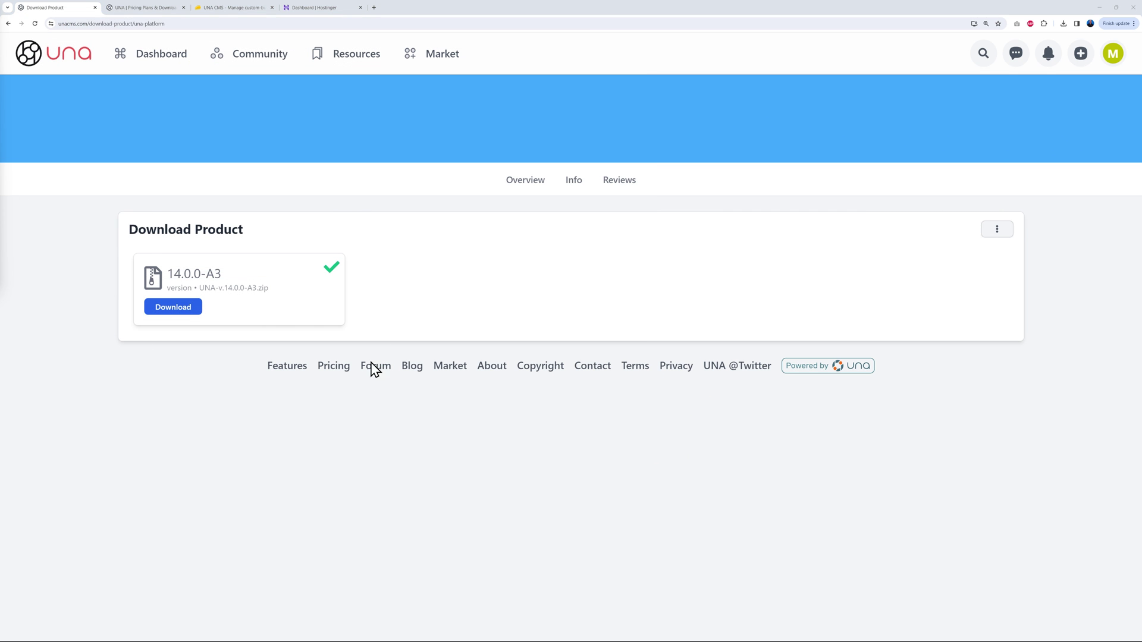
Switch to Hostinger and open the public_html folder of learnwithmrweb.com in the website's file manager.
click(334, 9)
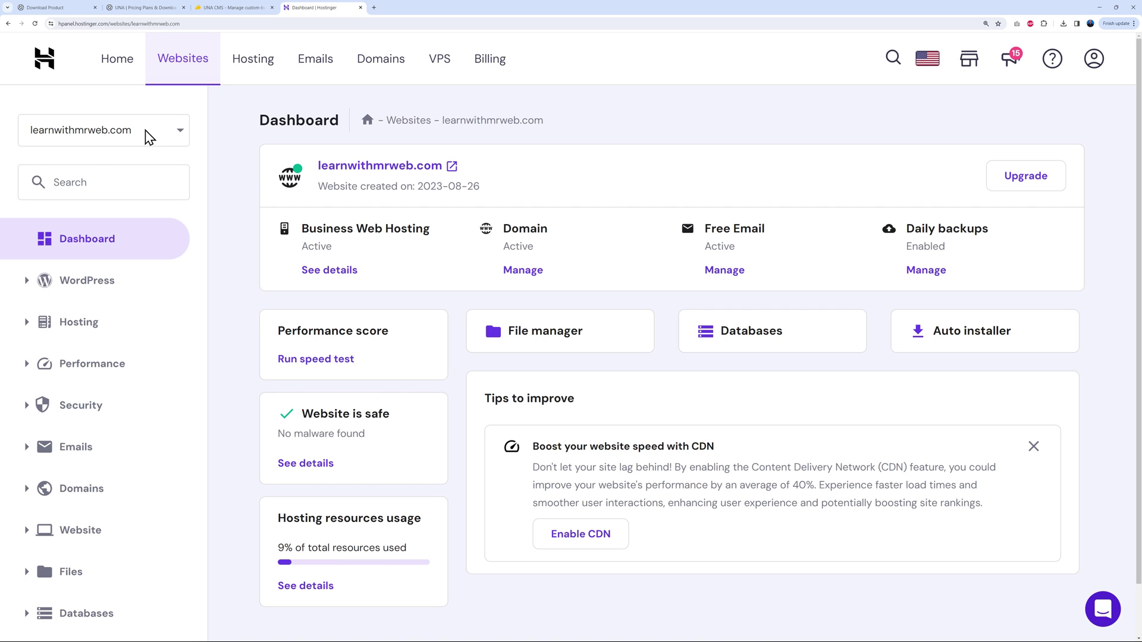
scroll(246, 295, down, 1)
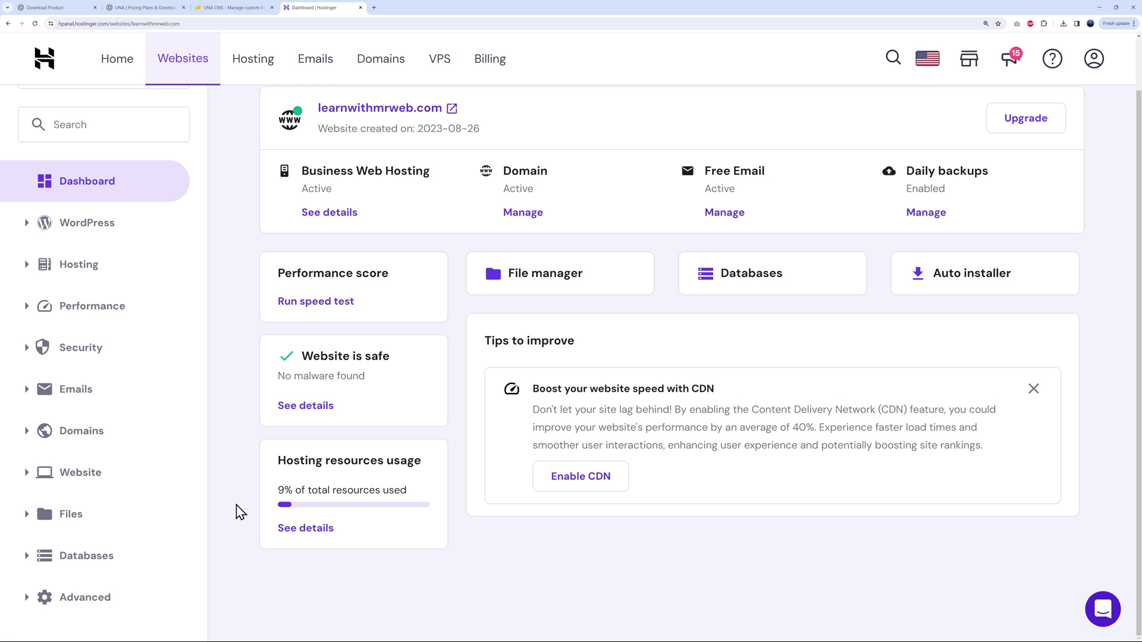
click(80, 519)
click(124, 621)
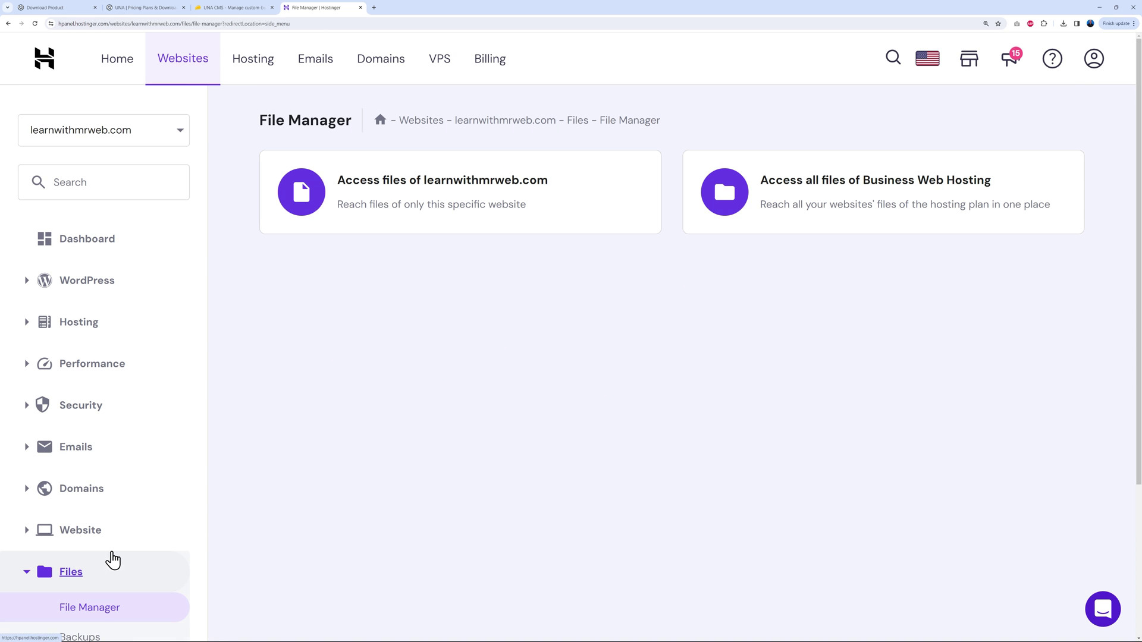
click(437, 189)
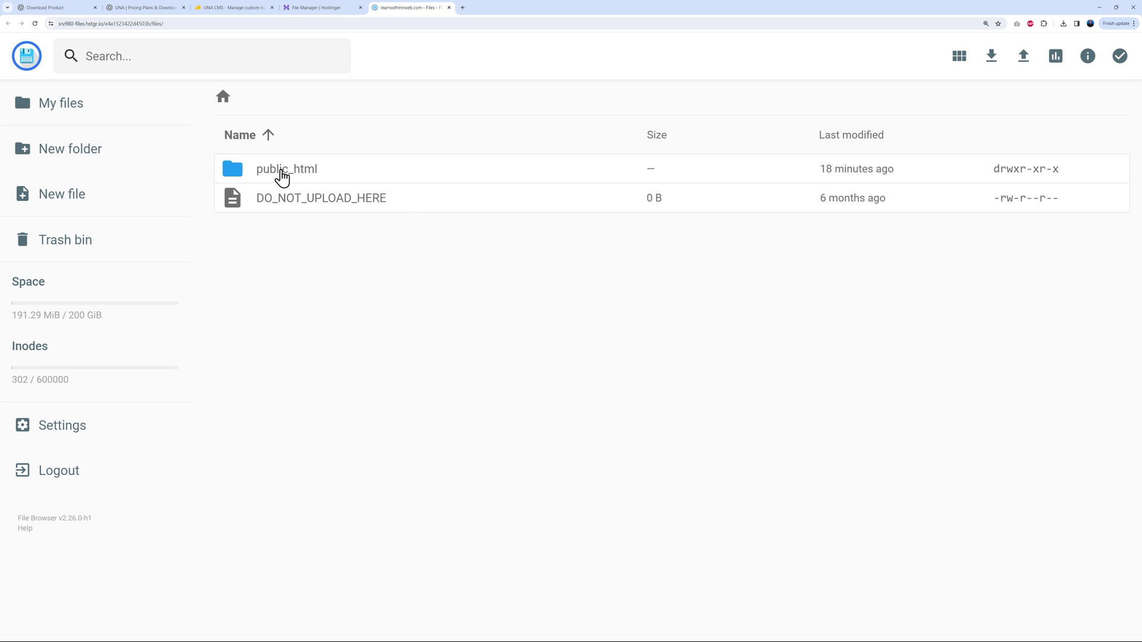
double_click(282, 172)
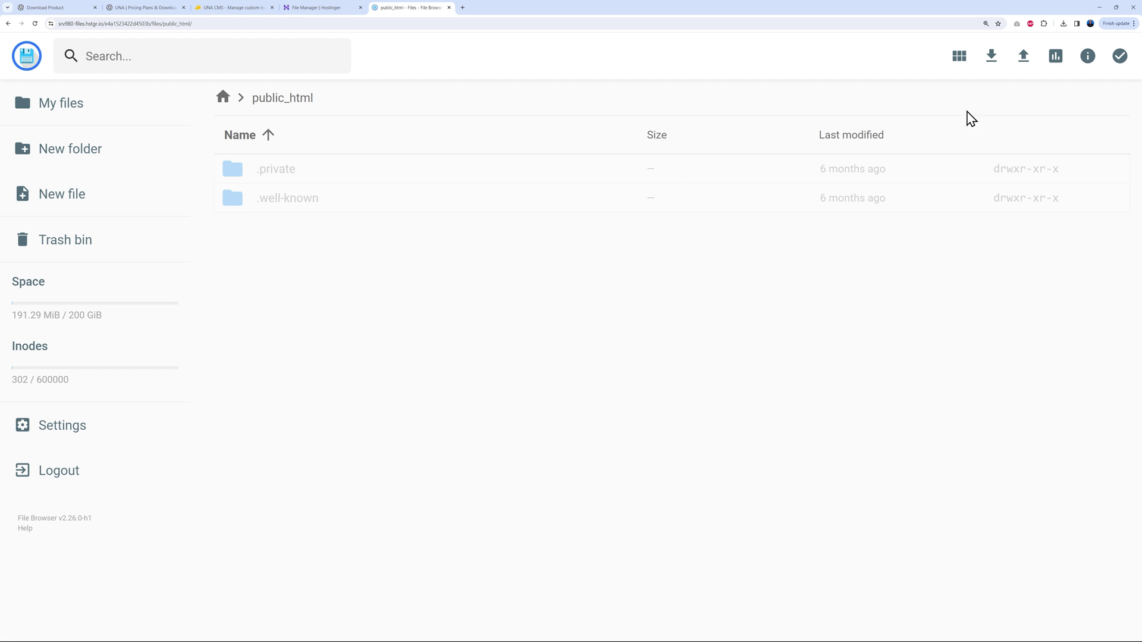
Upload the UNA Core archive ggwtsaqzxgy6ddzugdbweetz8bj8bug4.zip from the Source Code folder into public_html.
click(1023, 66)
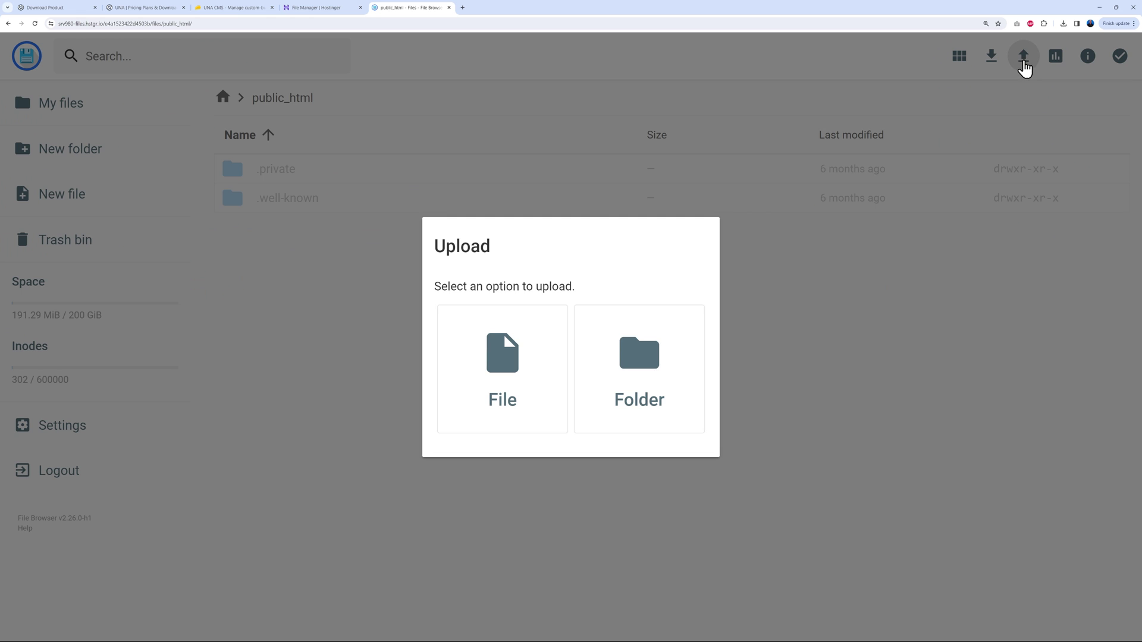
click(510, 364)
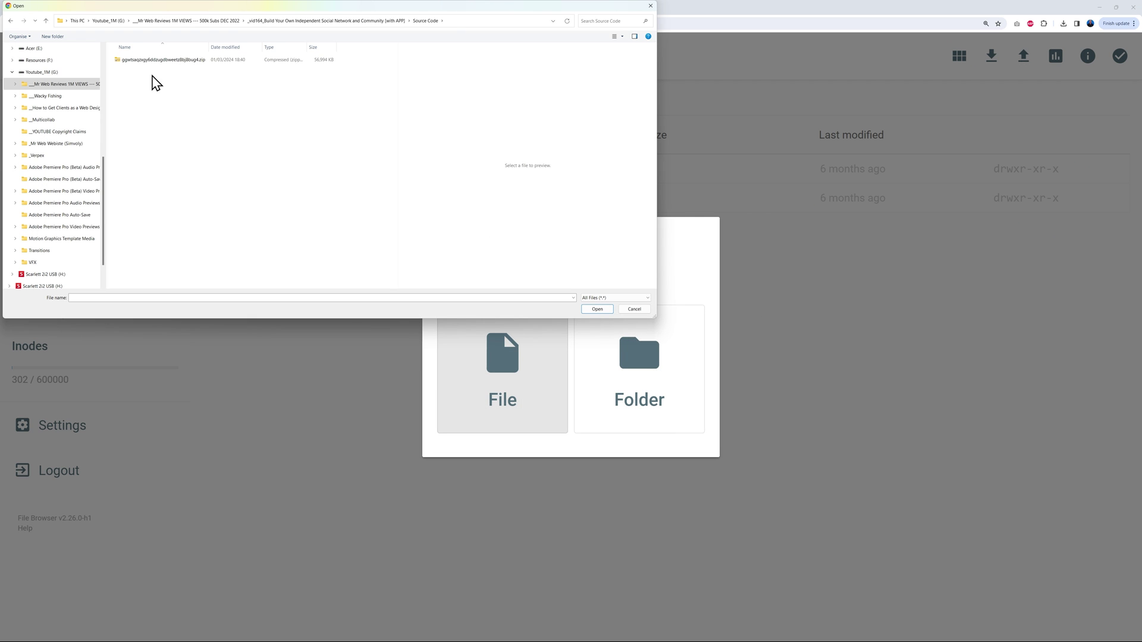
click(134, 62)
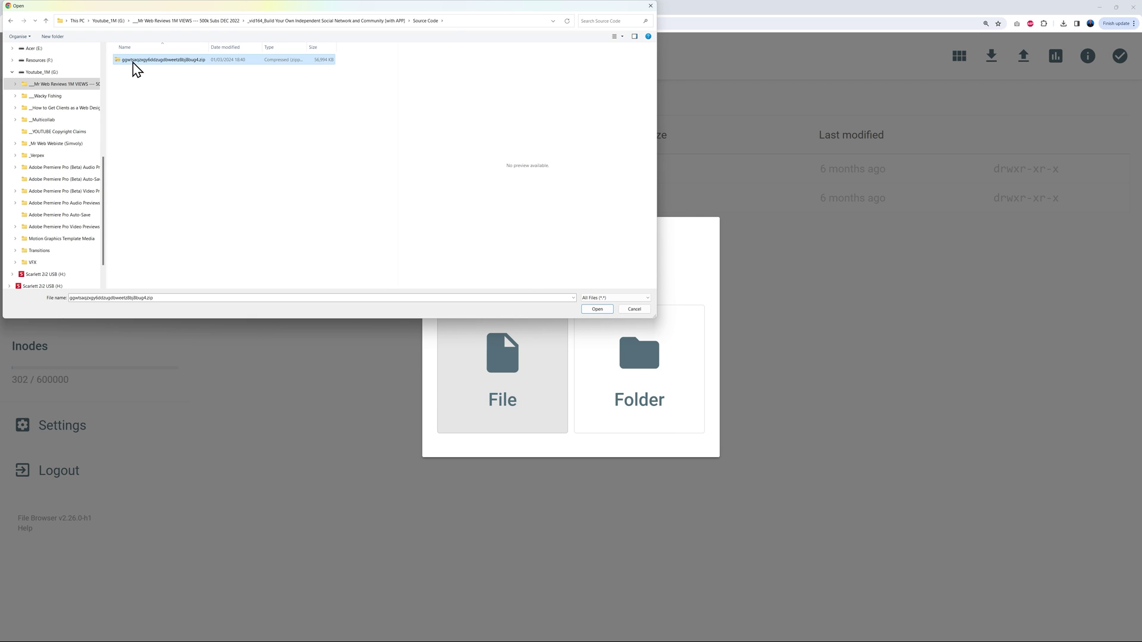
click(595, 310)
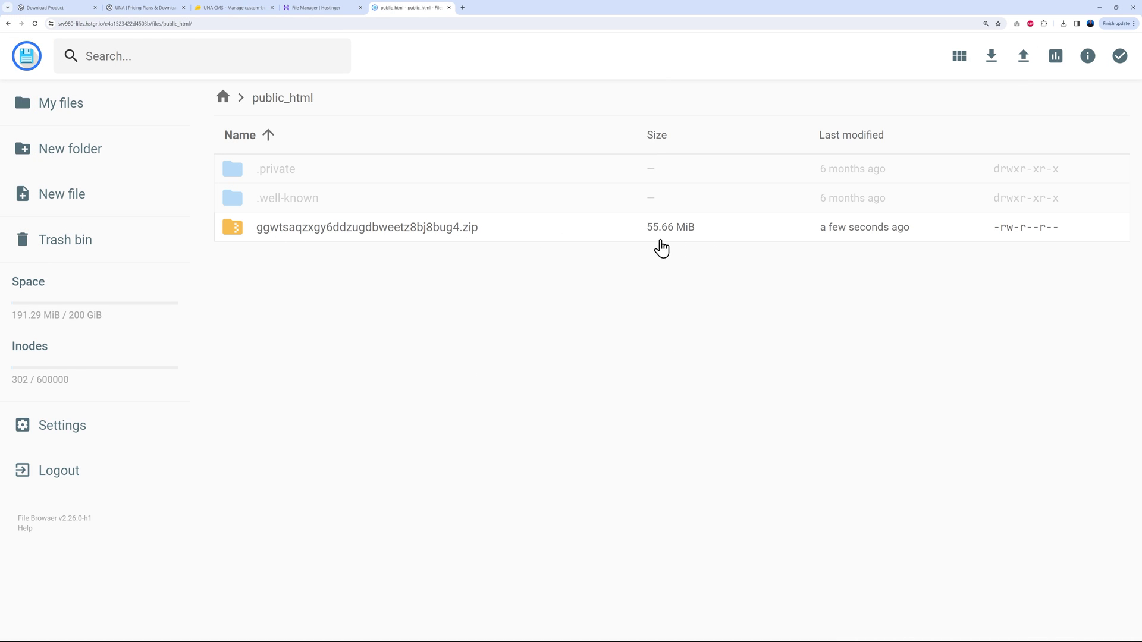
Extract the uploaded zip archive in public_html using "." as the folder name.
click(344, 240)
right_click(343, 240)
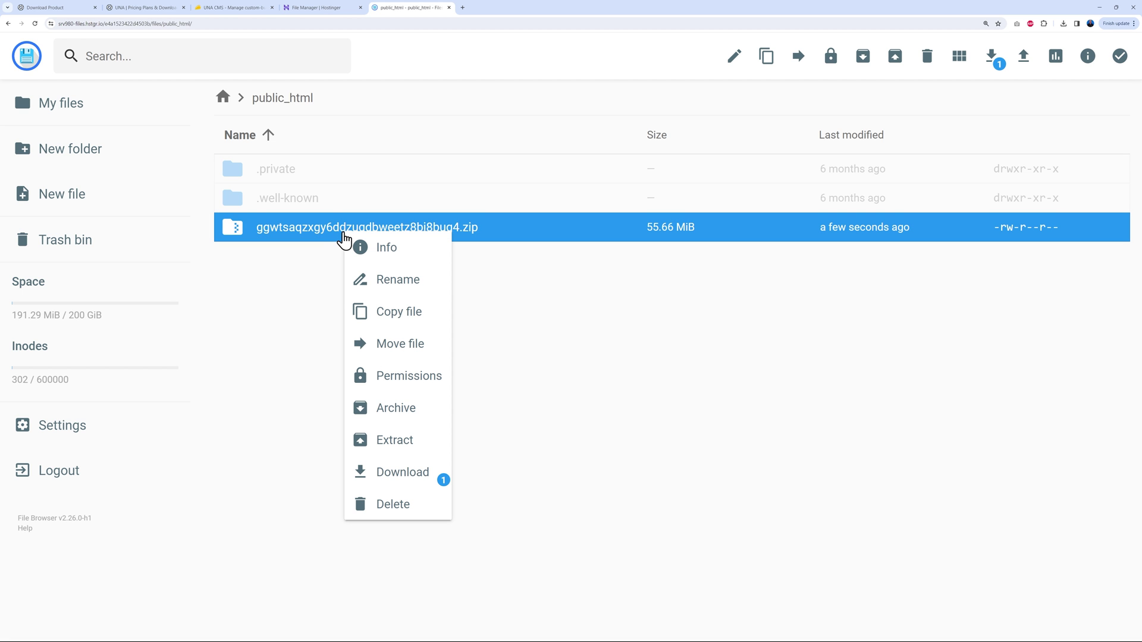
click(396, 441)
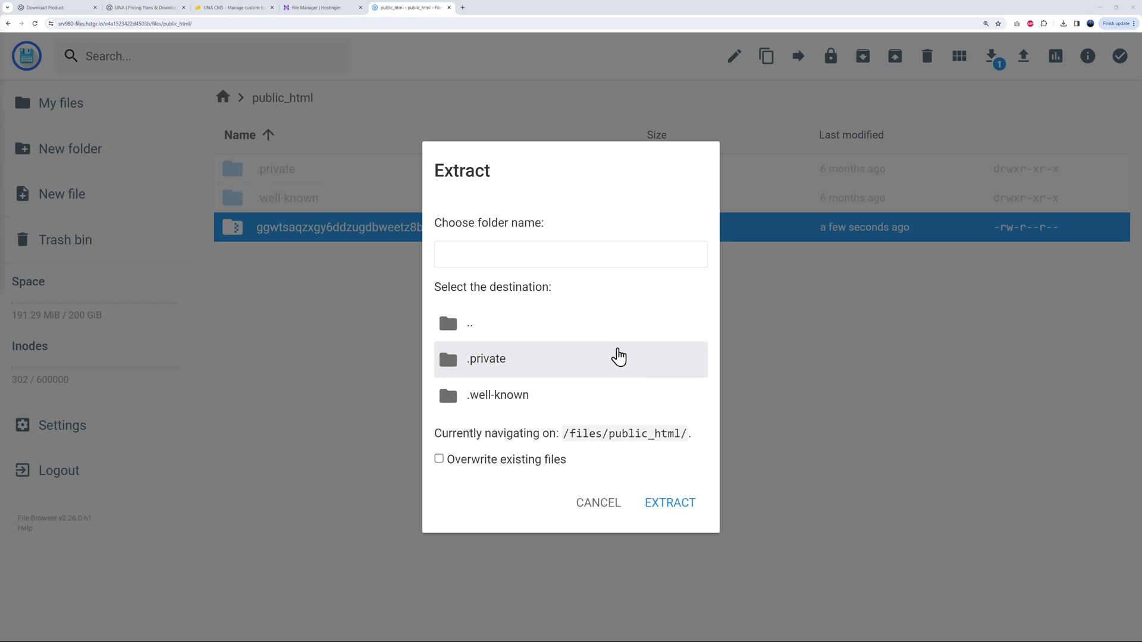
click(576, 250)
text(.)
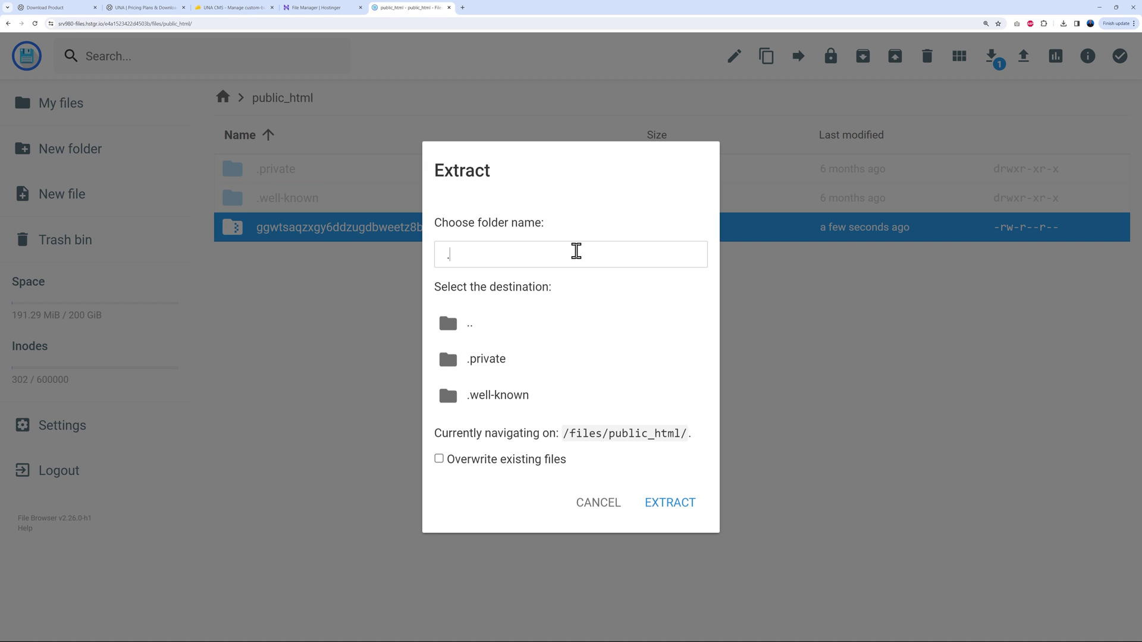
click(673, 505)
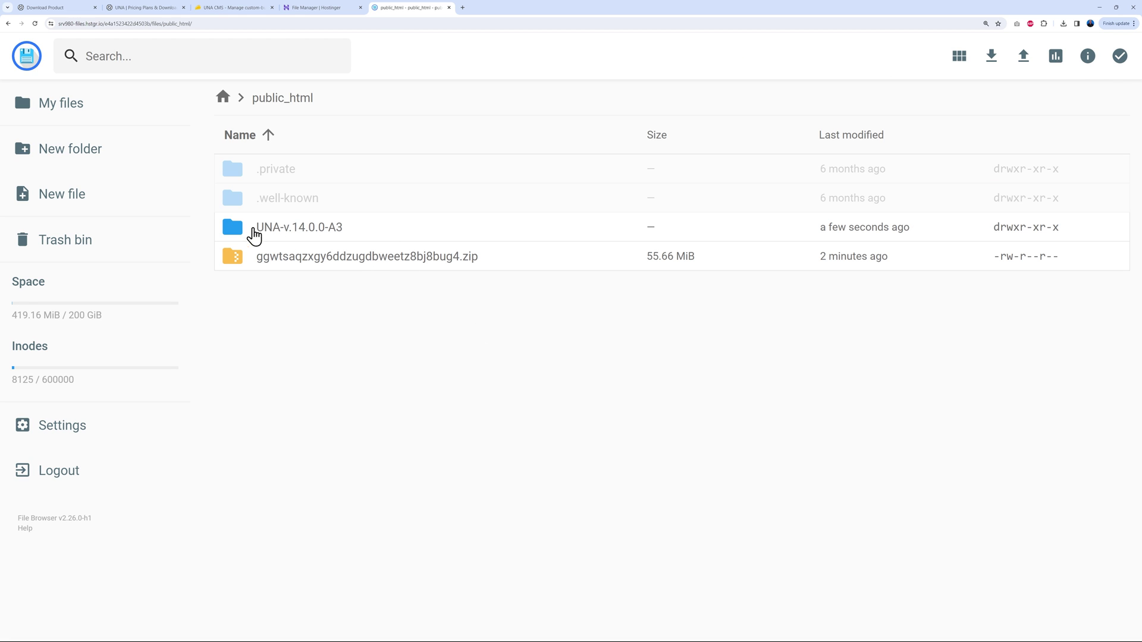
Move all files and folders inside UNA-v.14.0.0-A3 up one level into public_html.
double_click(295, 239)
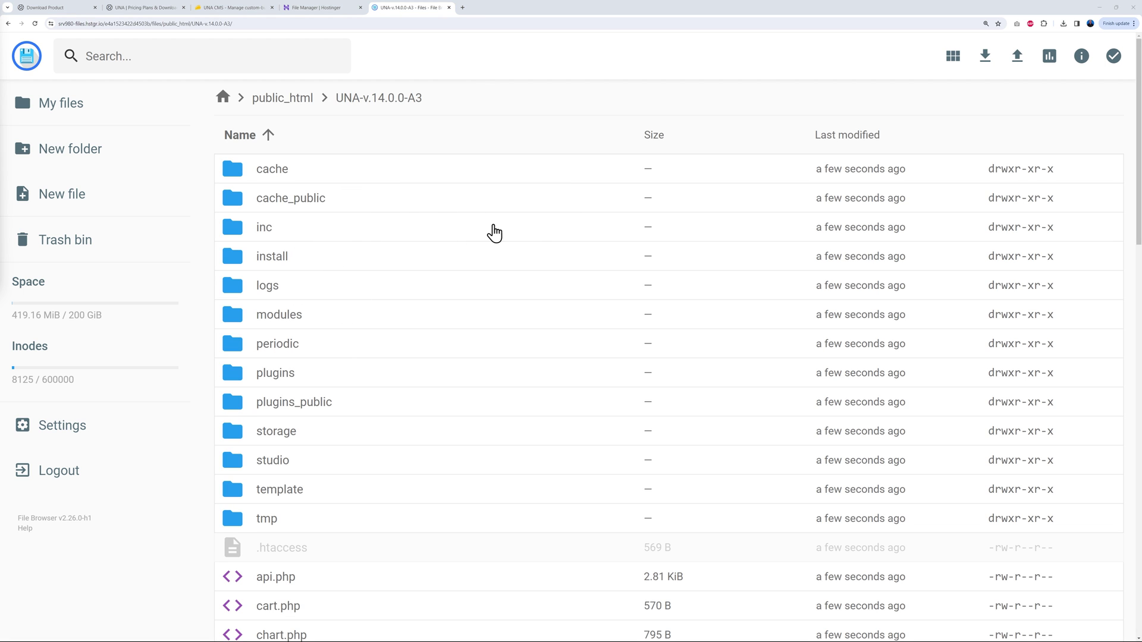
click(393, 180)
key(ctrl+a)
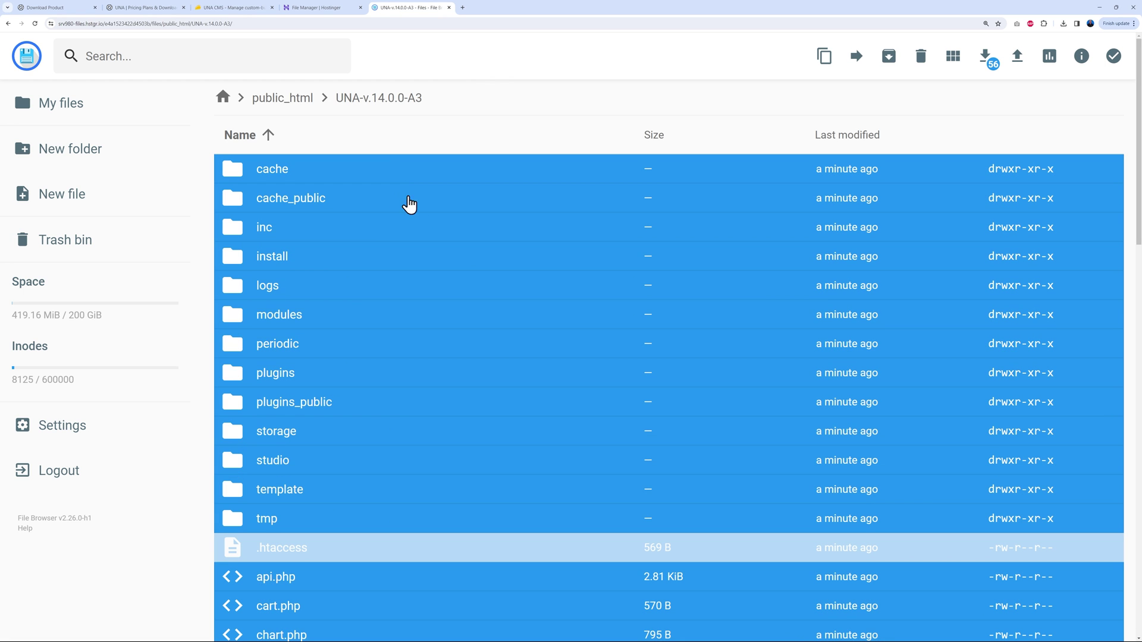
right_click(409, 214)
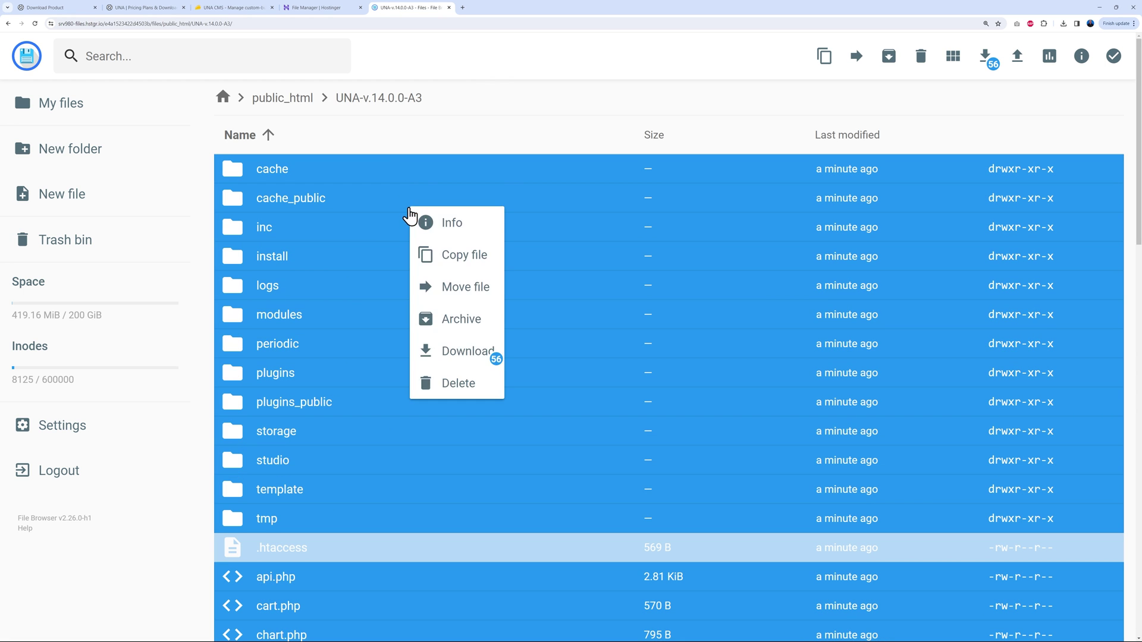
click(465, 288)
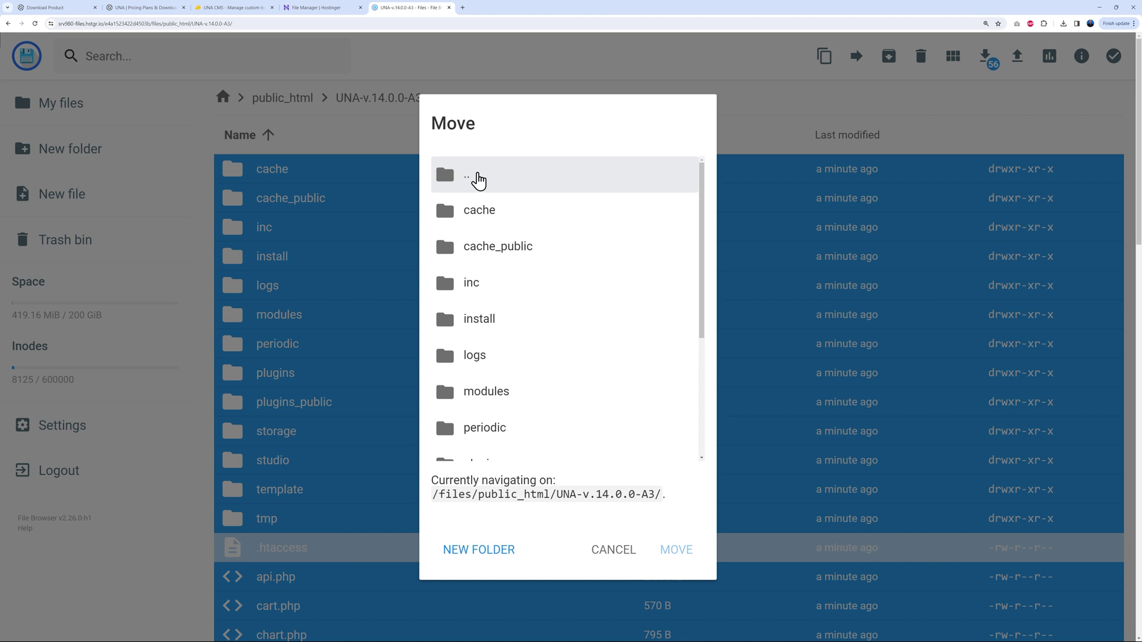
click(476, 179)
click(678, 553)
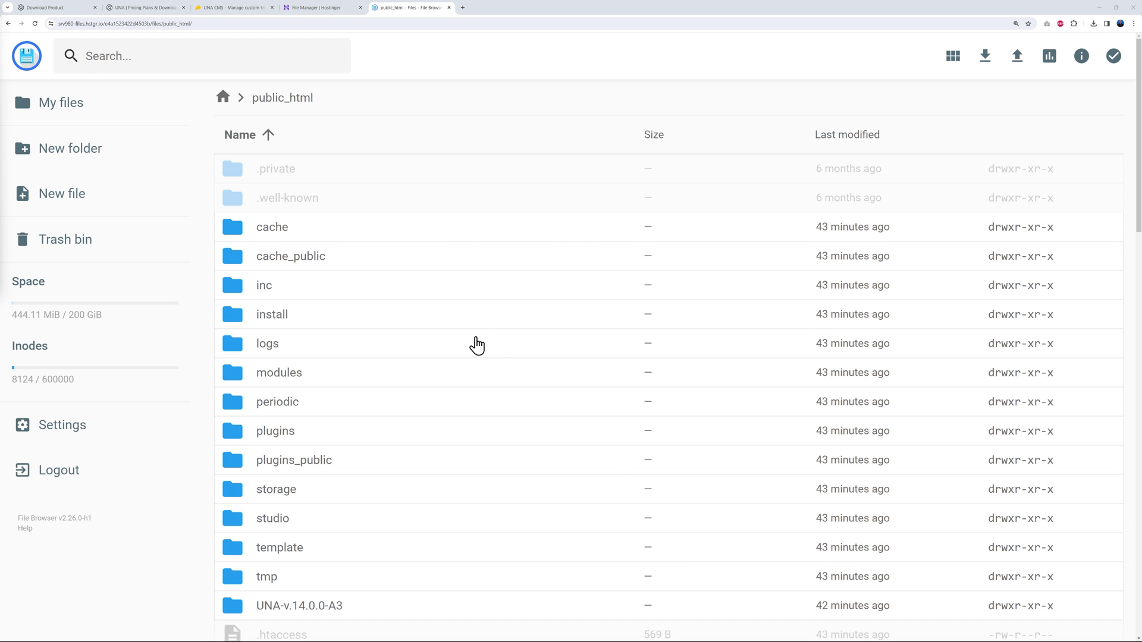
Delete the leftover UNA-v.14.0.0-A3 folder from public_html.
scroll(443, 386, down, 3)
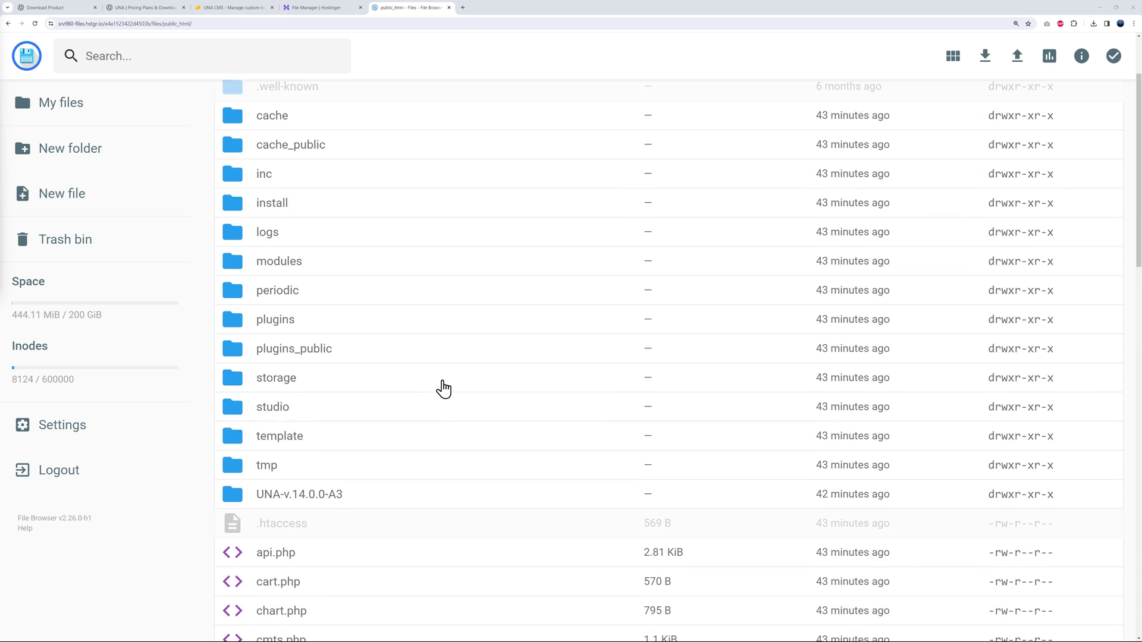
click(328, 392)
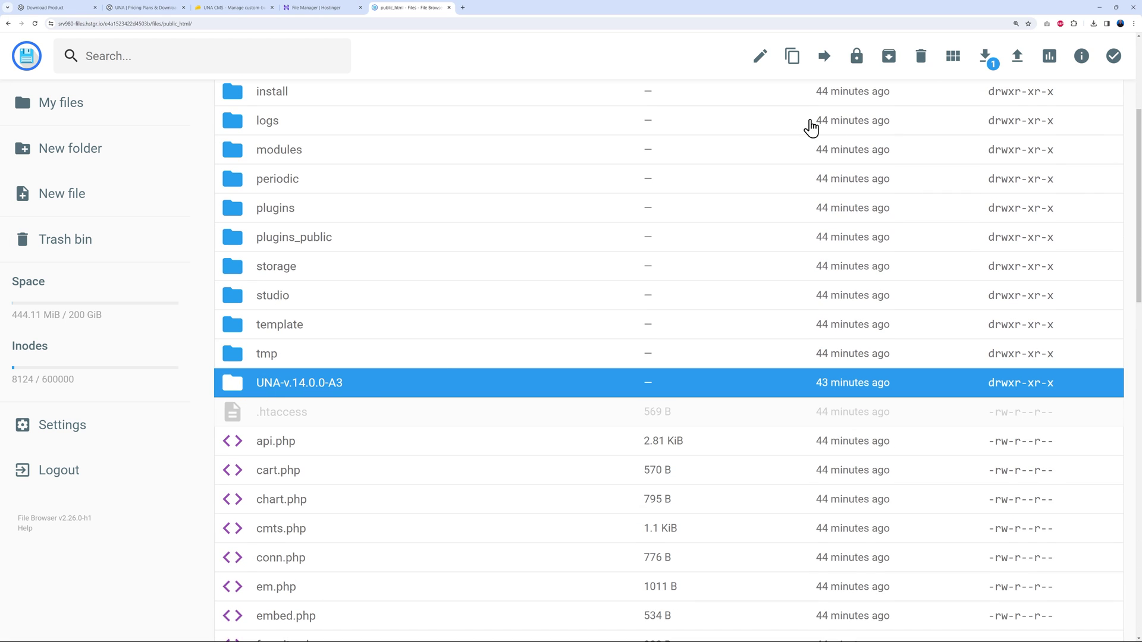
click(920, 58)
click(672, 370)
Delete the archive ggwtsaqzxgy6ddzugdbweetz8bj8bug4.zip from public_html immediately, skipping the trash bin.
scroll(513, 378, down, 6)
scroll(515, 379, down, 1)
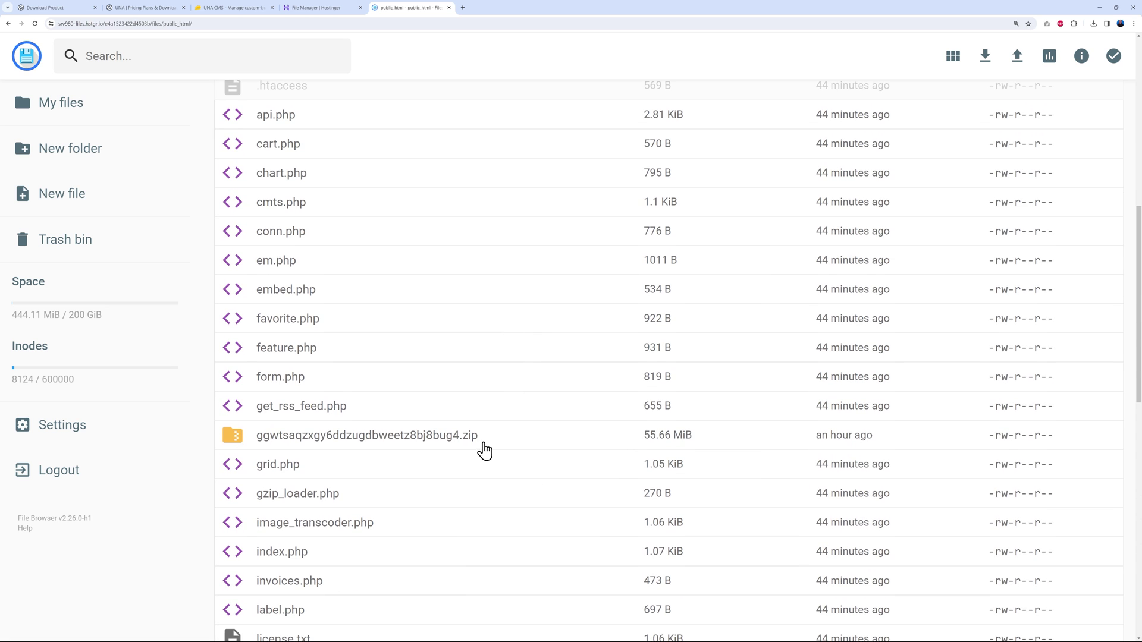
click(387, 439)
click(918, 58)
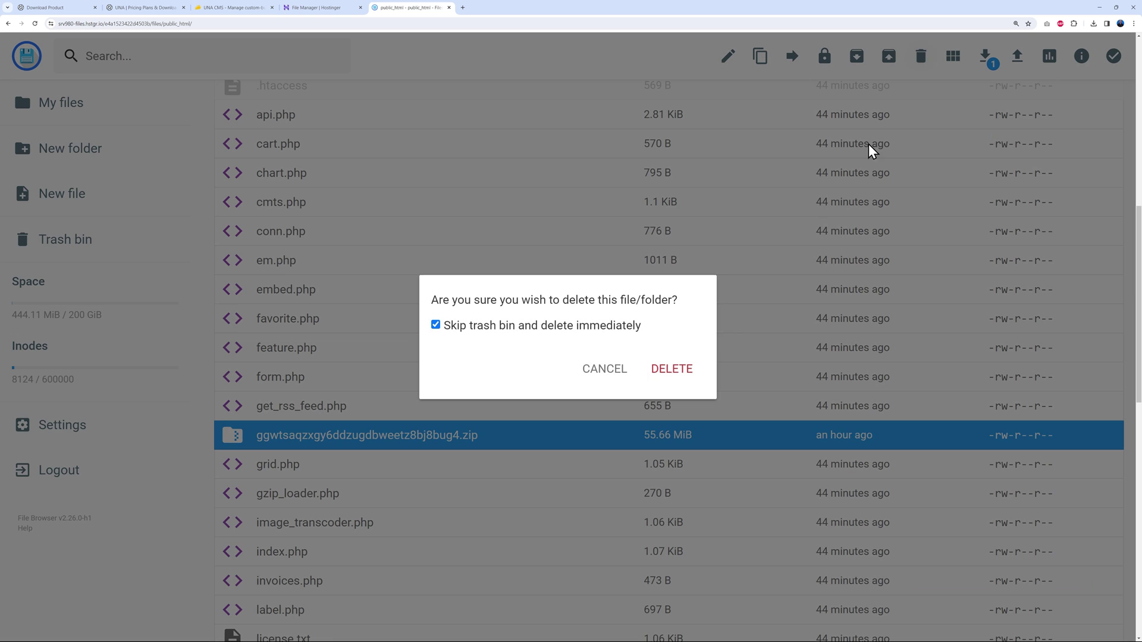
click(701, 369)
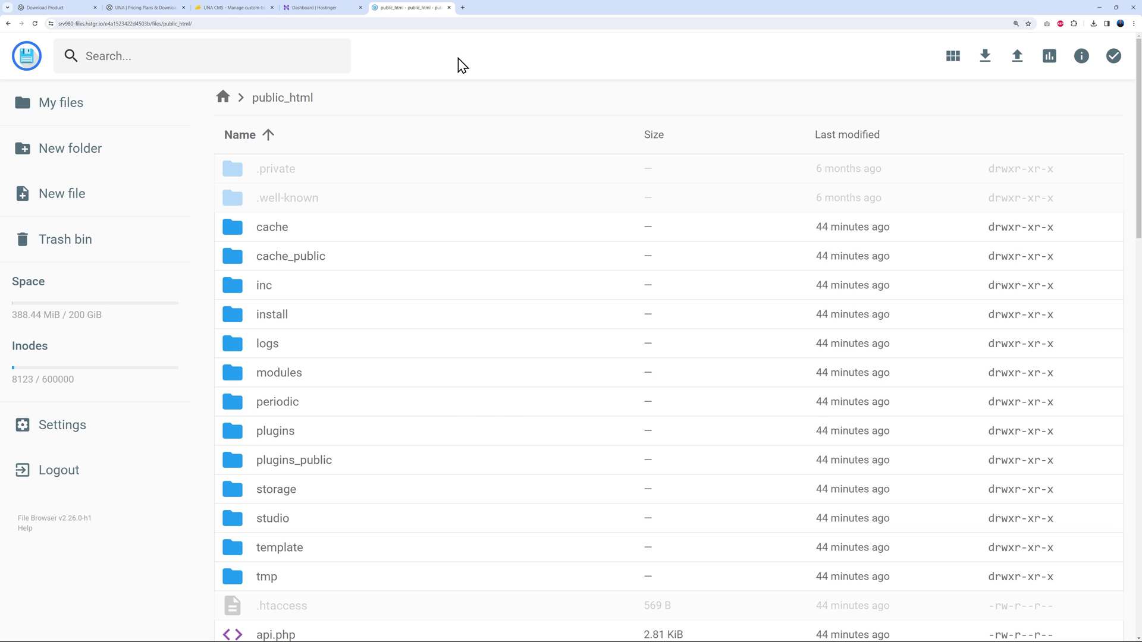
Open learnwithmrweb.com from the Hostinger dashboard and proceed through the UNA installer's permissions check to the database section of the site configuration.
click(448, 8)
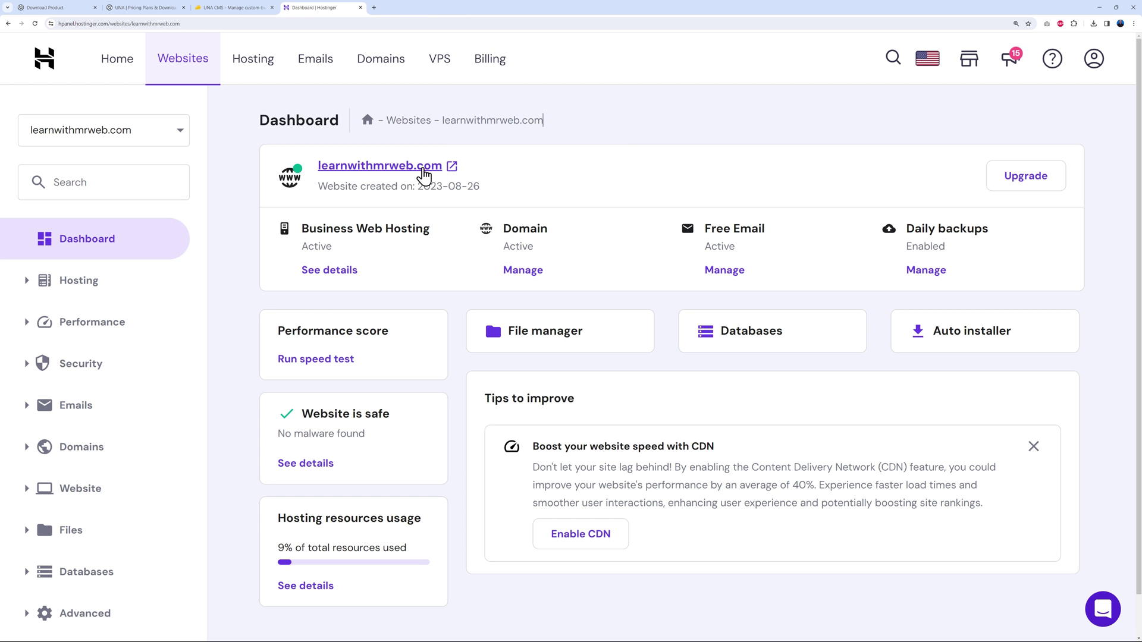
click(423, 171)
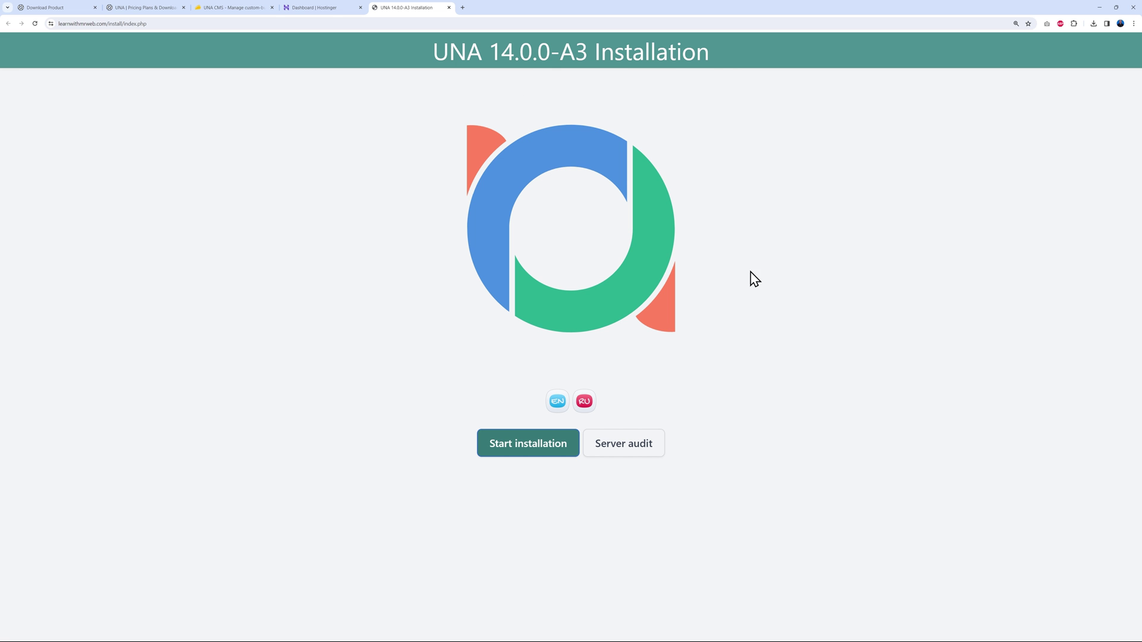
click(512, 449)
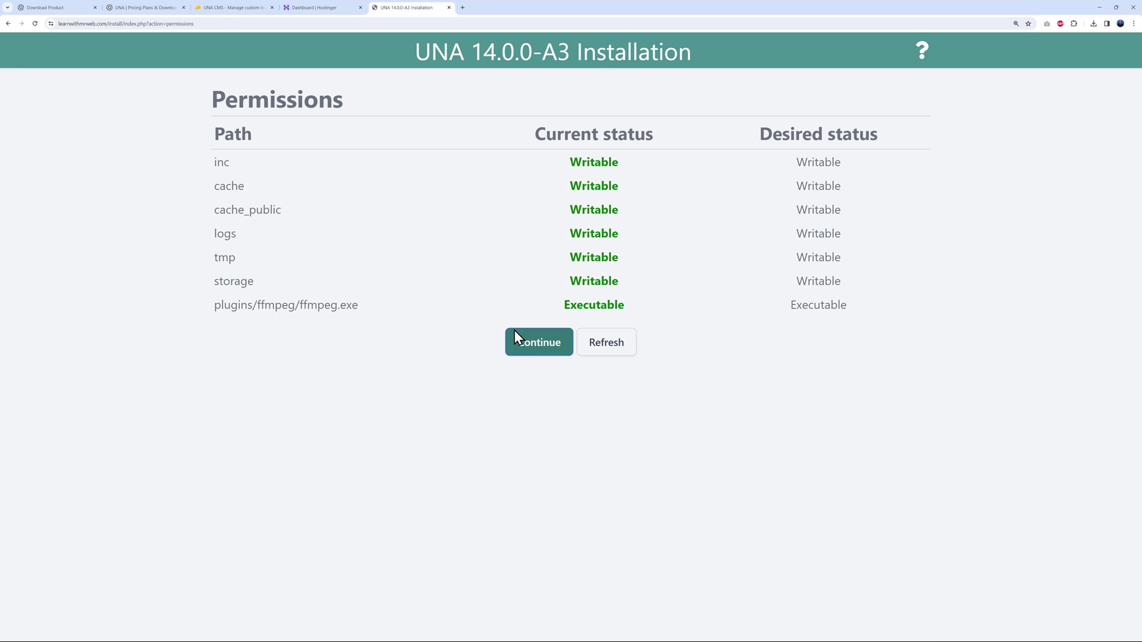
click(540, 347)
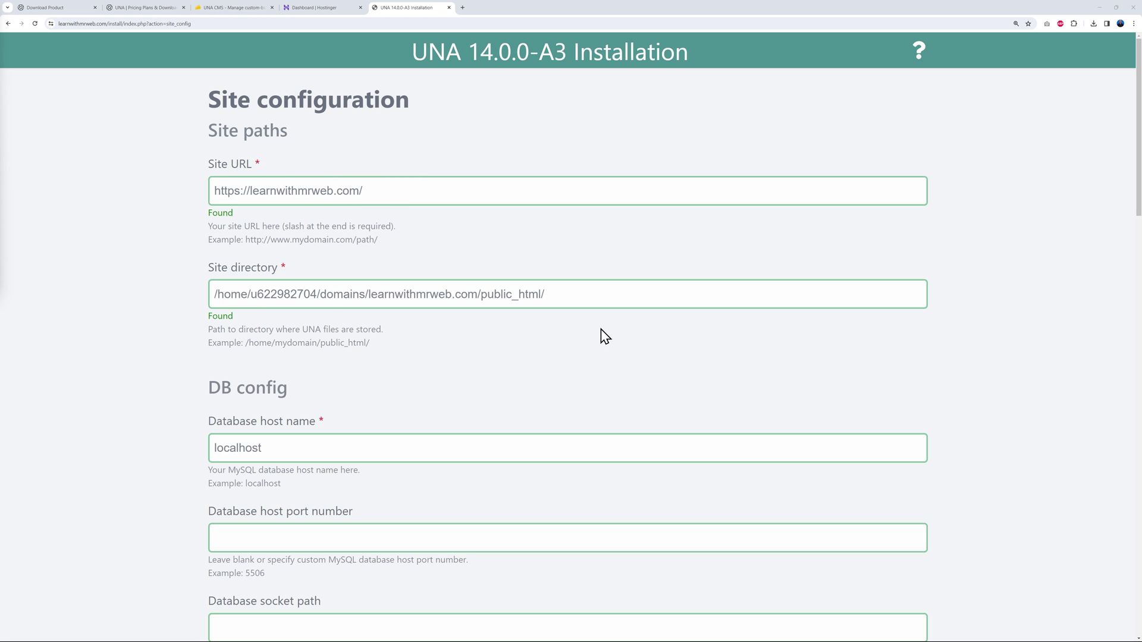
scroll(600, 336, down, 5)
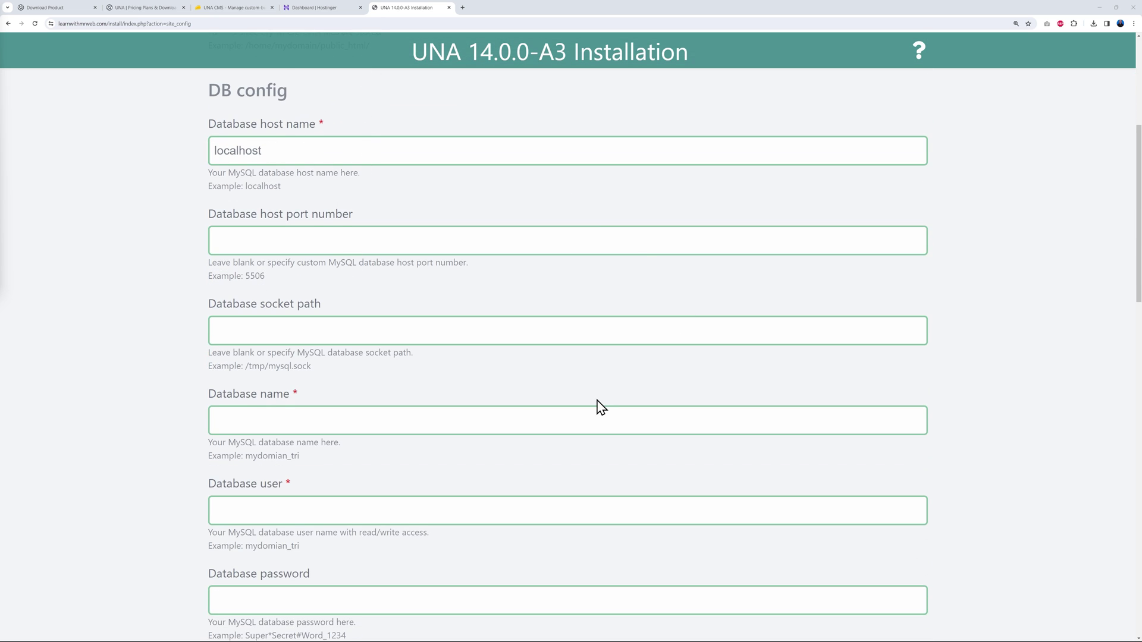
scroll(594, 398, down, 3)
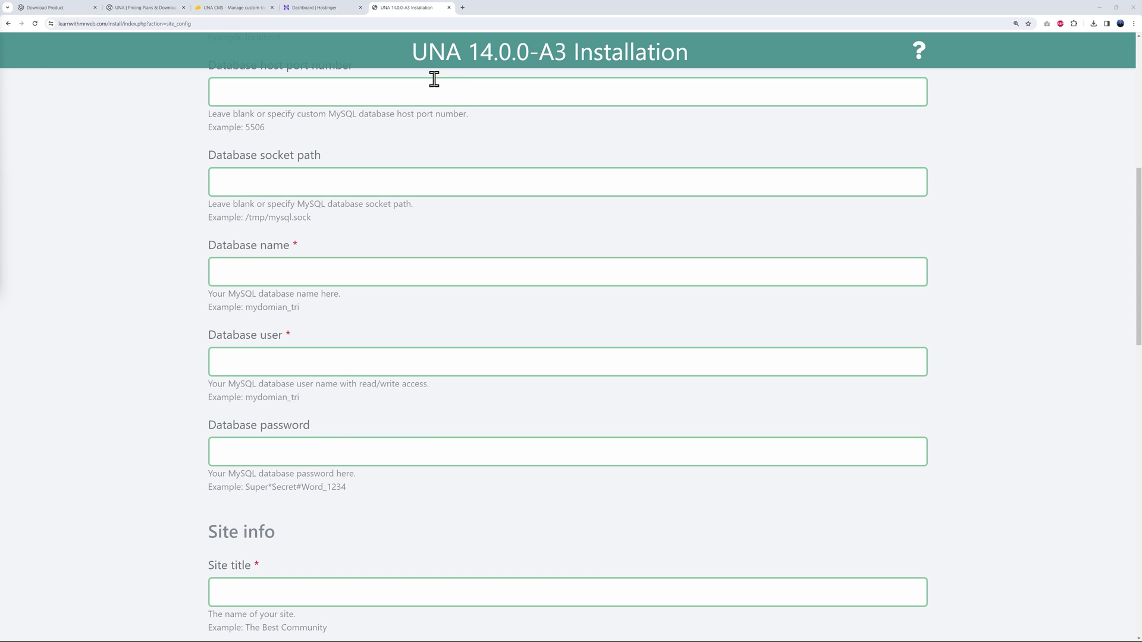
Switch to Hostinger and open the MySQL database management page for learnwithmrweb.com.
click(318, 8)
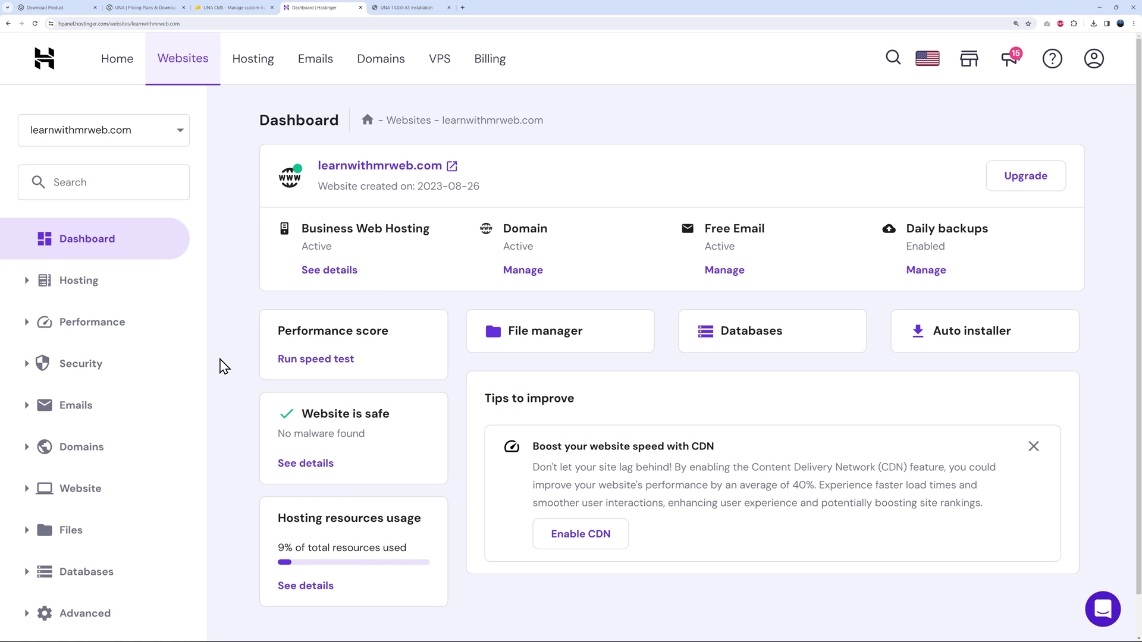
scroll(230, 357, down, 1)
click(95, 528)
scroll(211, 481, down, 1)
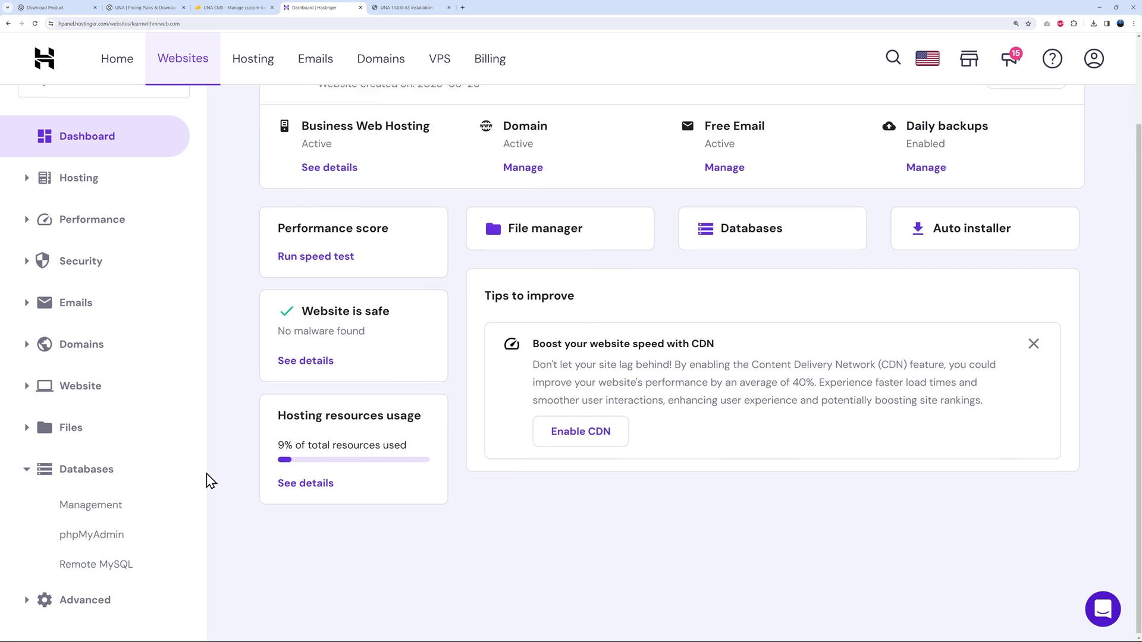
click(92, 508)
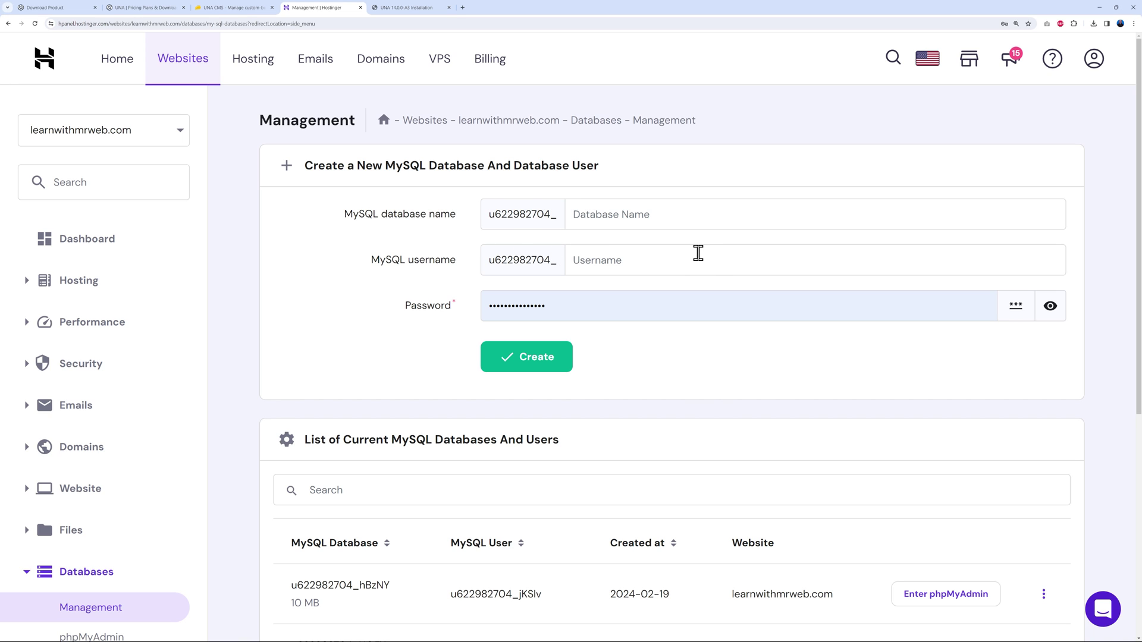
Create a new MySQL database named UNA_cms with the username UNA_cms and a database password.
text(UNA_cms)
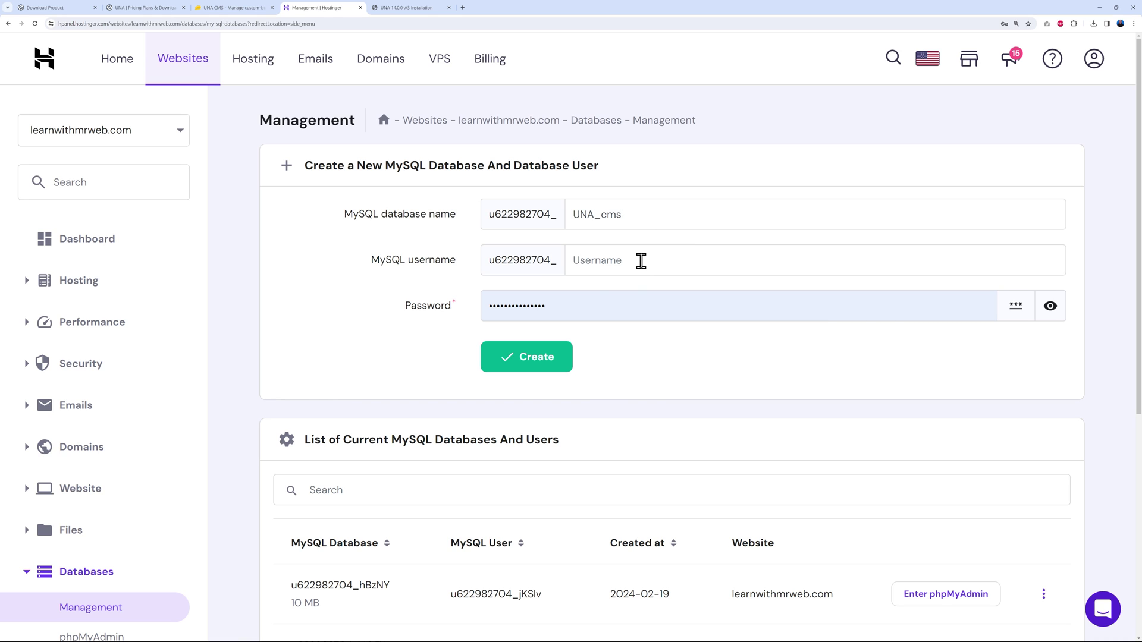
click(641, 260)
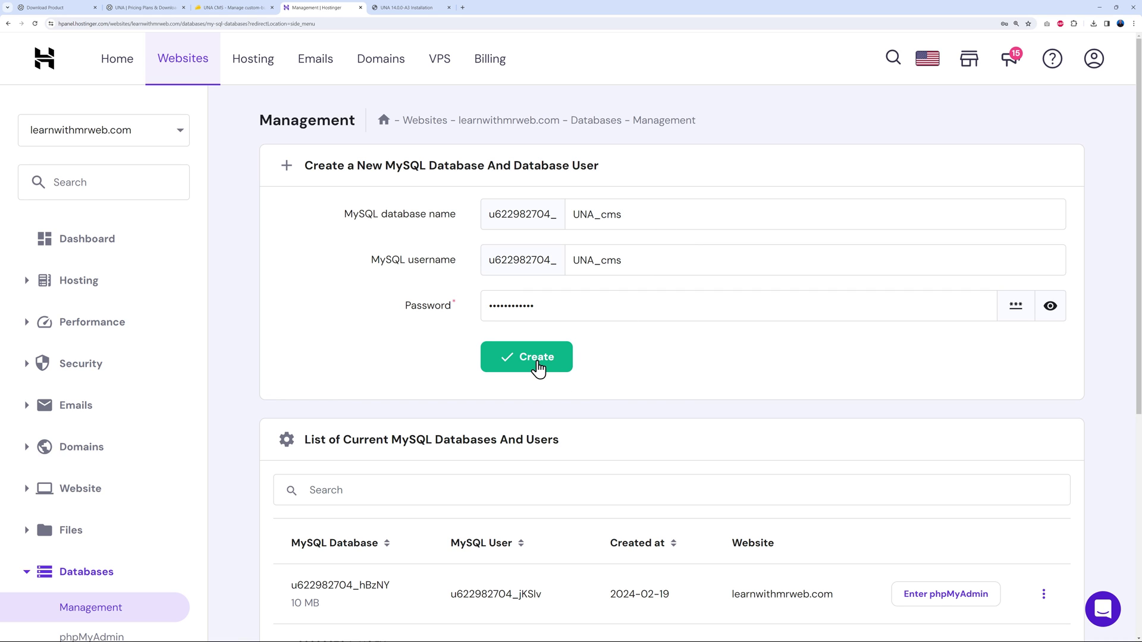
click(537, 364)
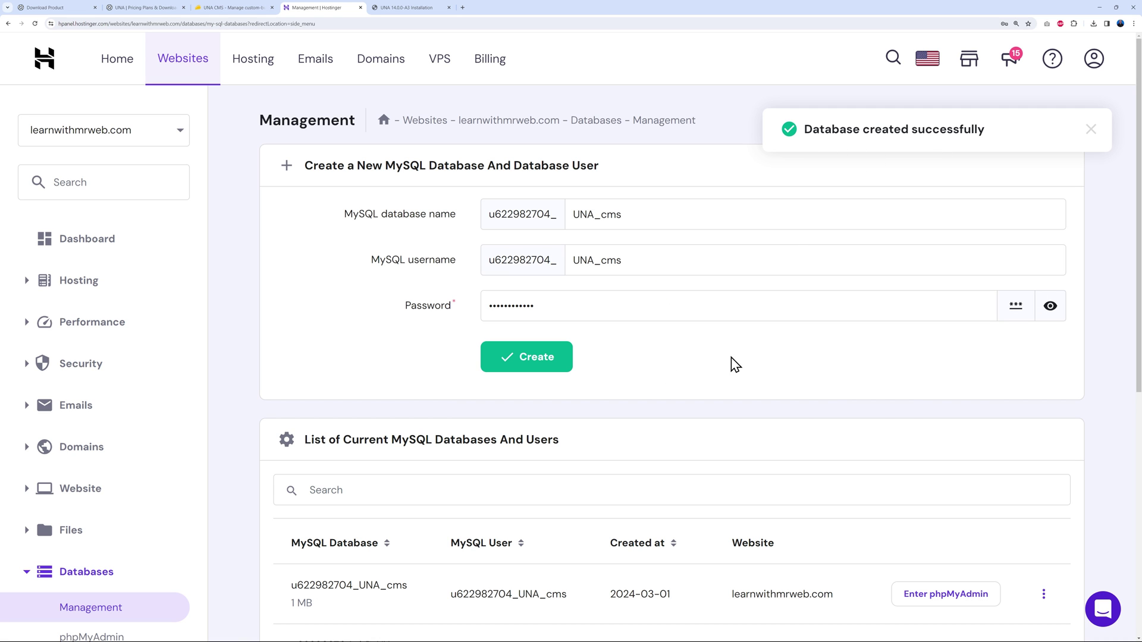
In the UNA installer, enter UNA_cms with the hosting account prefix as both database name and database user, and fill in the database password.
click(415, 8)
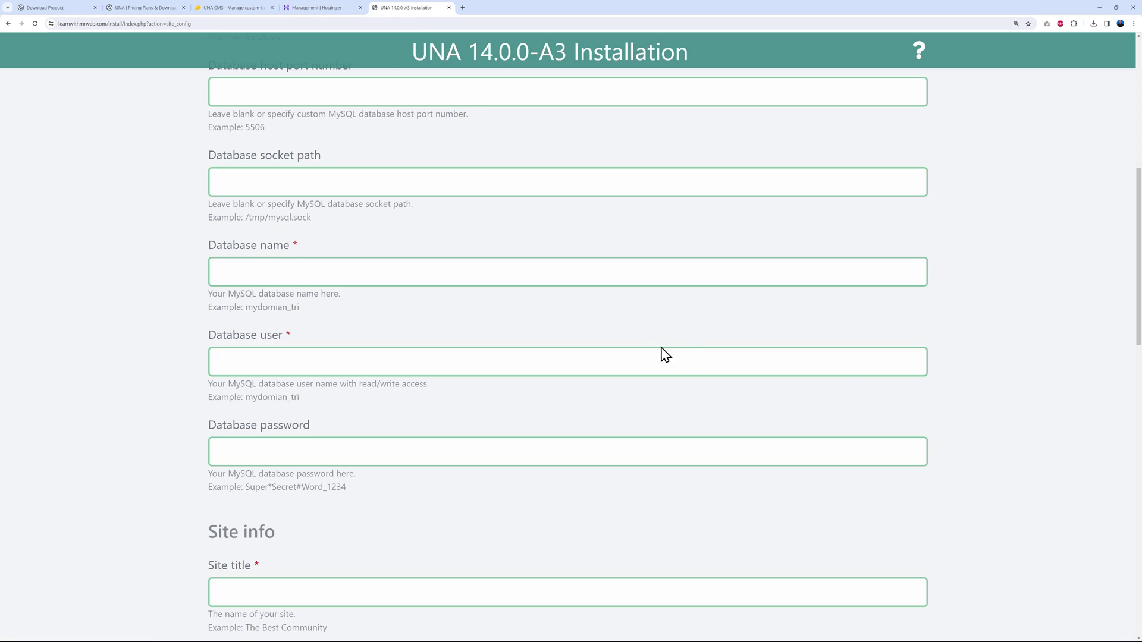
click(376, 275)
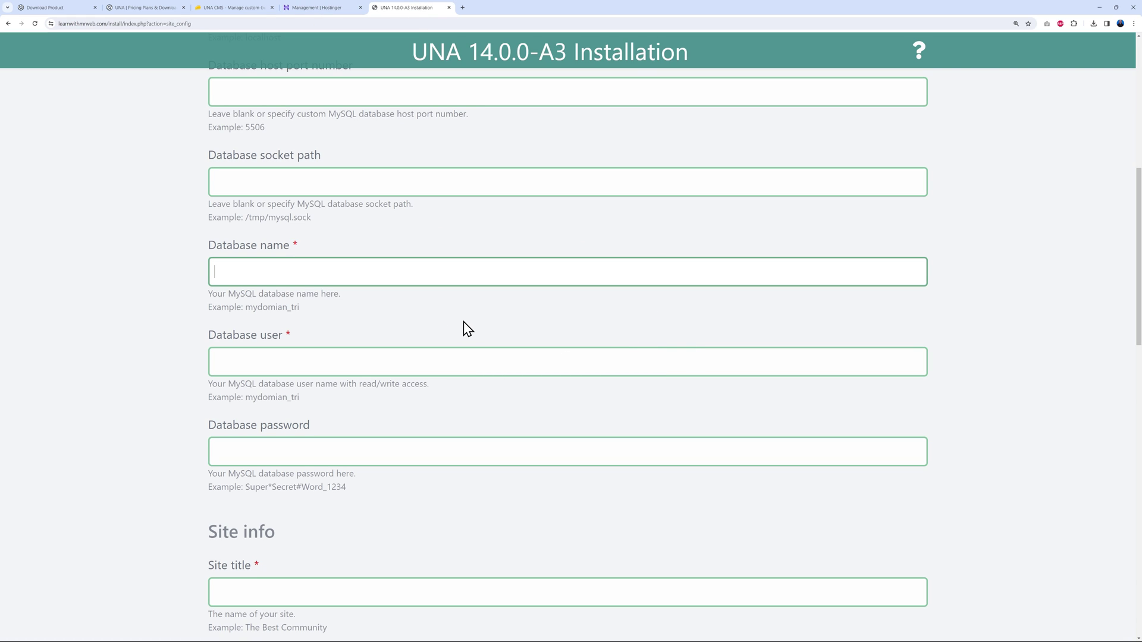
text(u622982704_)
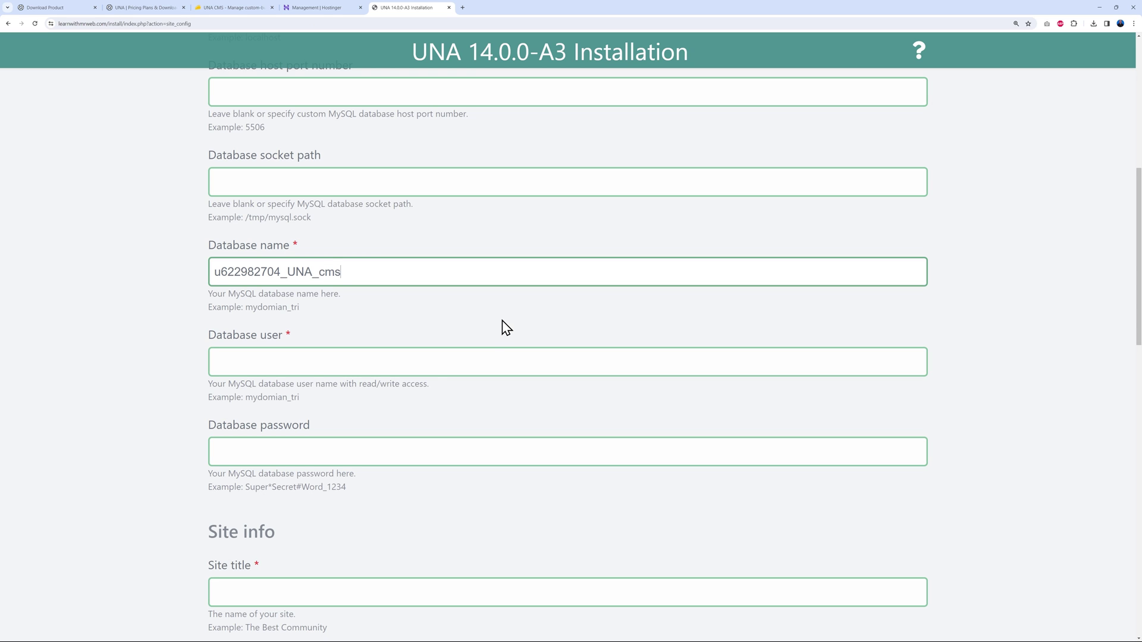
click(377, 370)
text(u622982704_)
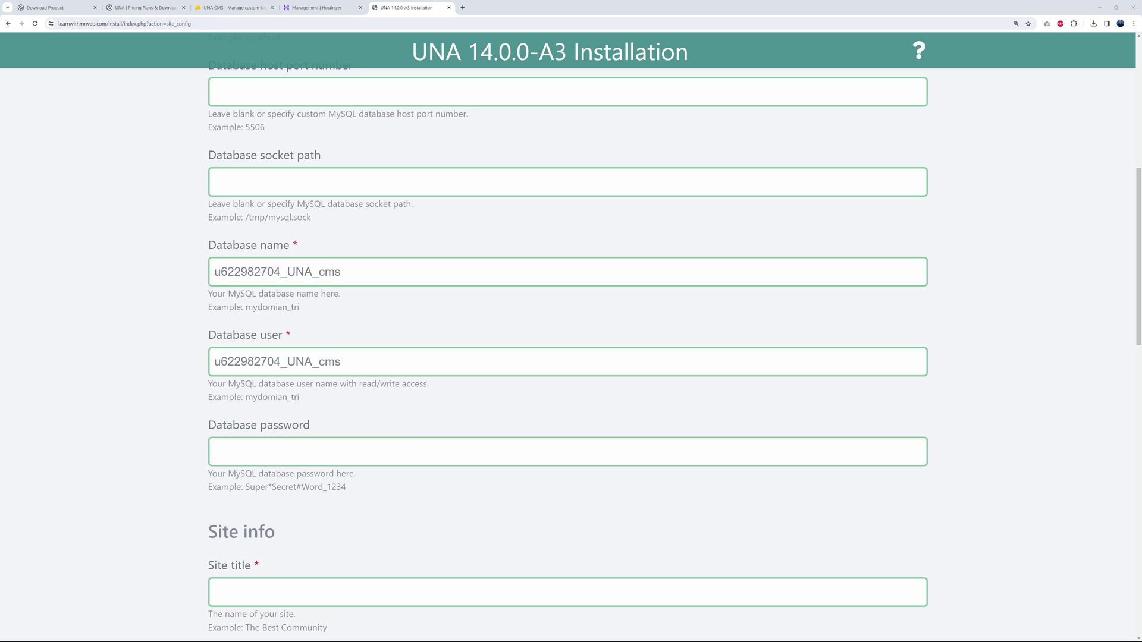
click(354, 456)
key(ctrl+v)
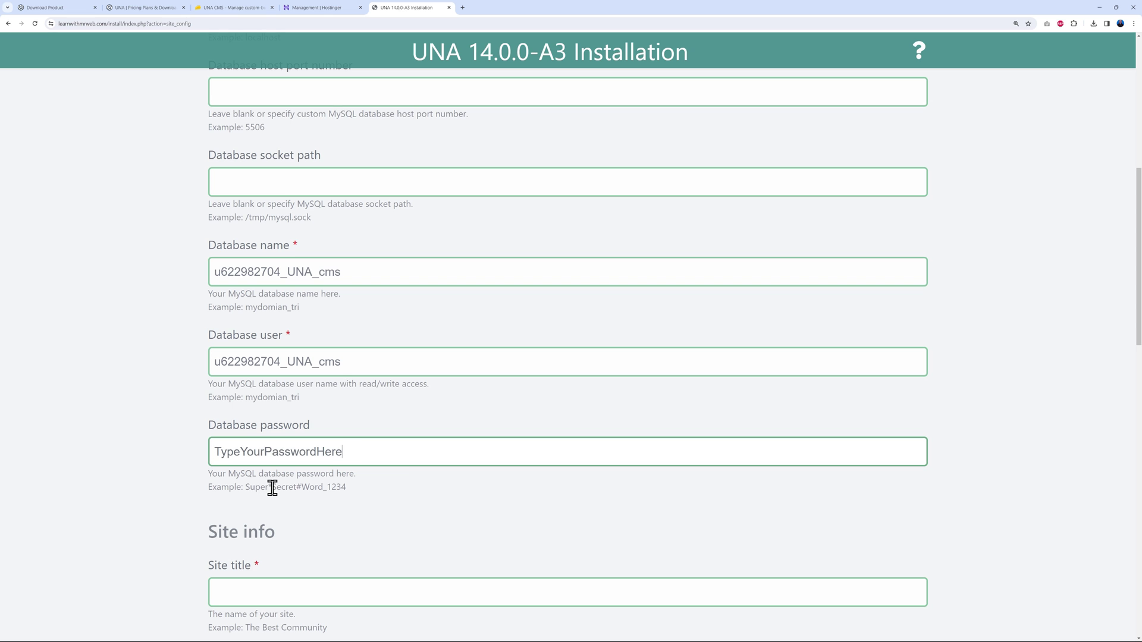
Fill in the site info with the title "Mr Web", the site e-mail, admin e-mail, admin user name and admin password.
scroll(711, 426, down, 7)
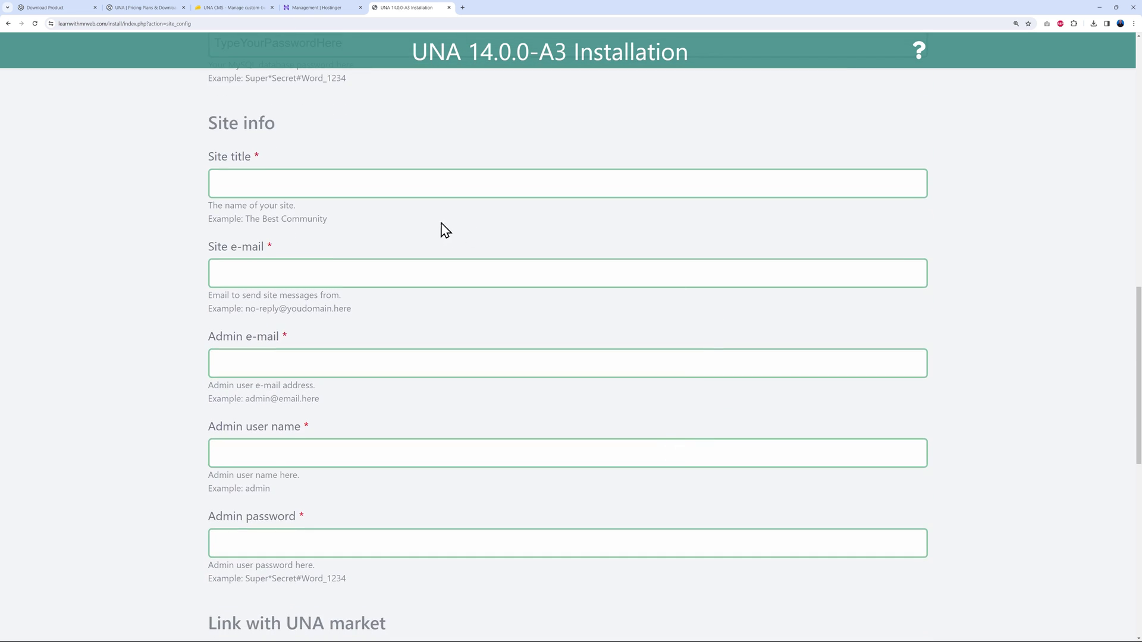
click(349, 184)
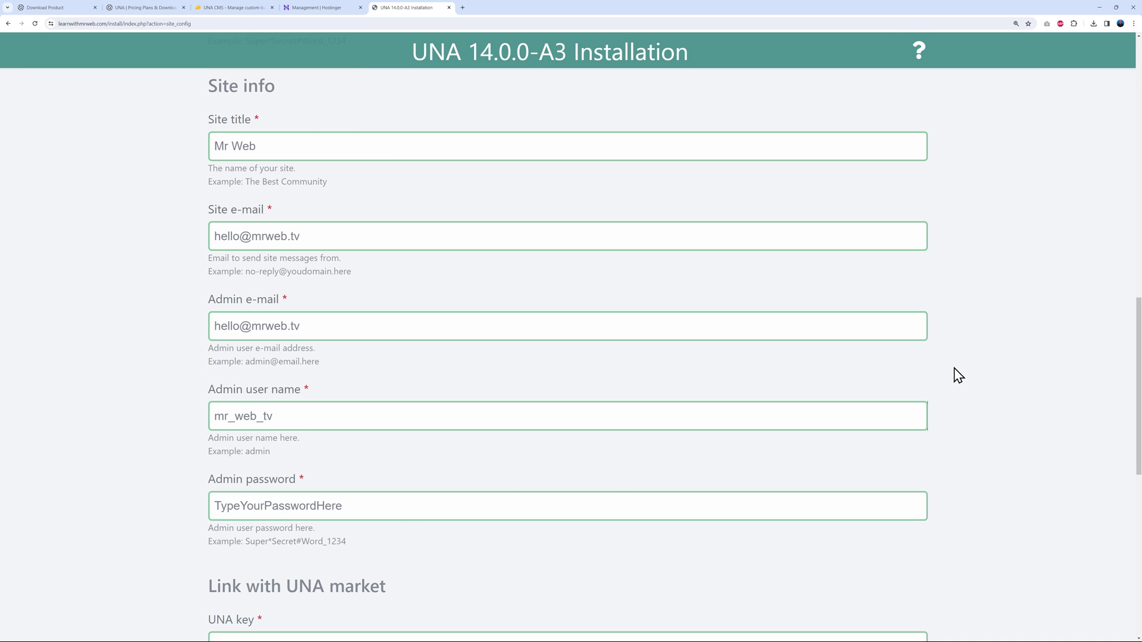
Copy the key from the Mr Web project page on UNA and paste it as the installer's UNA key.
scroll(957, 374, down, 6)
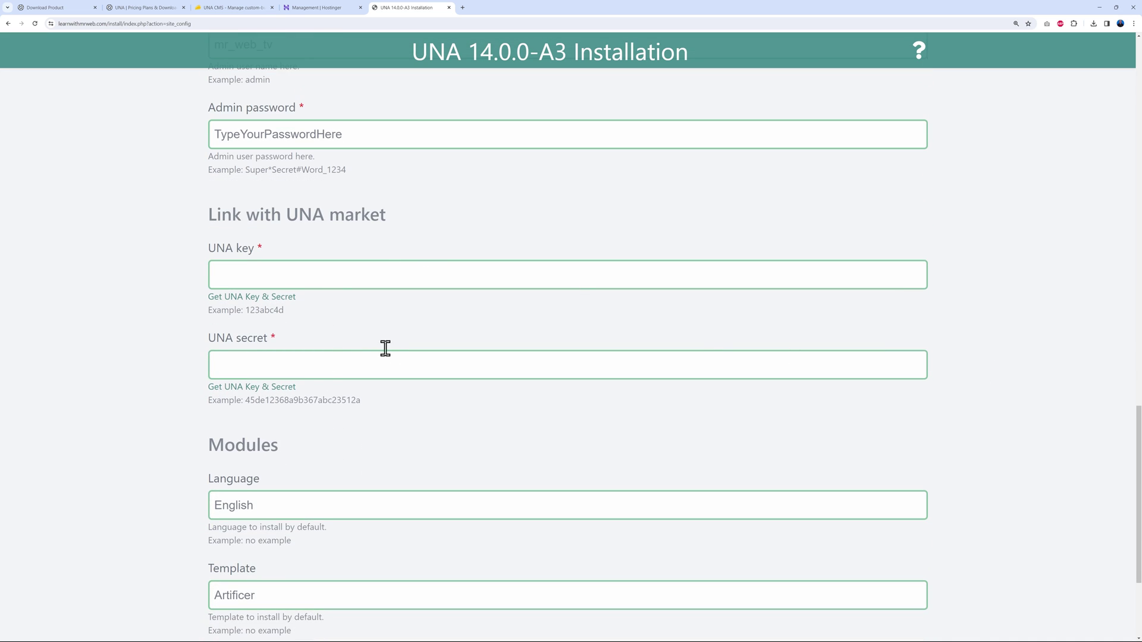
click(63, 9)
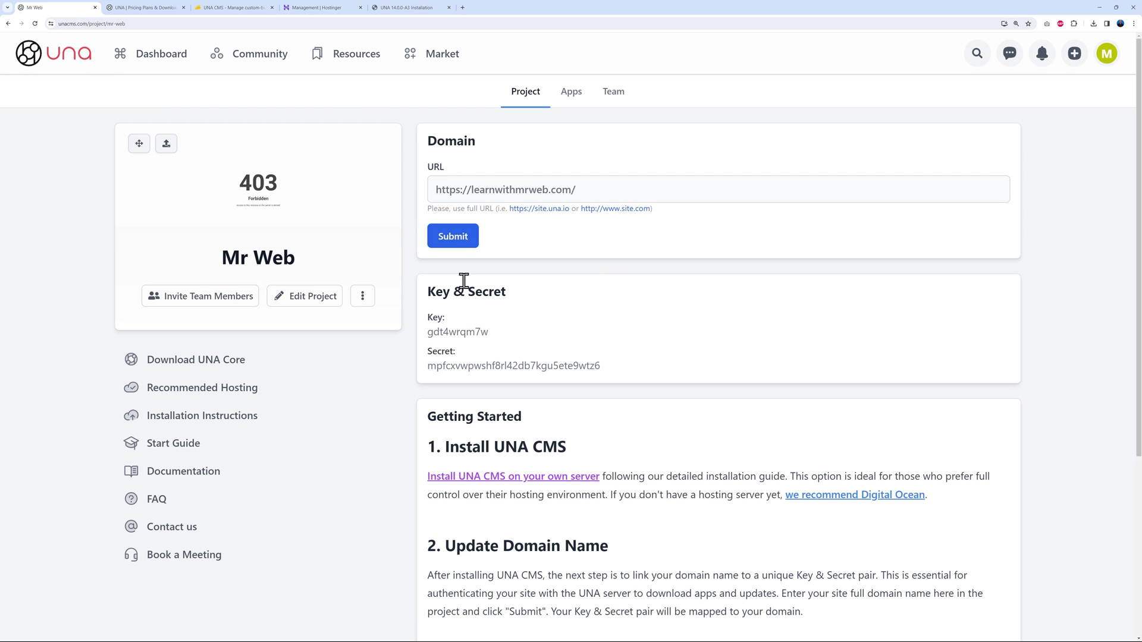
double_click(448, 334)
key(ctrl+c)
click(420, 8)
click(288, 276)
key(ctrl+v)
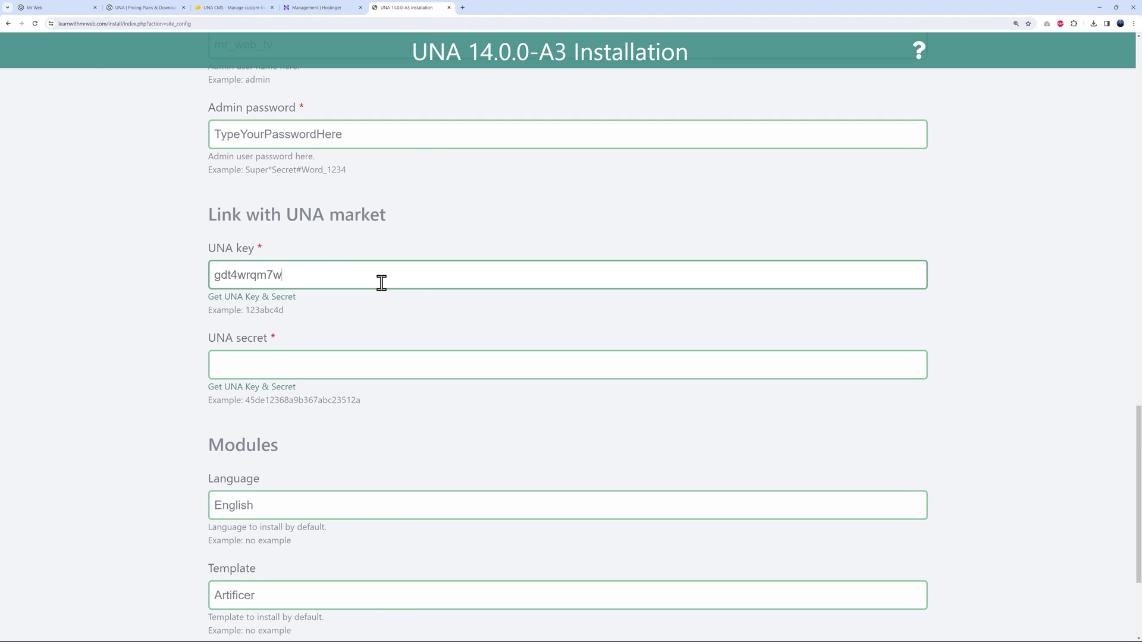
Copy the secret from the Mr Web project page and paste it as the installer's UNA secret.
click(64, 8)
double_click(485, 367)
key(ctrl+c)
click(416, 8)
click(309, 365)
key(ctrl+v)
Submit the site configuration with English as language, Artificer as template and Persons as profiles module.
scroll(949, 430, down, 1)
scroll(954, 434, down, 3)
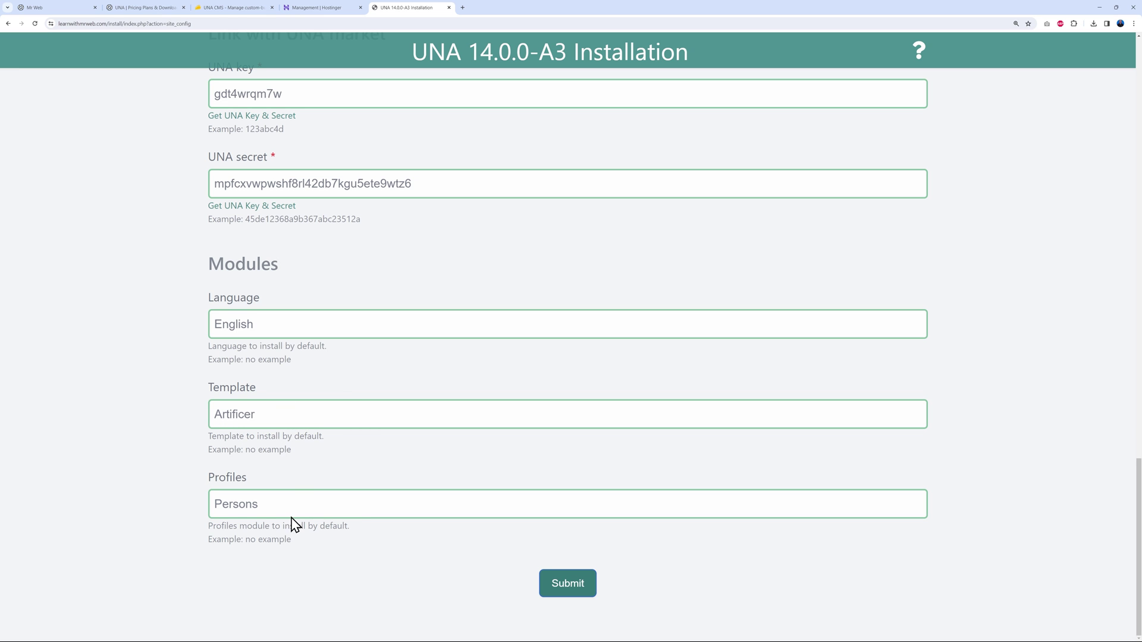
click(547, 592)
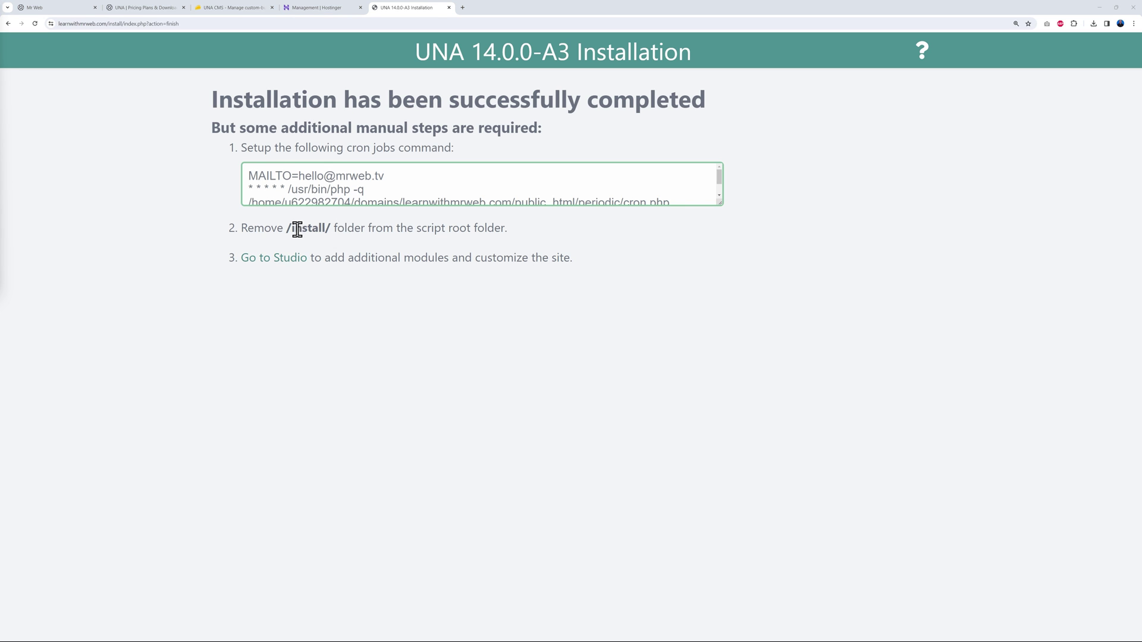
Switch to Hostinger and open the public_html folder in the file manager for learnwithmrweb.com's own files.
click(304, 10)
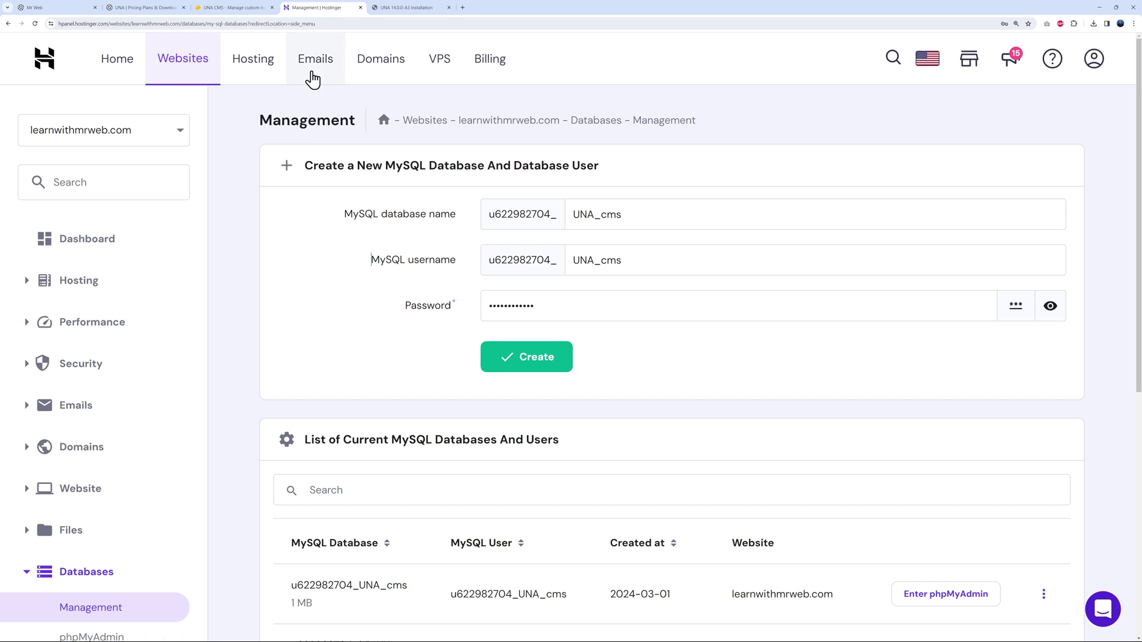
scroll(229, 417, down, 6)
scroll(237, 411, up, 3)
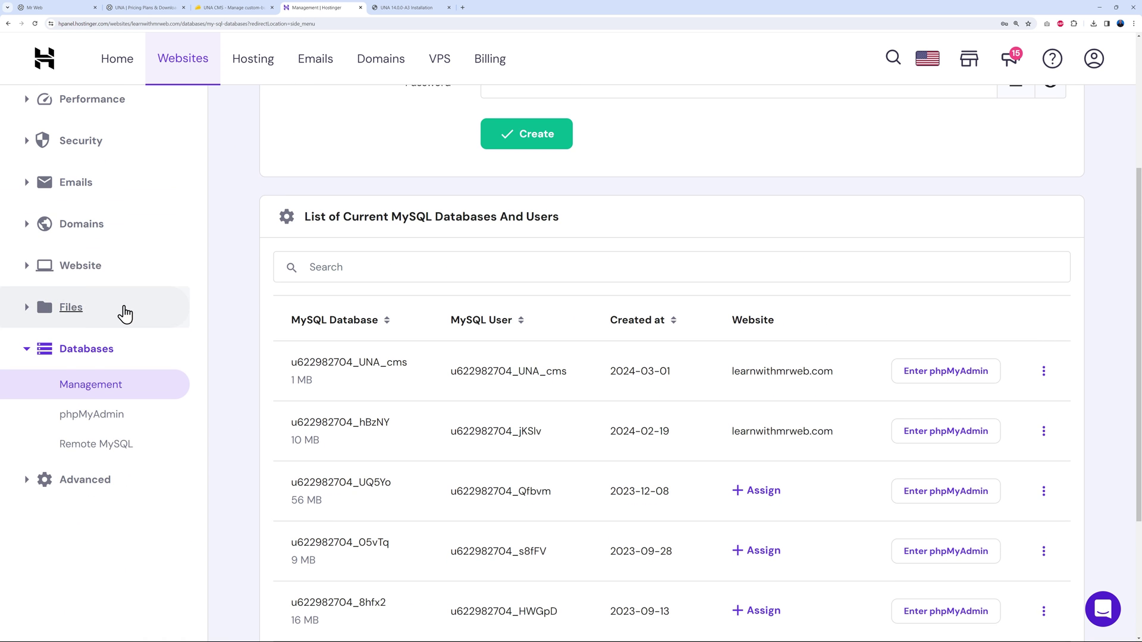
click(69, 307)
click(96, 343)
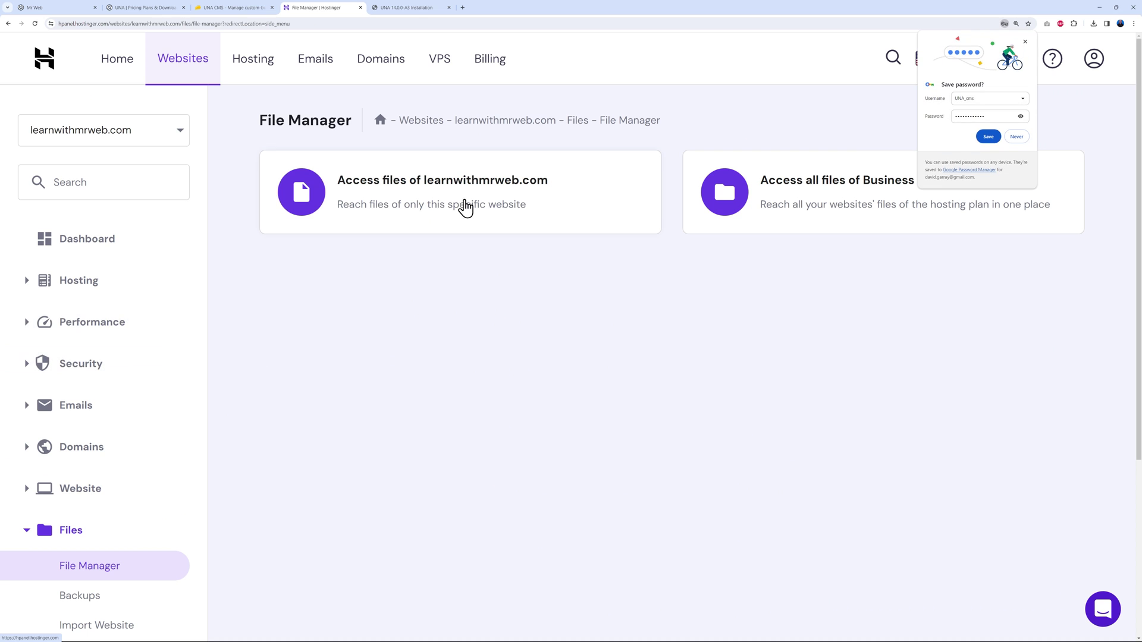
click(447, 182)
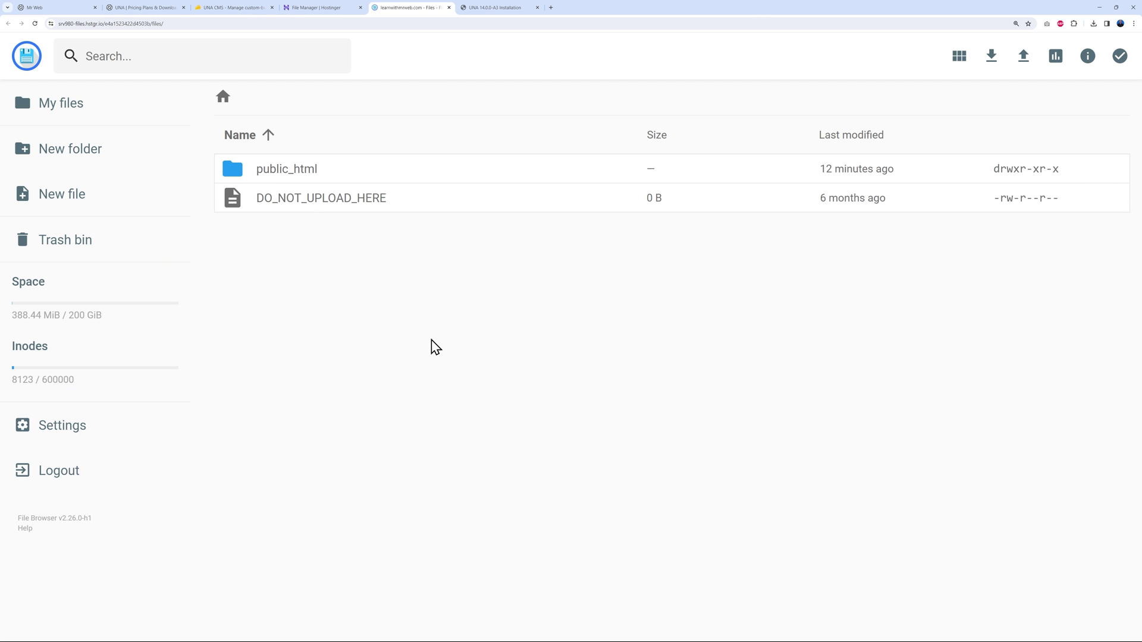
double_click(296, 173)
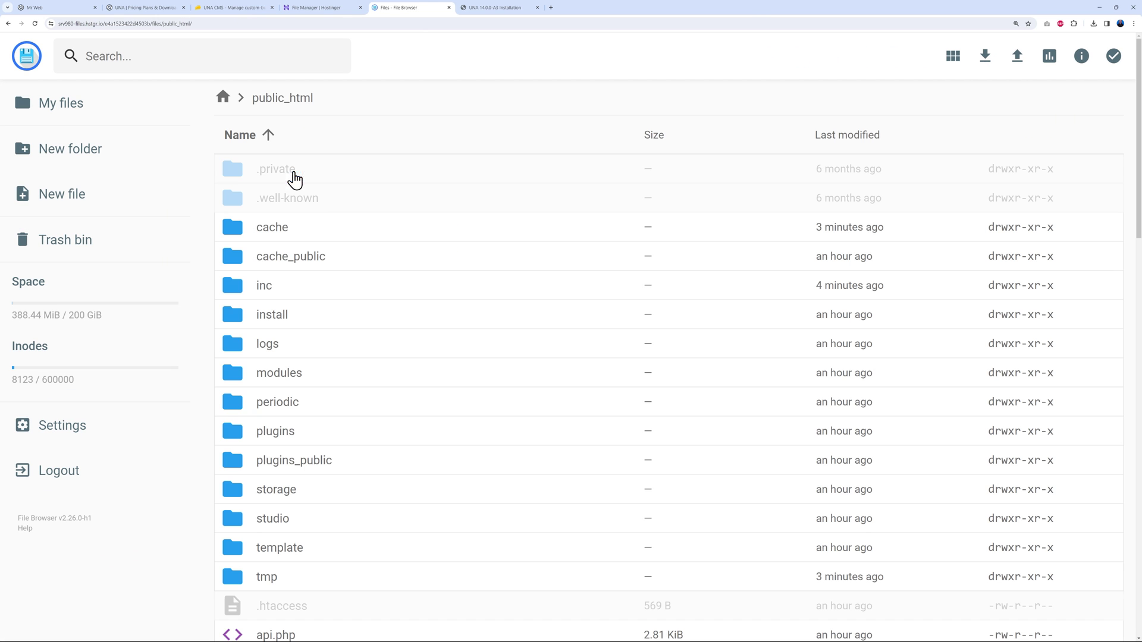
Delete the install folder from public_html and confirm its removal.
click(283, 327)
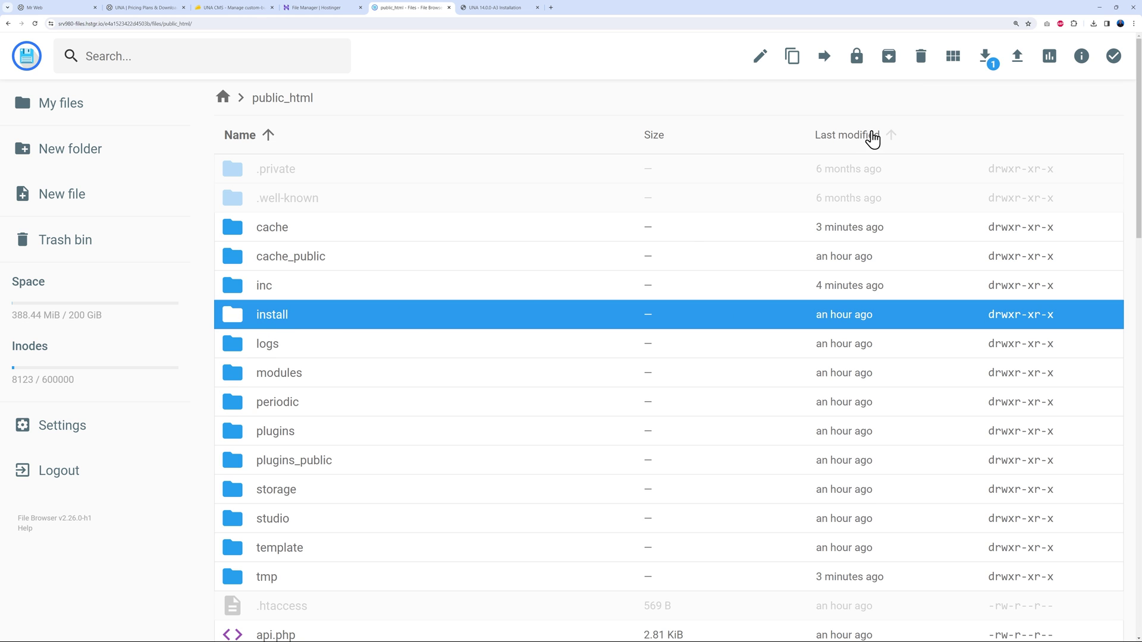
click(920, 56)
click(671, 369)
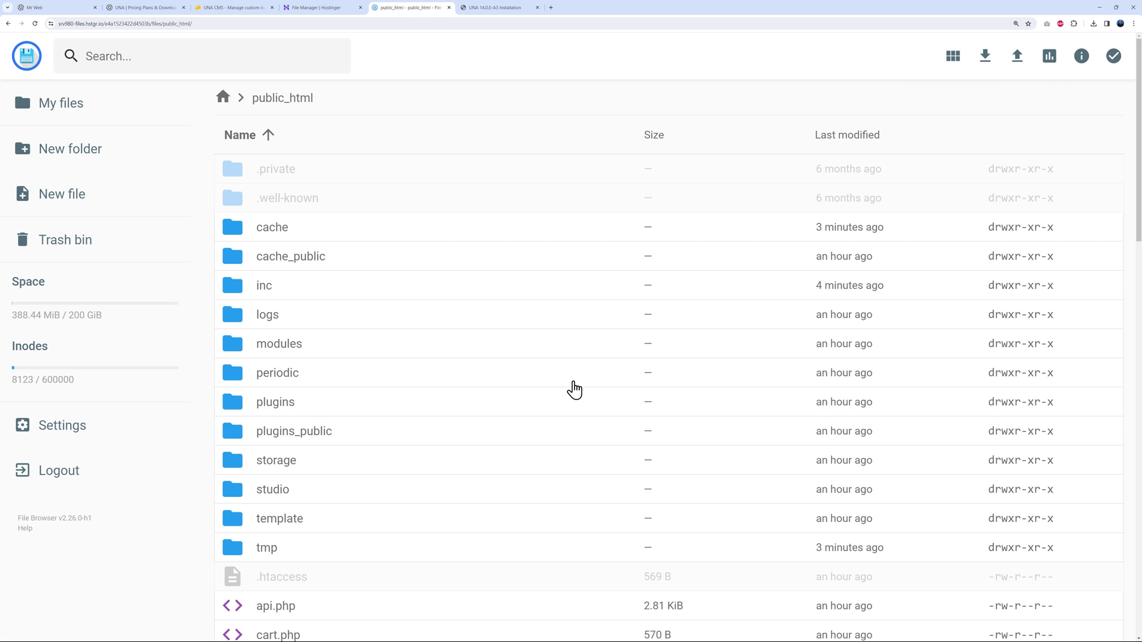
click(505, 8)
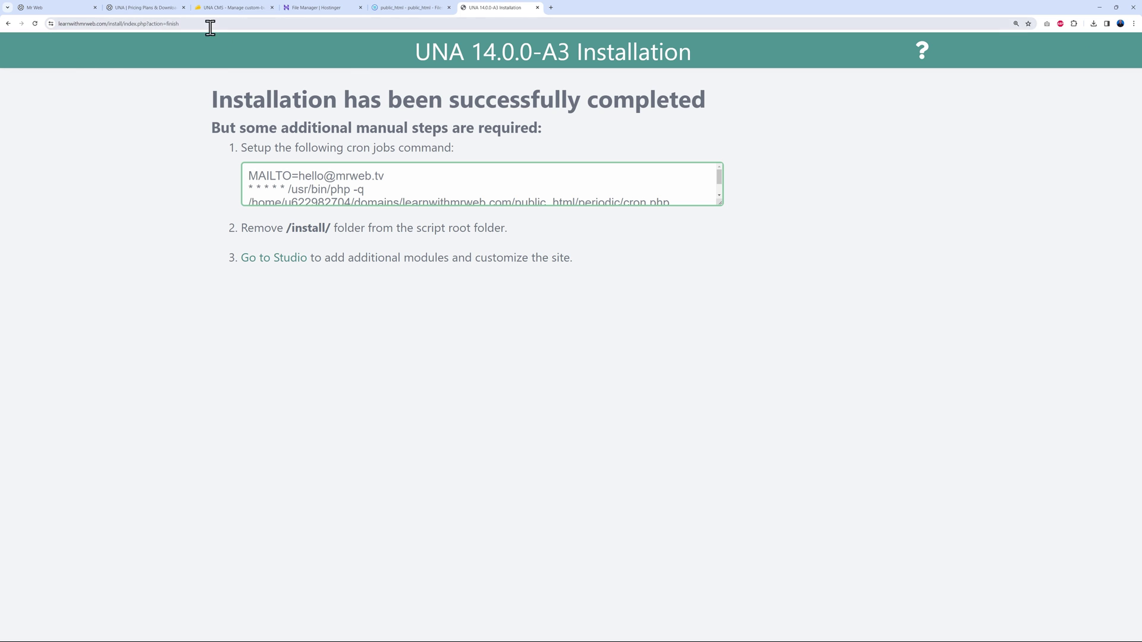
click(110, 24)
drag(110, 23, 269, 23)
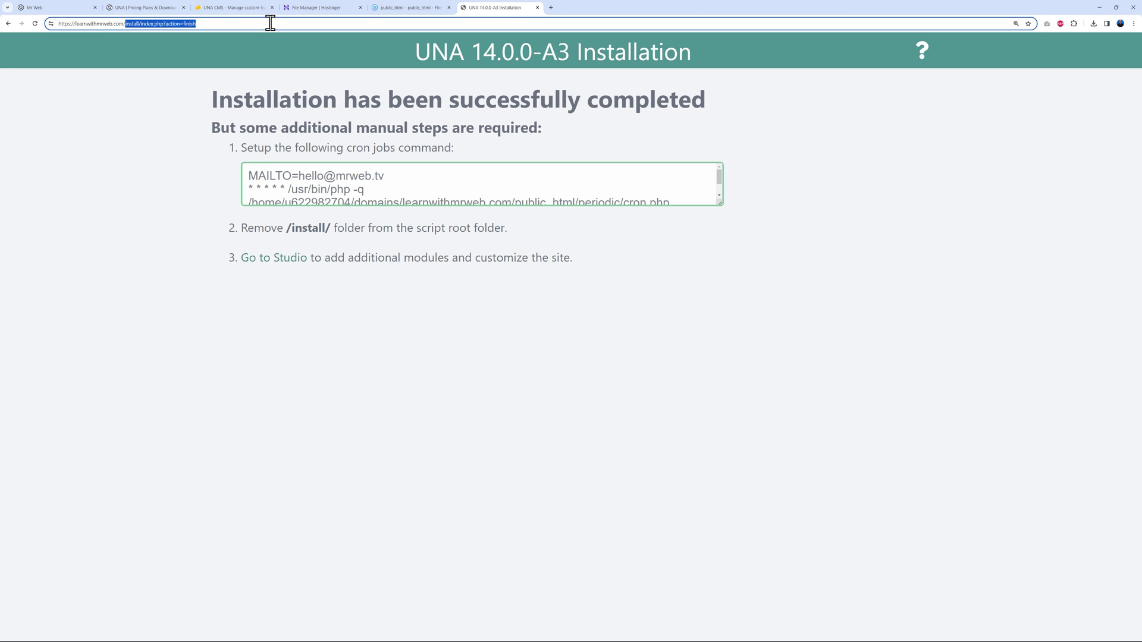
key(BackSpace)
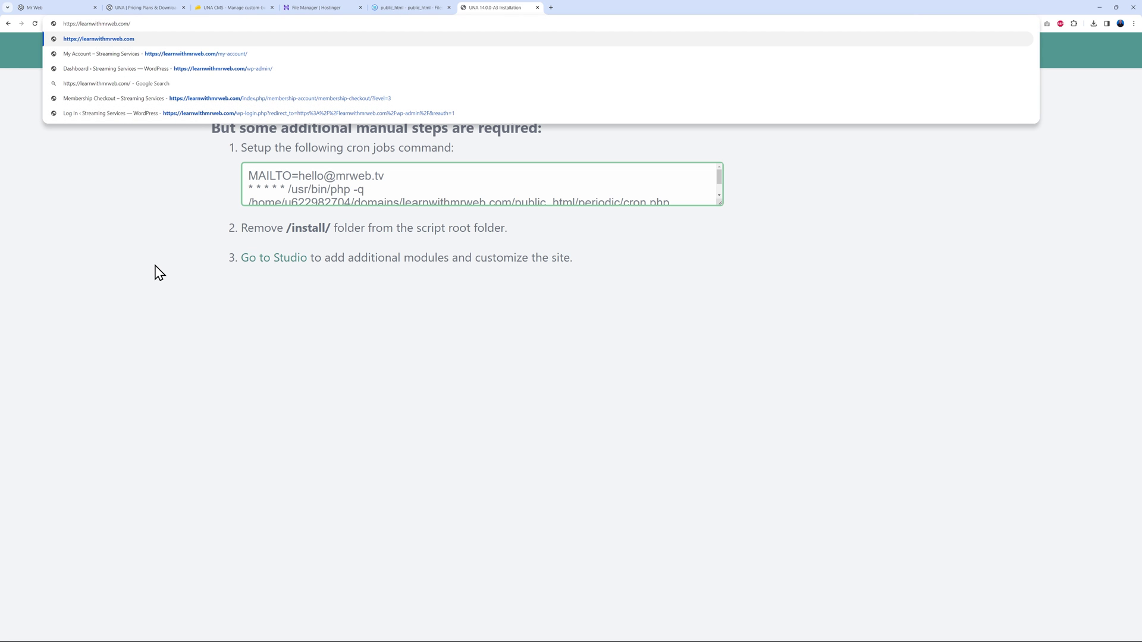
key(Return)
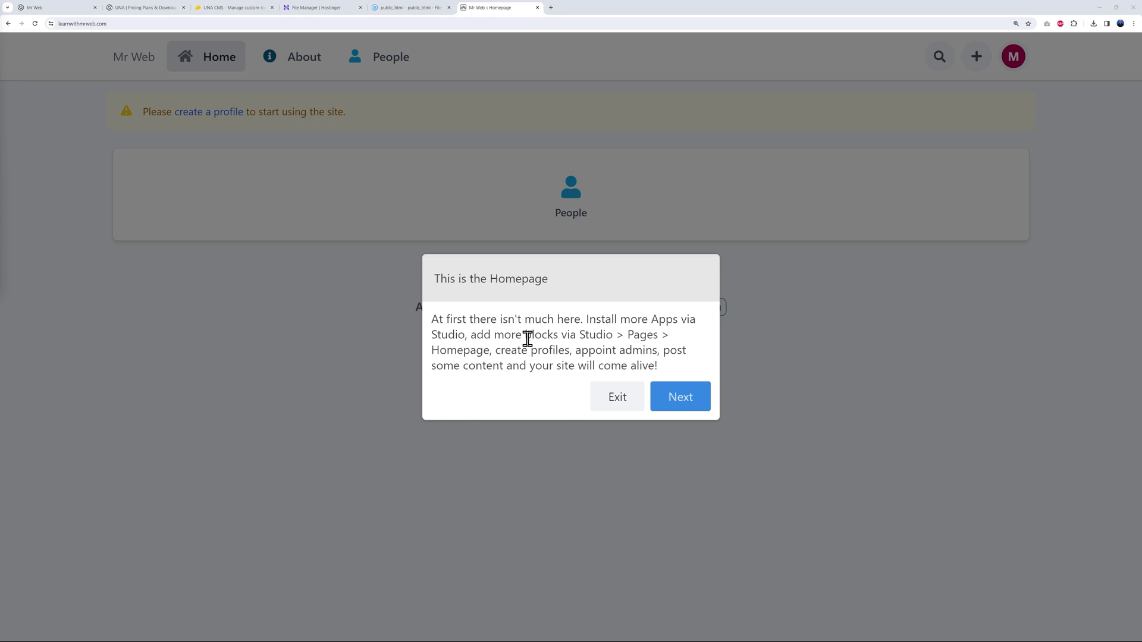
Go through the homepage introduction tour to its end and open Studio from the account menu.
click(675, 399)
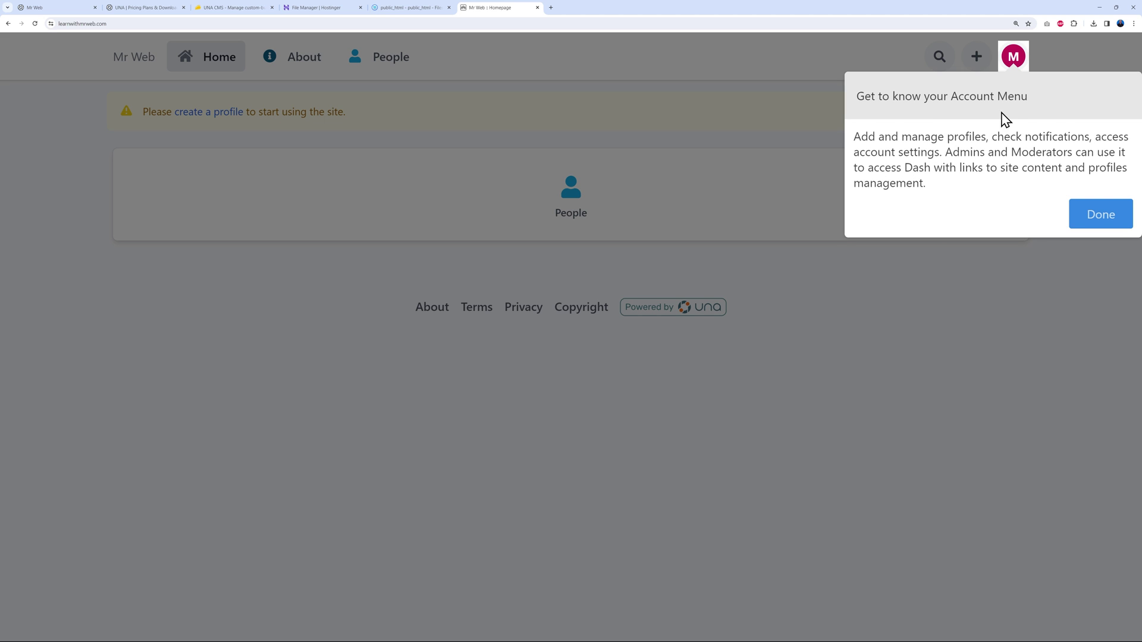
click(1092, 218)
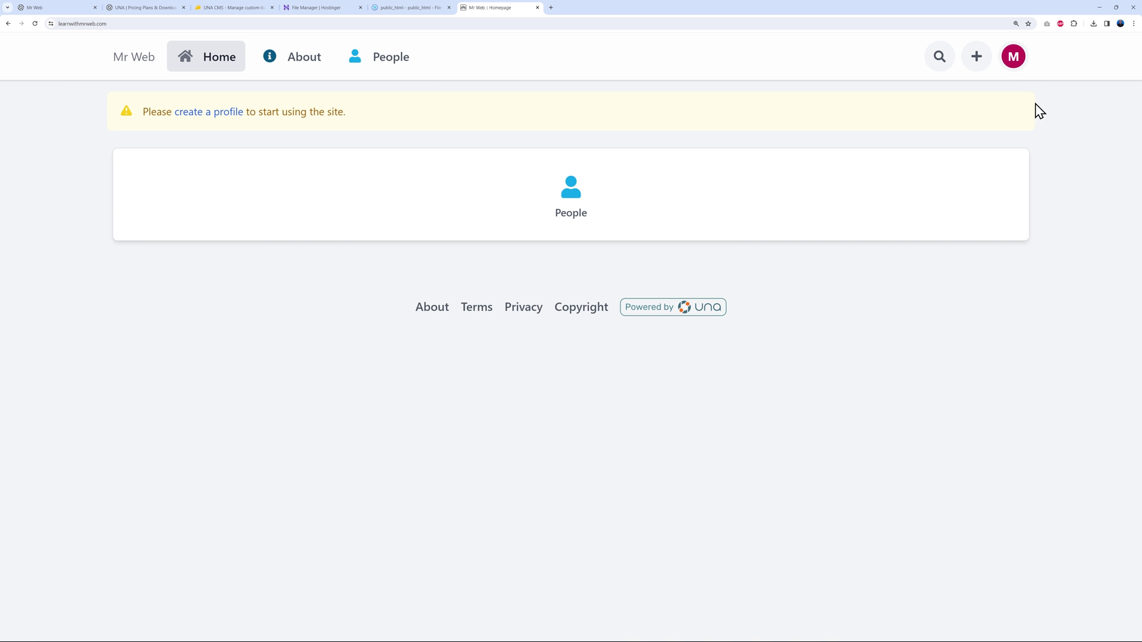
click(1012, 60)
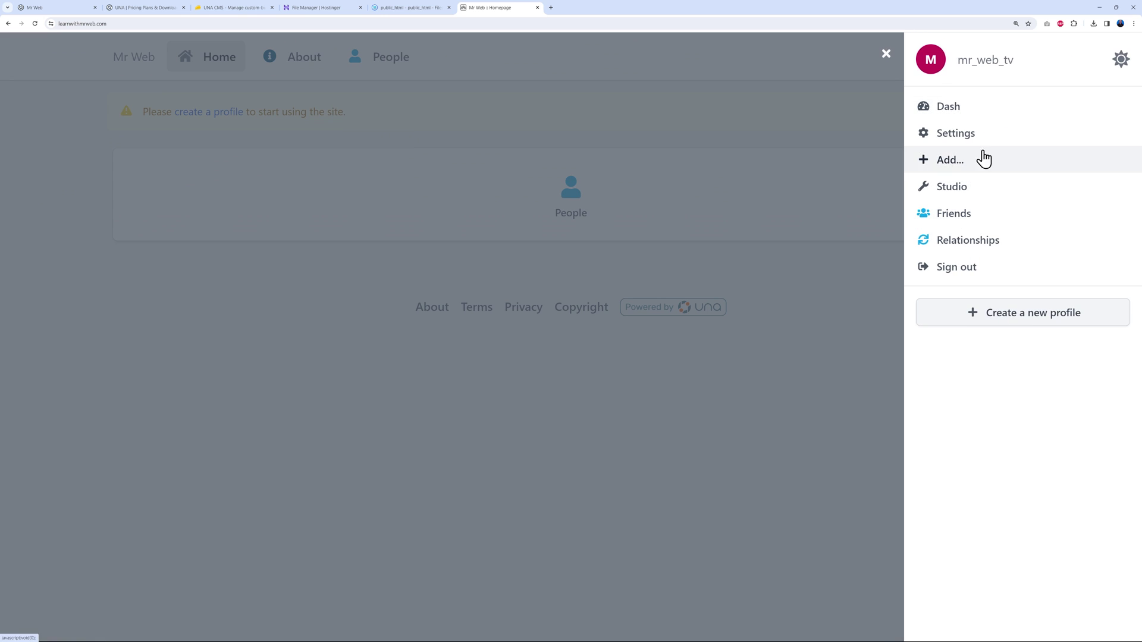
click(958, 197)
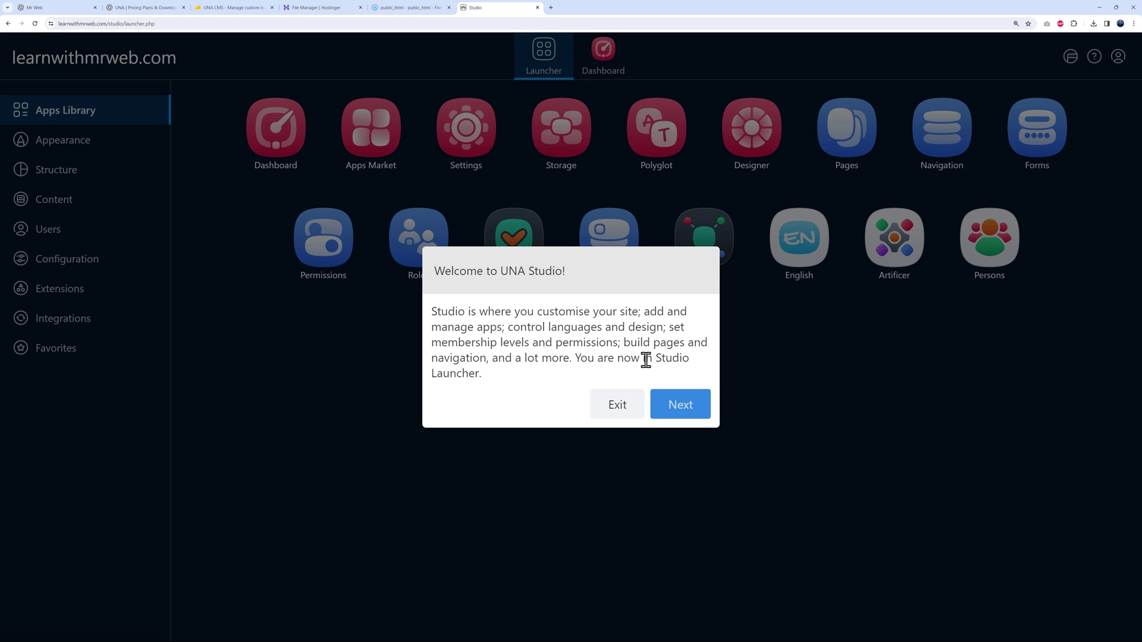
Go through the Studio welcome tour until all of its introduction pop-ups are closed.
click(682, 403)
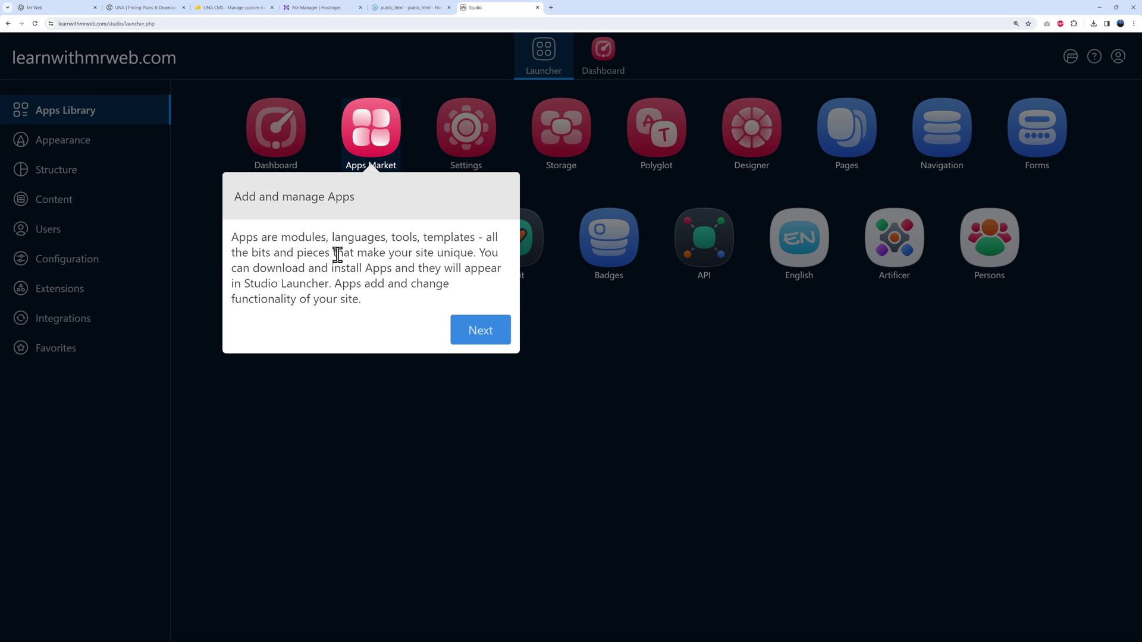
click(455, 345)
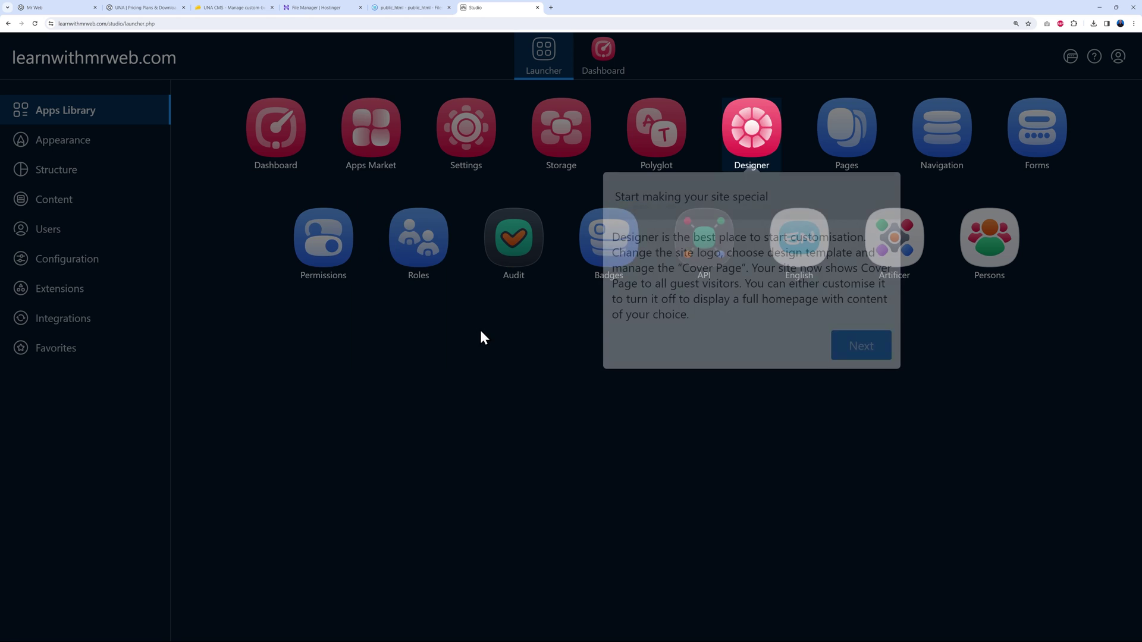
click(860, 351)
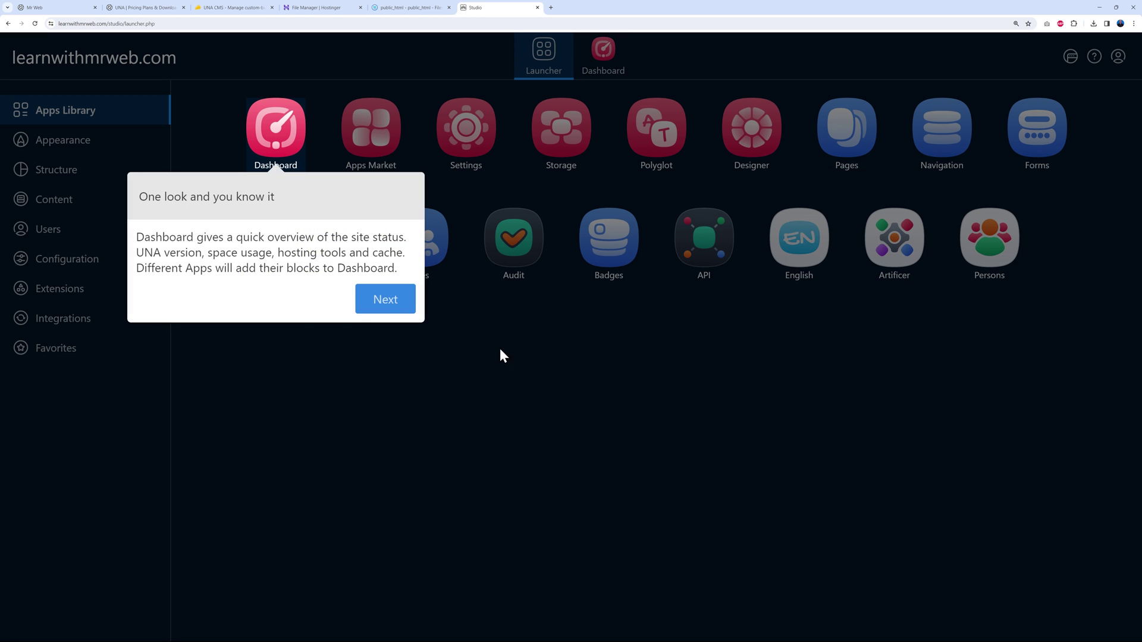
click(397, 309)
click(954, 329)
click(461, 399)
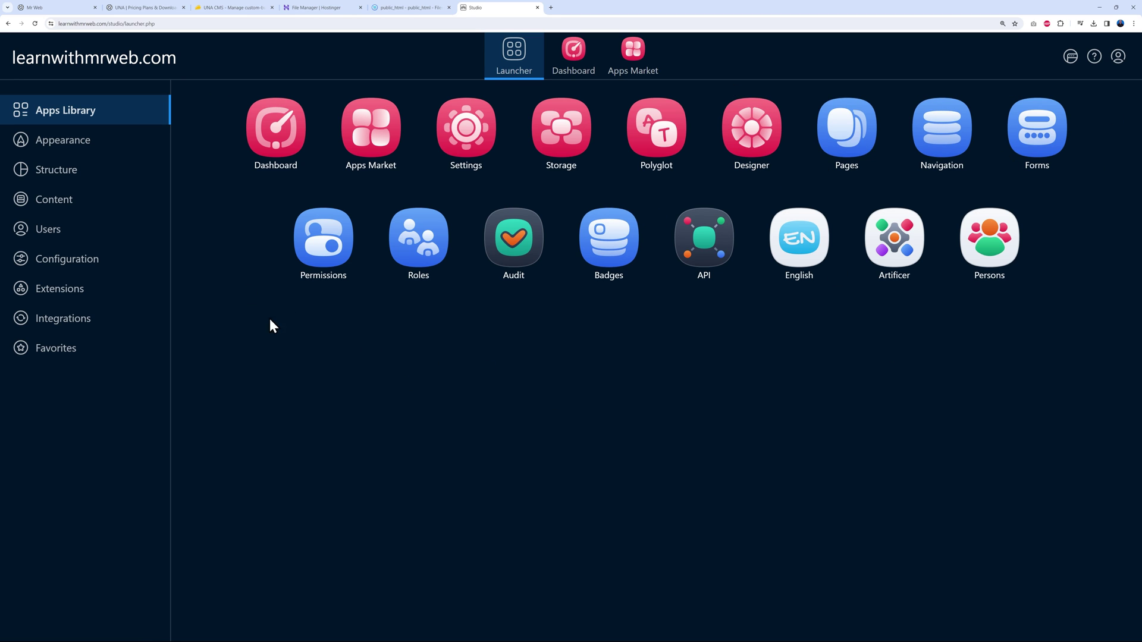
Open the Popular section of the Apps Market and examine the free and paid apps offered there.
click(634, 74)
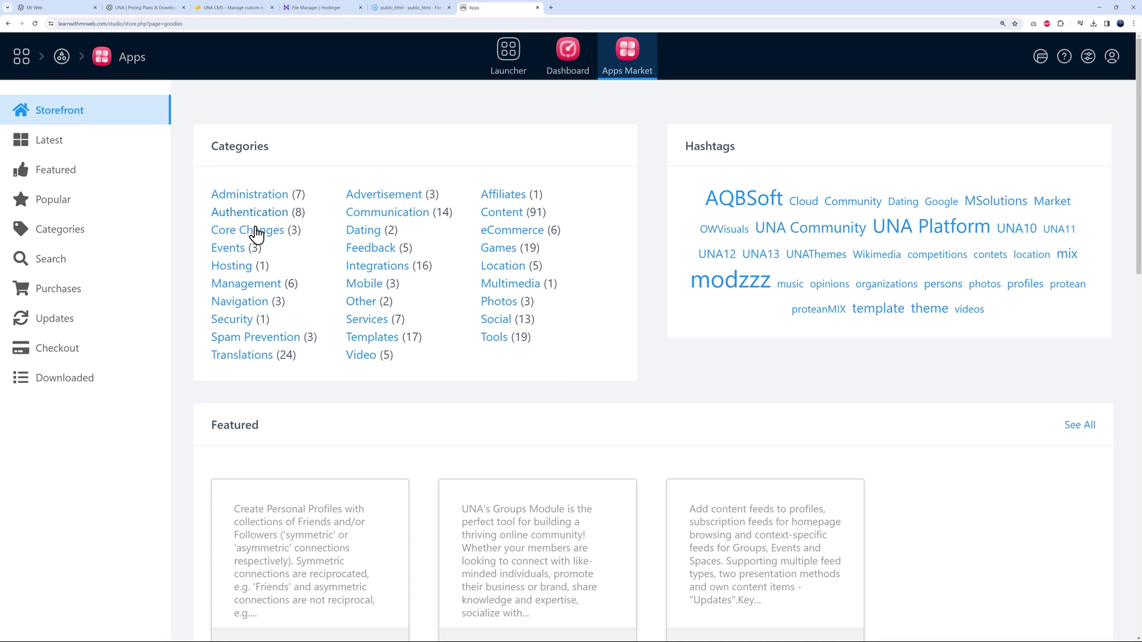
click(71, 207)
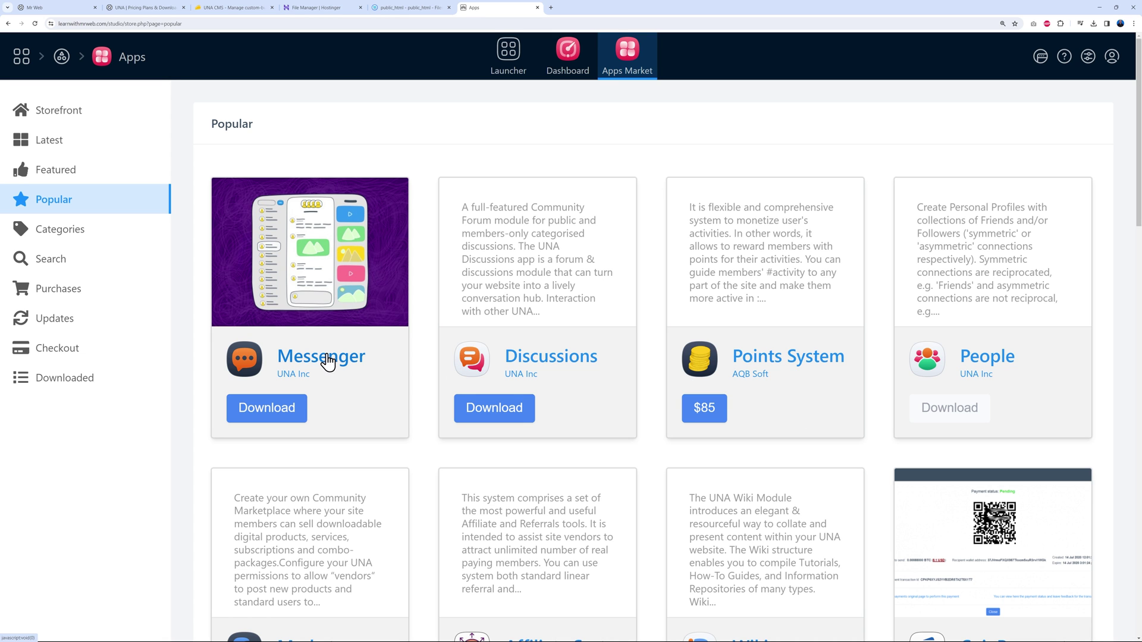
scroll(560, 359, down, 3)
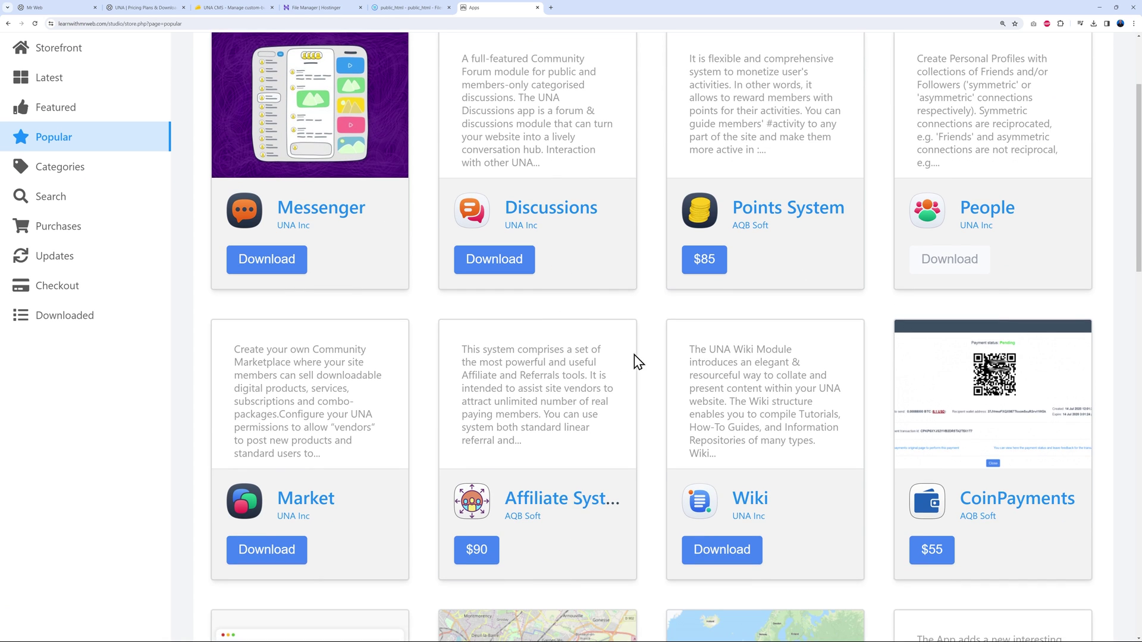
scroll(654, 369, down, 4)
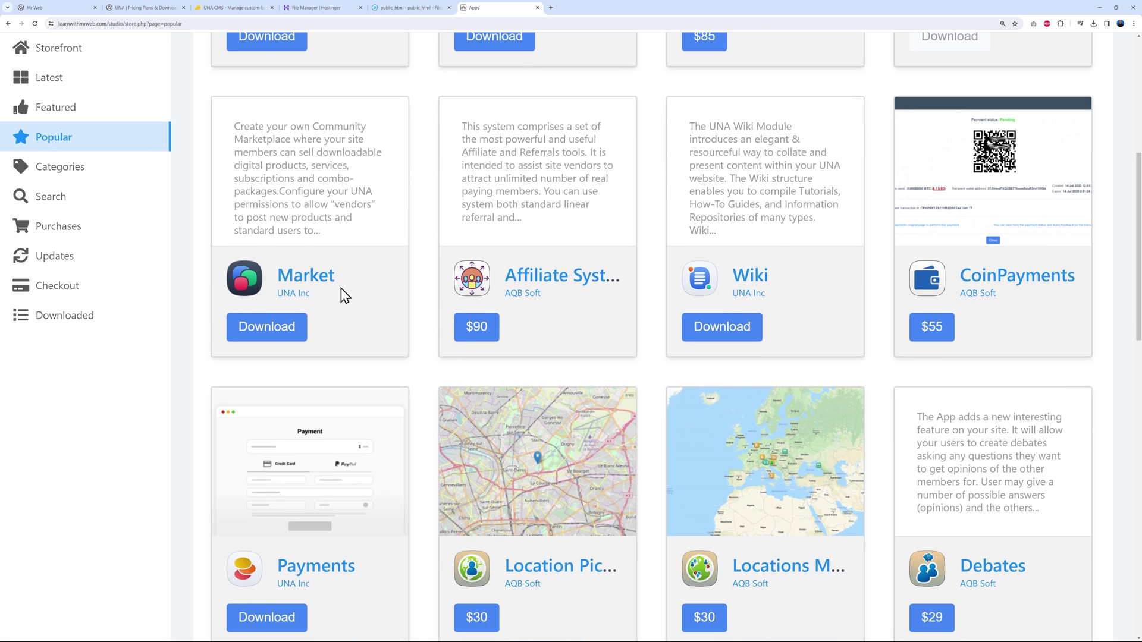
scroll(325, 275, down, 3)
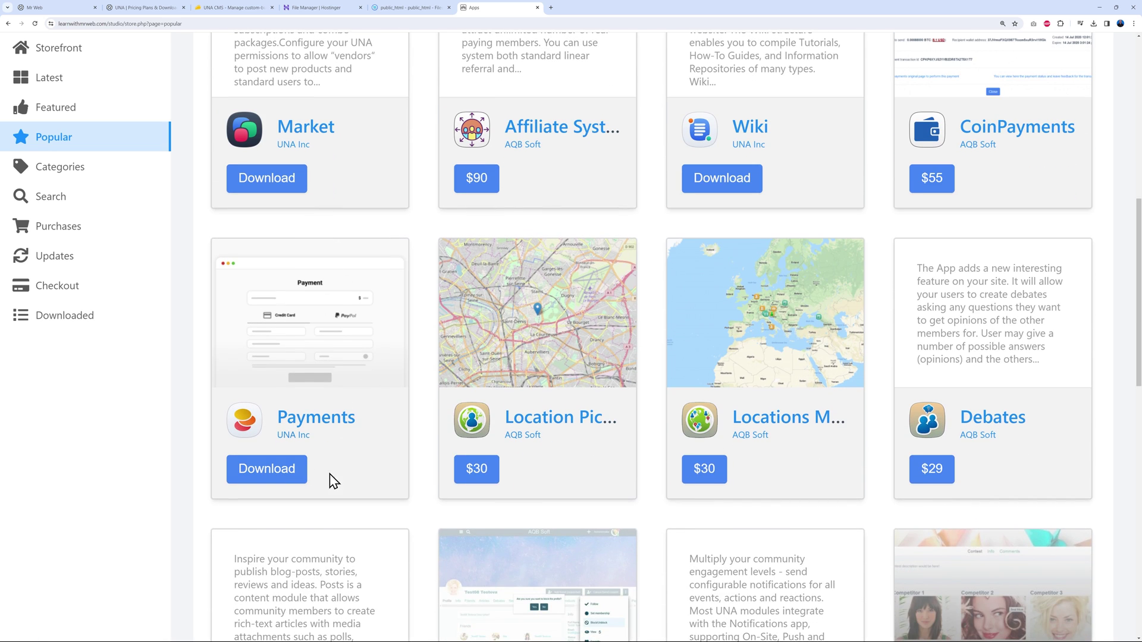
scroll(314, 345, down, 5)
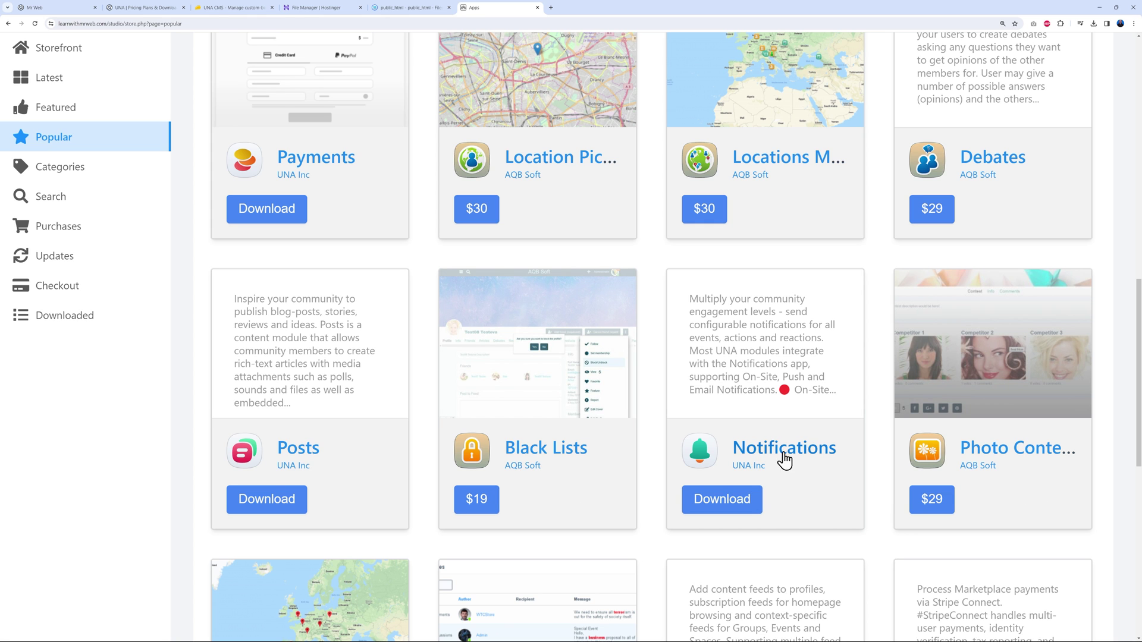
scroll(797, 408, down, 4)
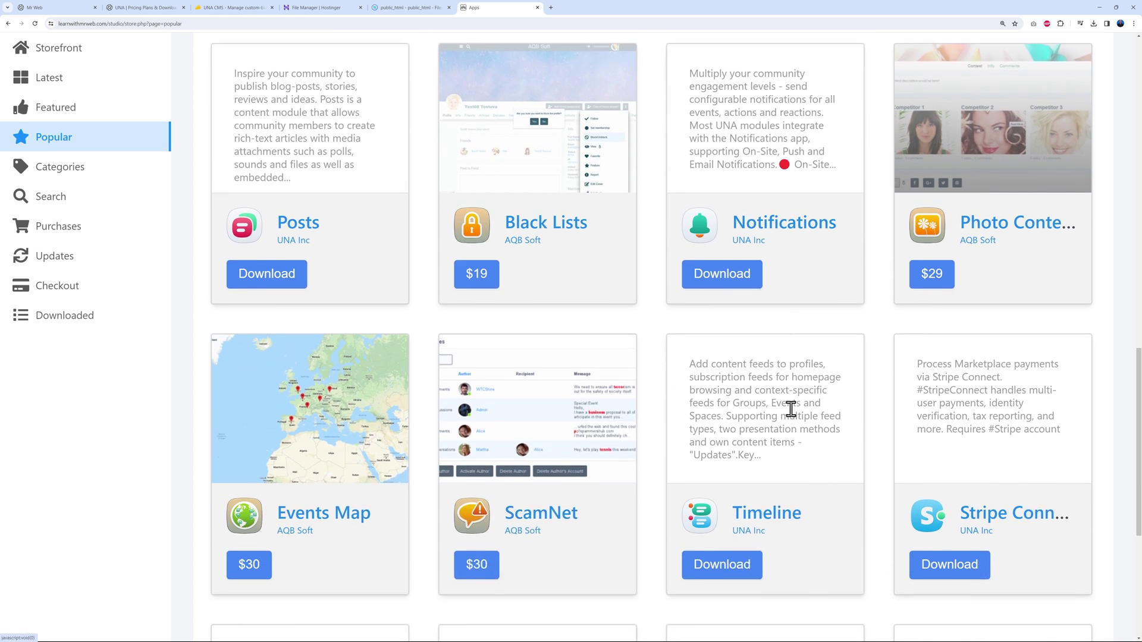
scroll(1041, 440, down, 1)
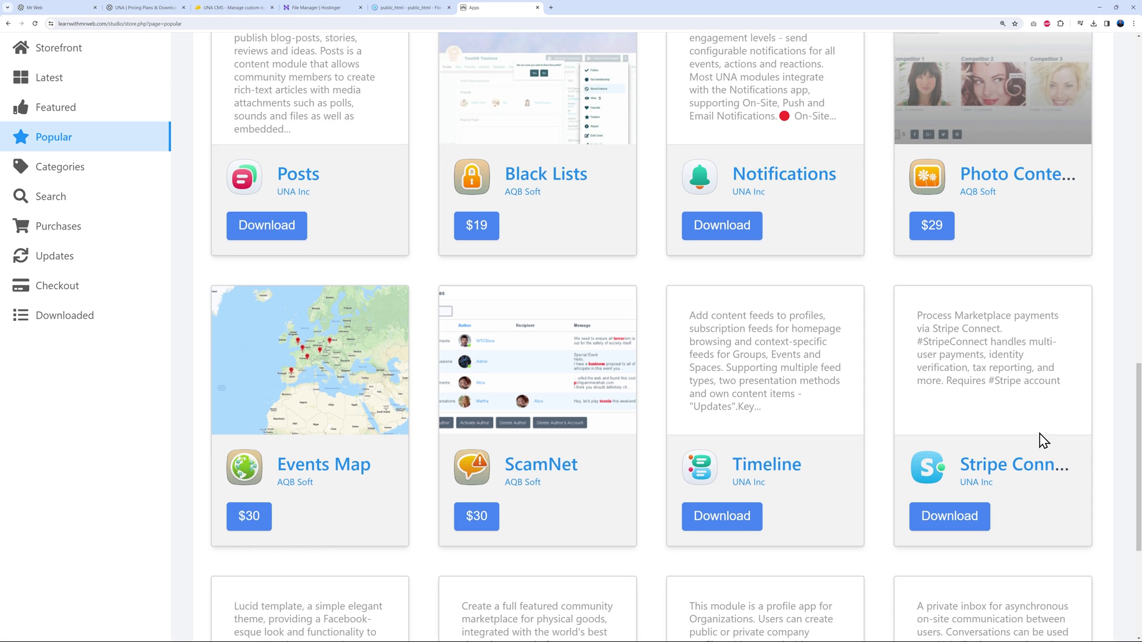
scroll(1043, 440, down, 1)
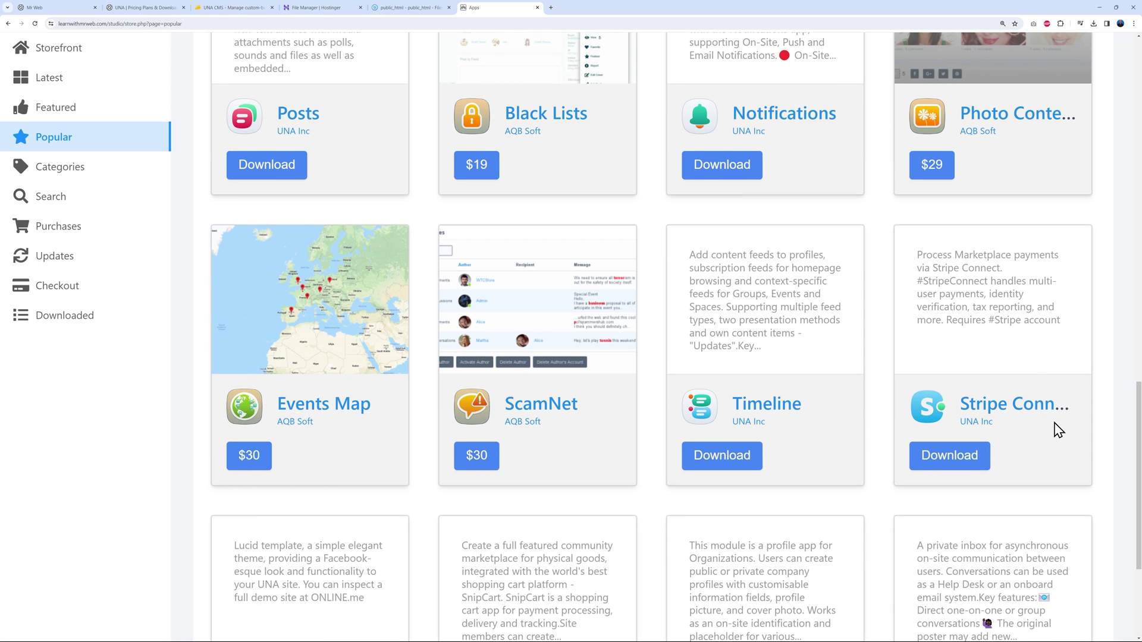
scroll(753, 399, down, 1)
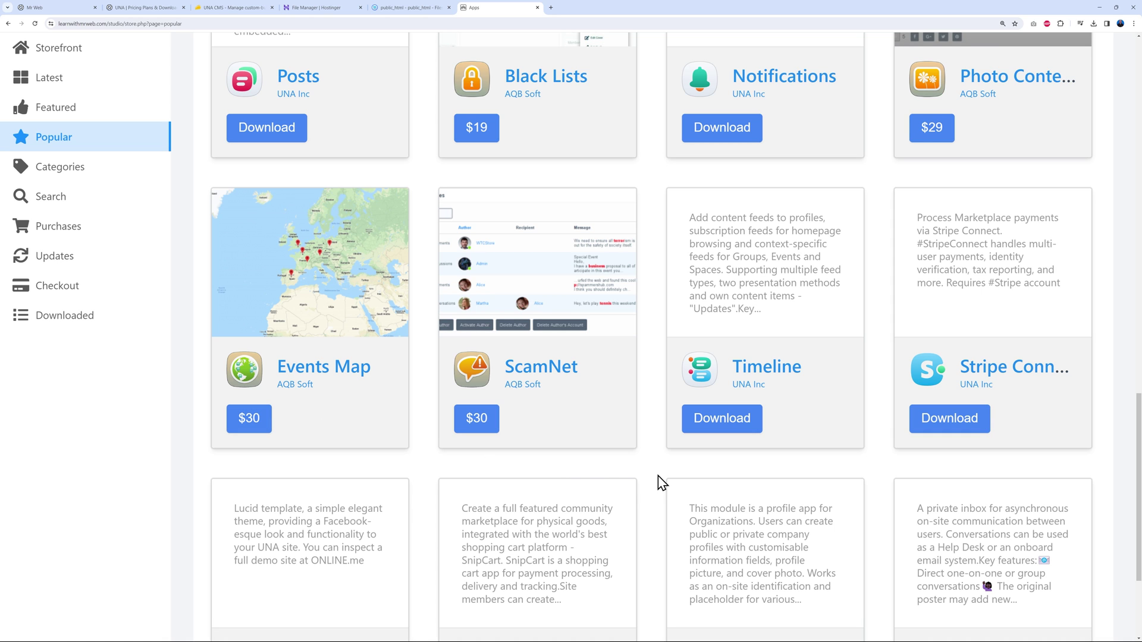
scroll(652, 484, down, 3)
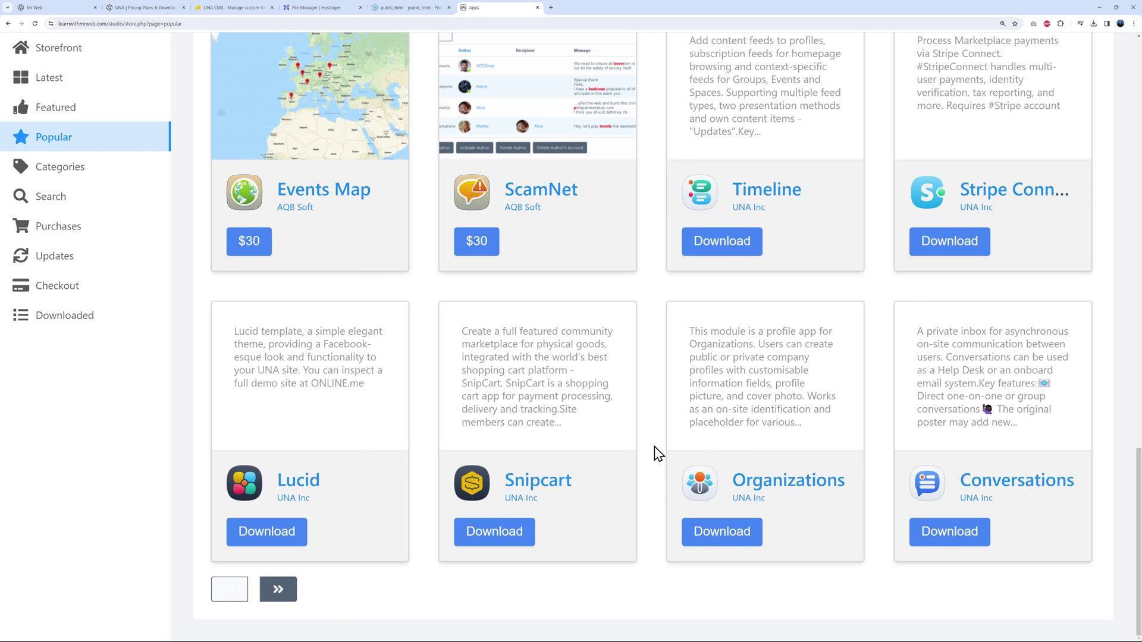
key(Home)
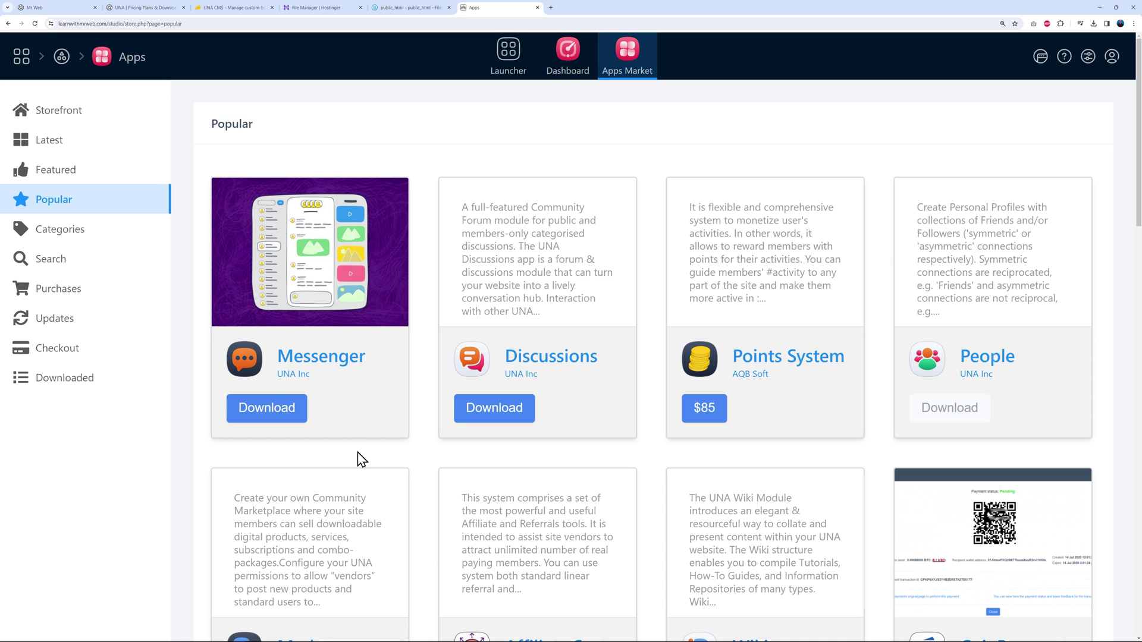
Download the Messenger, Discussions, Market and Payments apps from the Popular list.
click(288, 410)
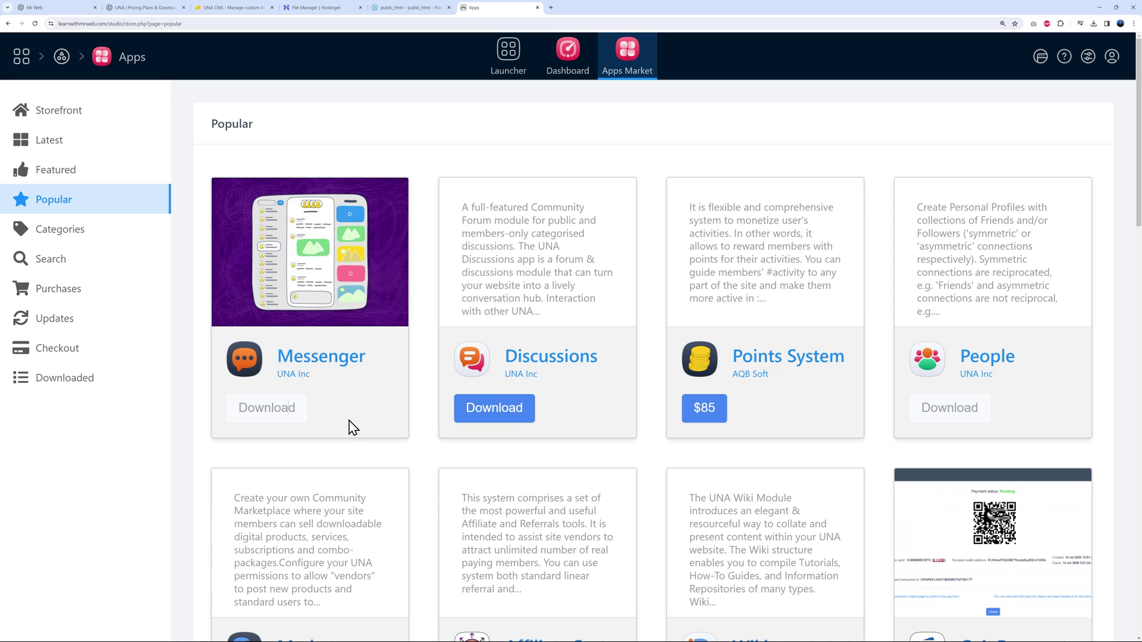
click(508, 407)
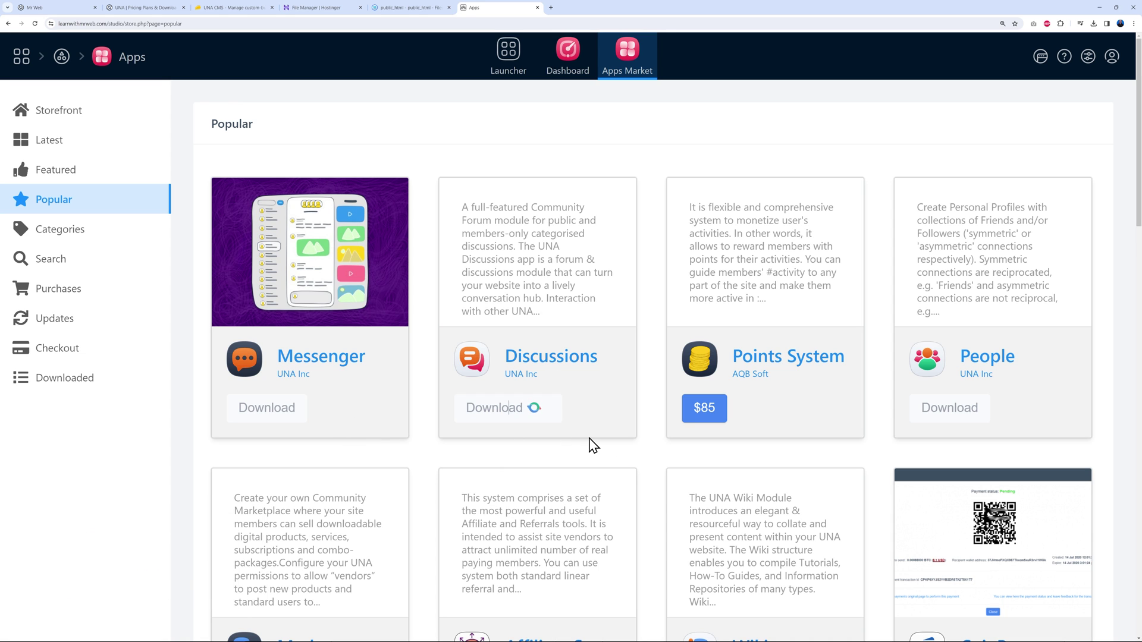
scroll(622, 415, down, 5)
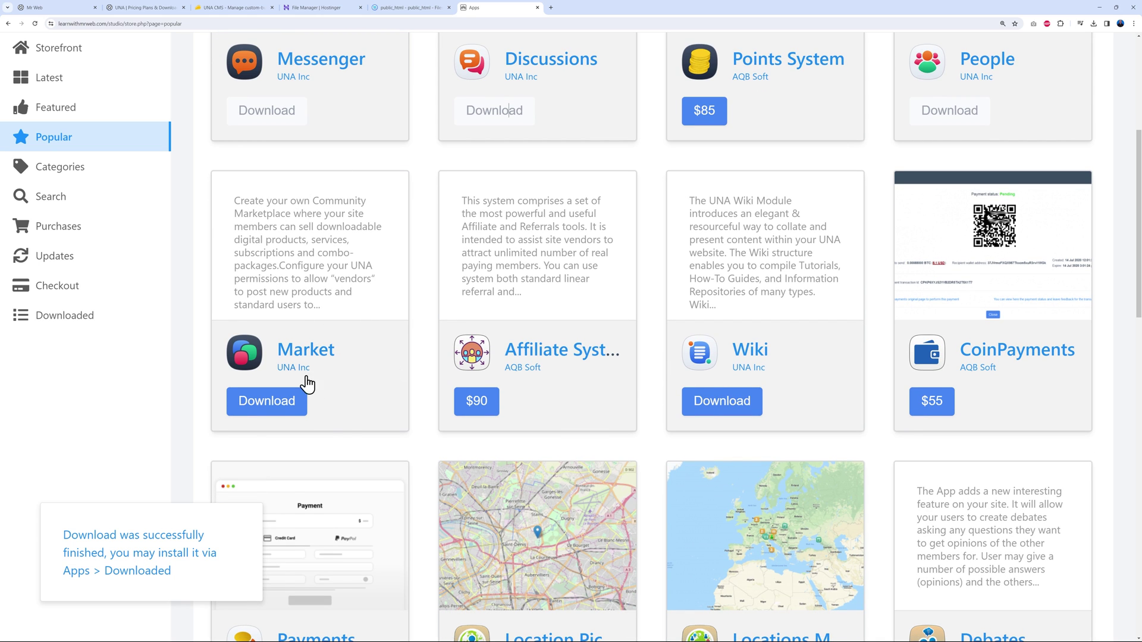
click(283, 398)
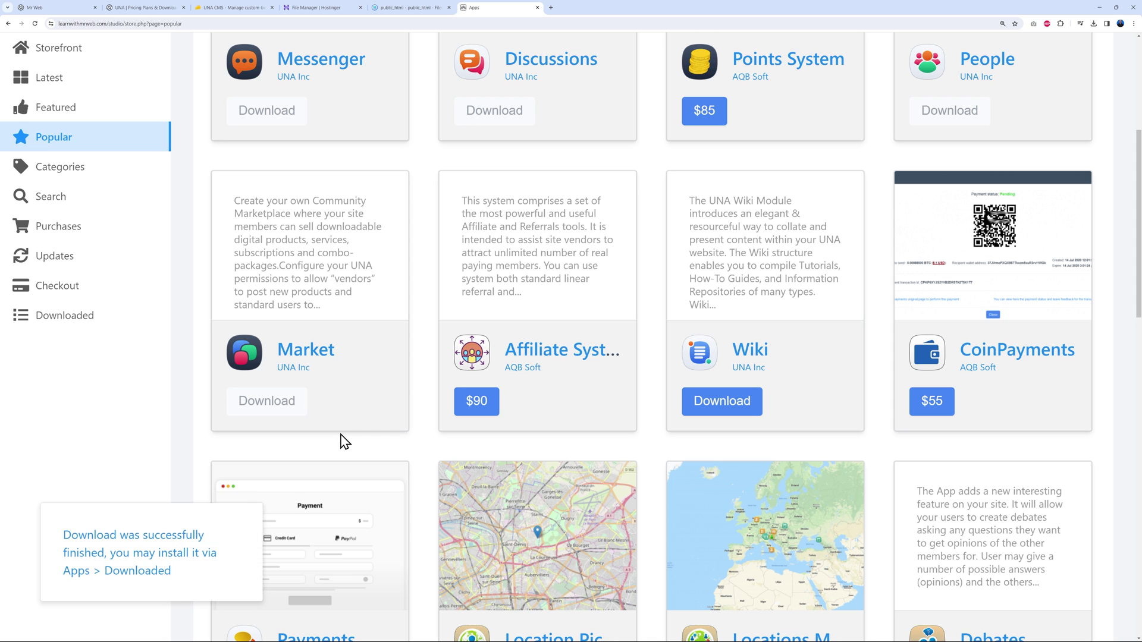
scroll(416, 412, down, 4)
click(280, 471)
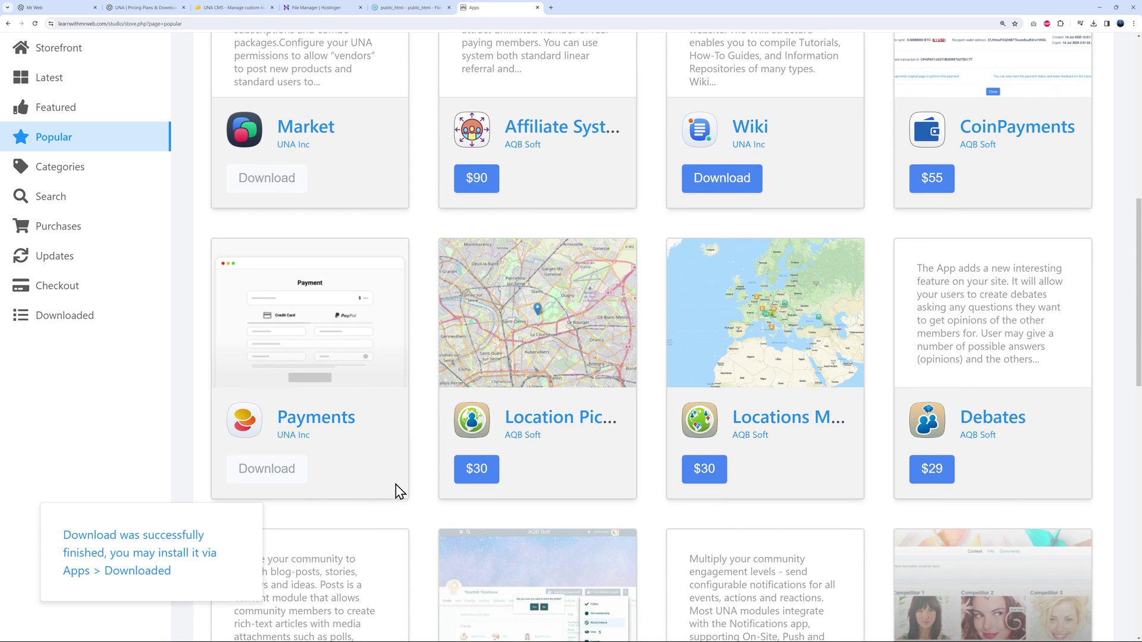
Go back to the Studio launcher and open the Apps Market's list of downloaded modules.
scroll(395, 484, up, 5)
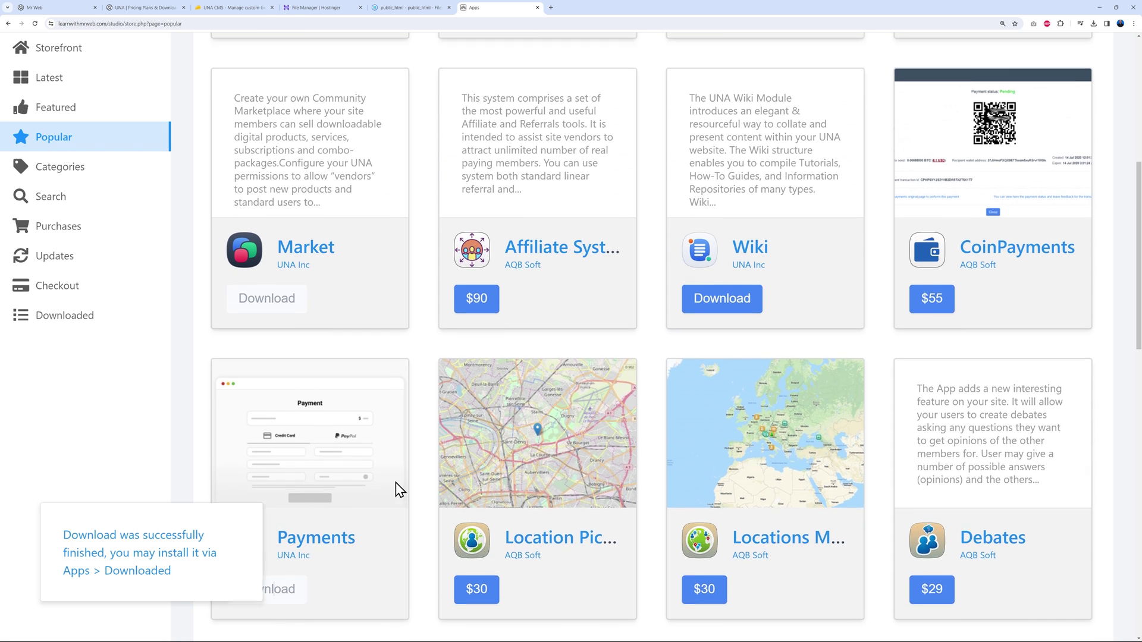
scroll(395, 483, up, 4)
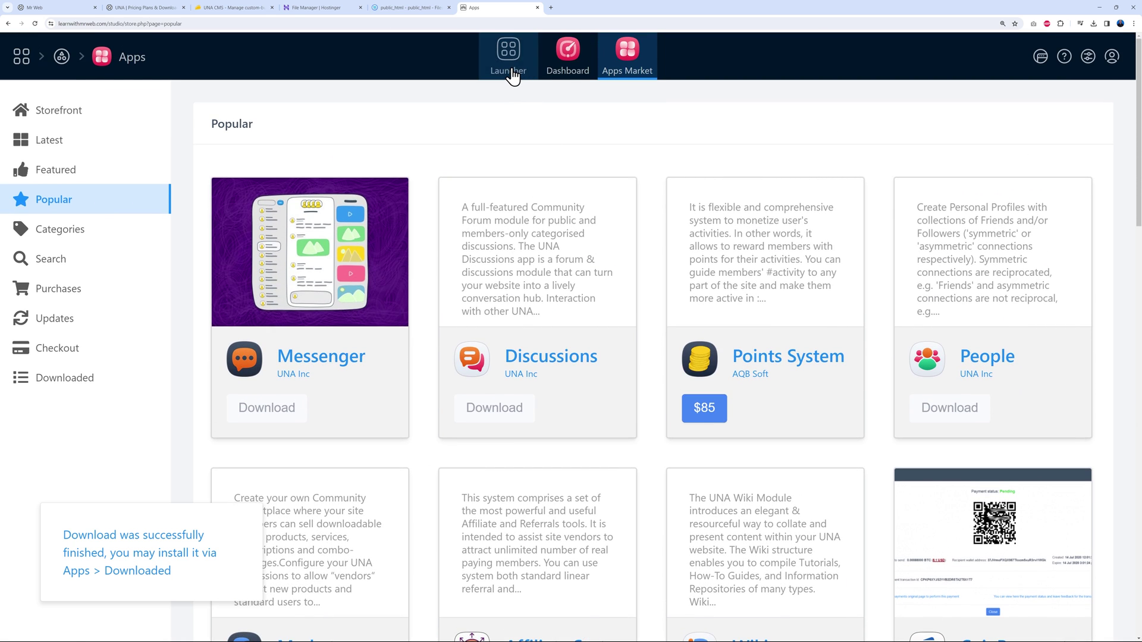
click(513, 74)
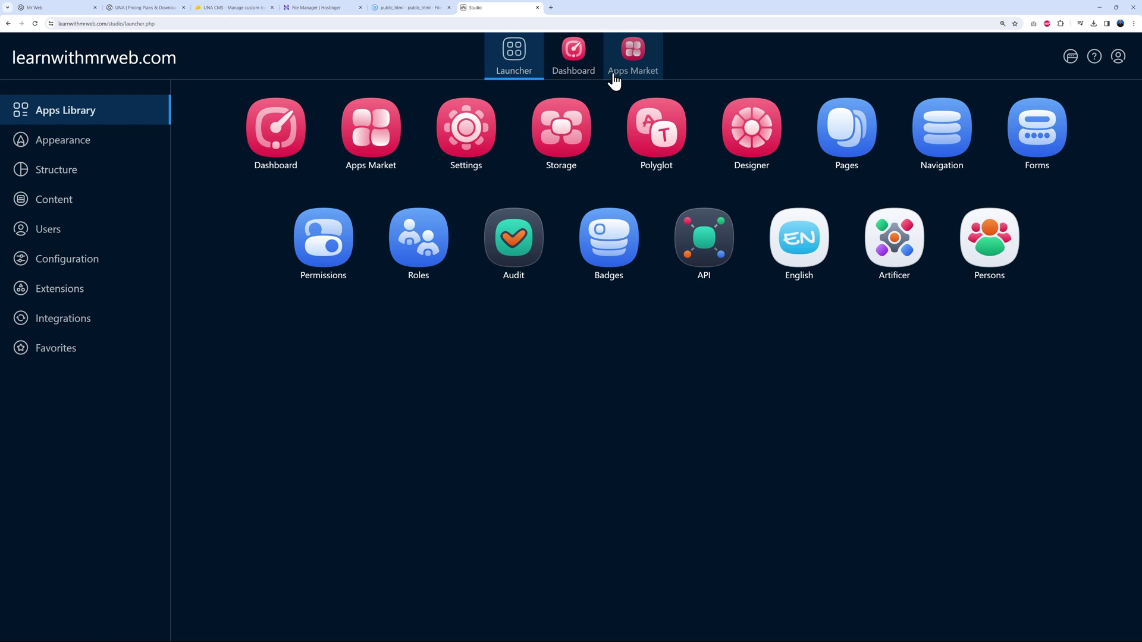
click(633, 76)
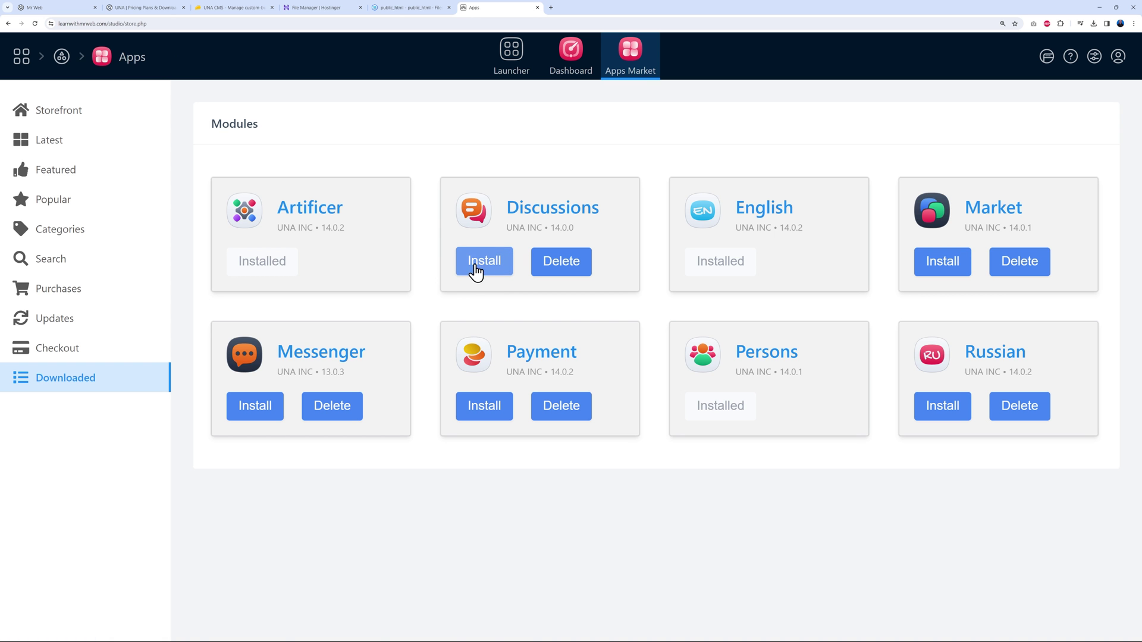
Install the downloaded Discussions, Market, Messenger, Payment and Russian modules and return to the Studio launcher.
click(485, 268)
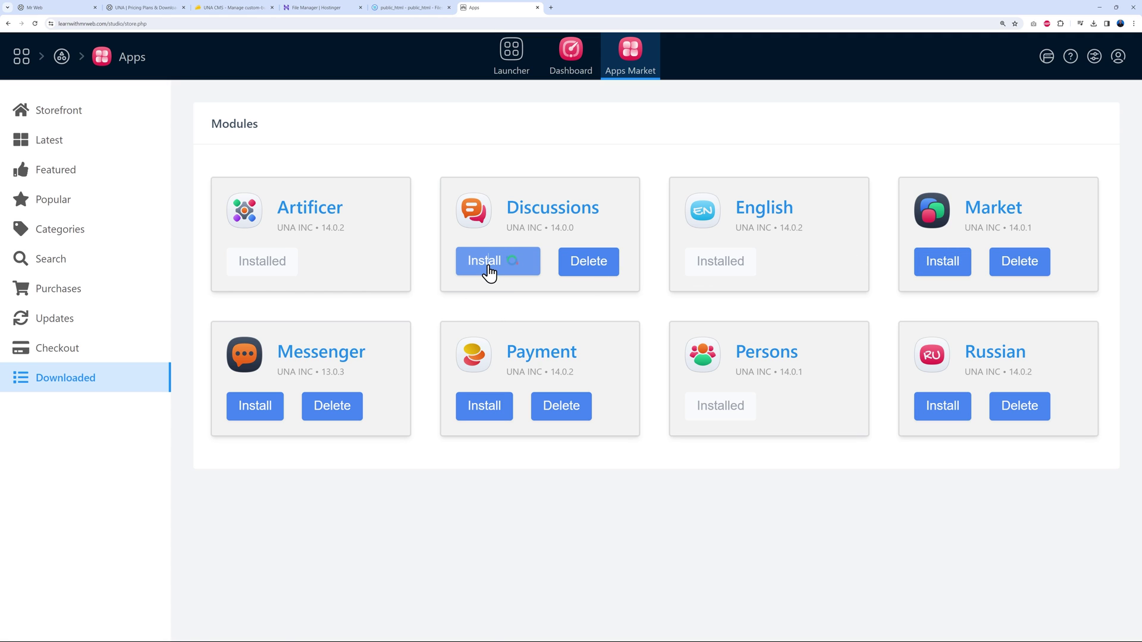
click(958, 269)
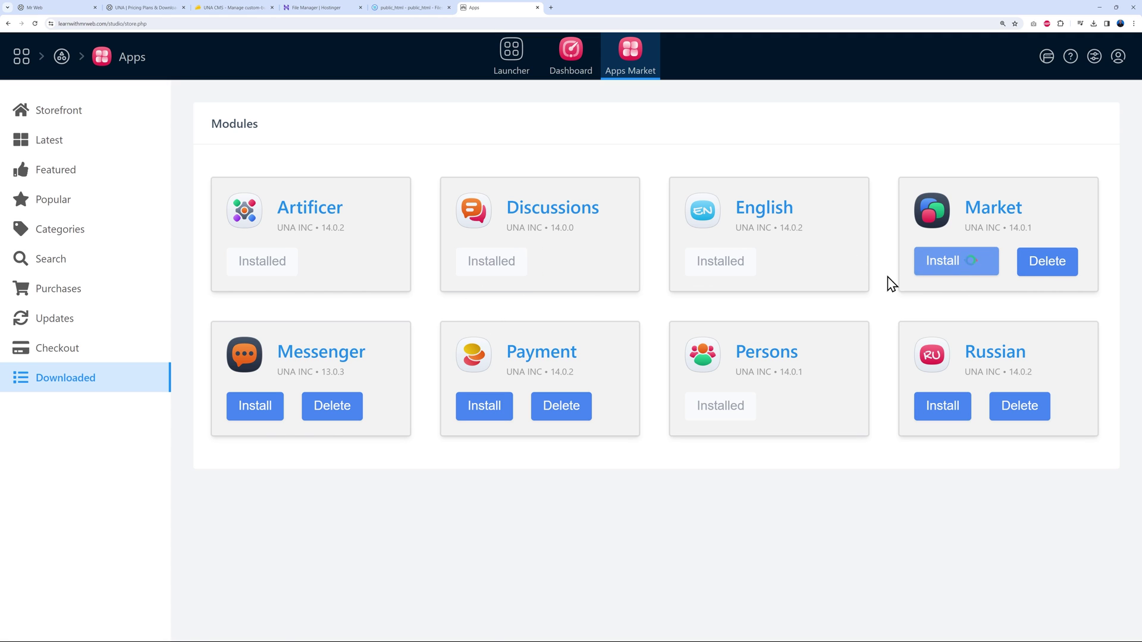
click(271, 410)
click(494, 413)
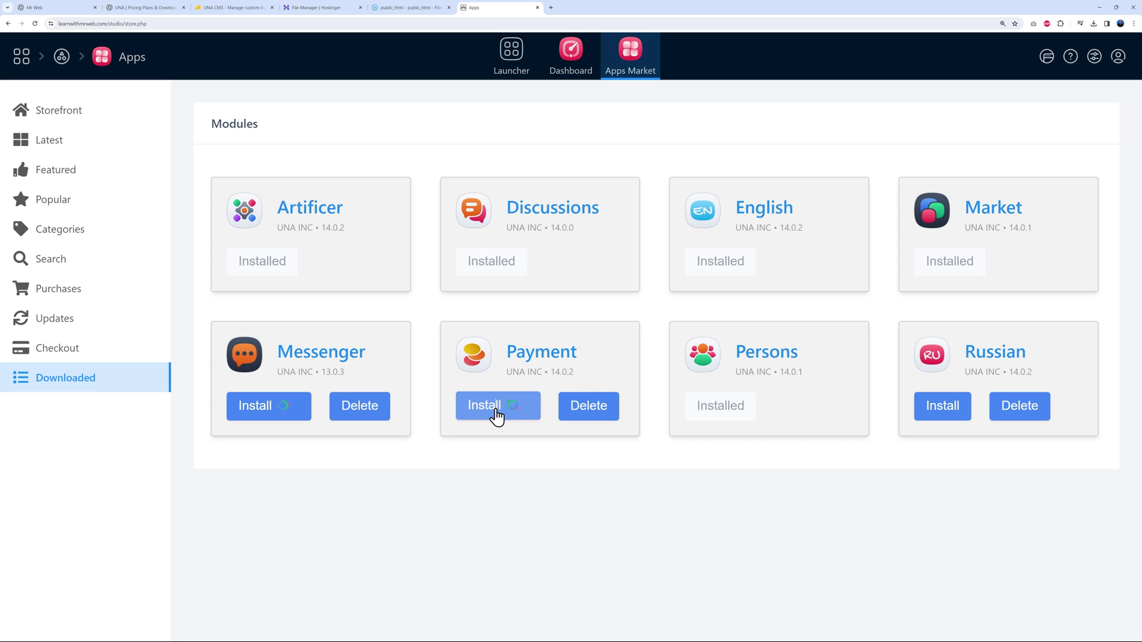
click(954, 411)
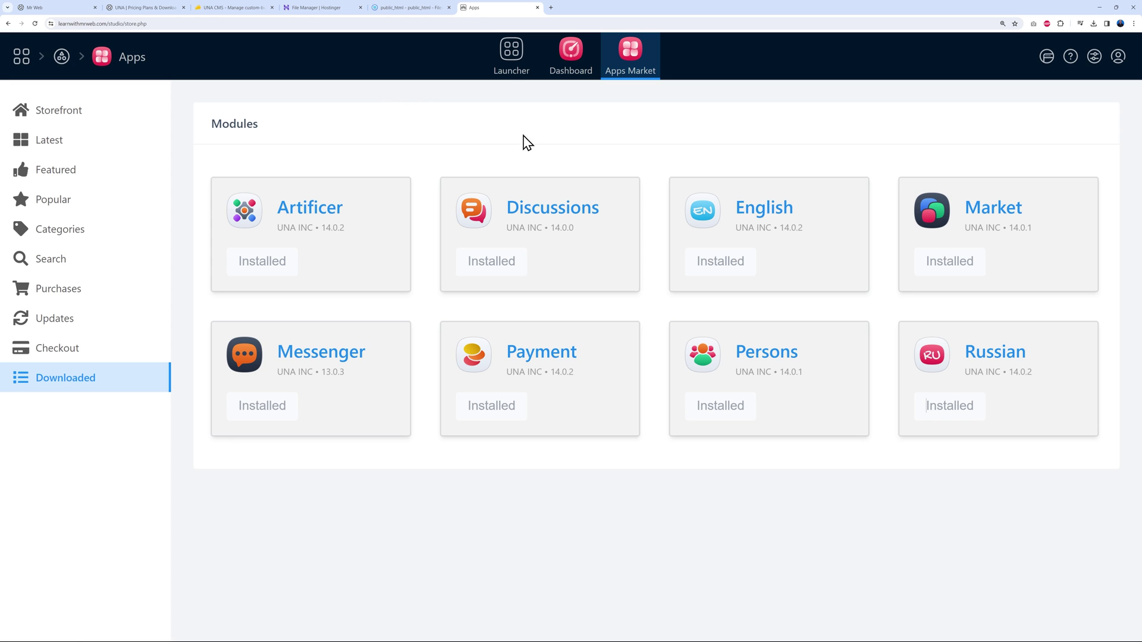
click(506, 76)
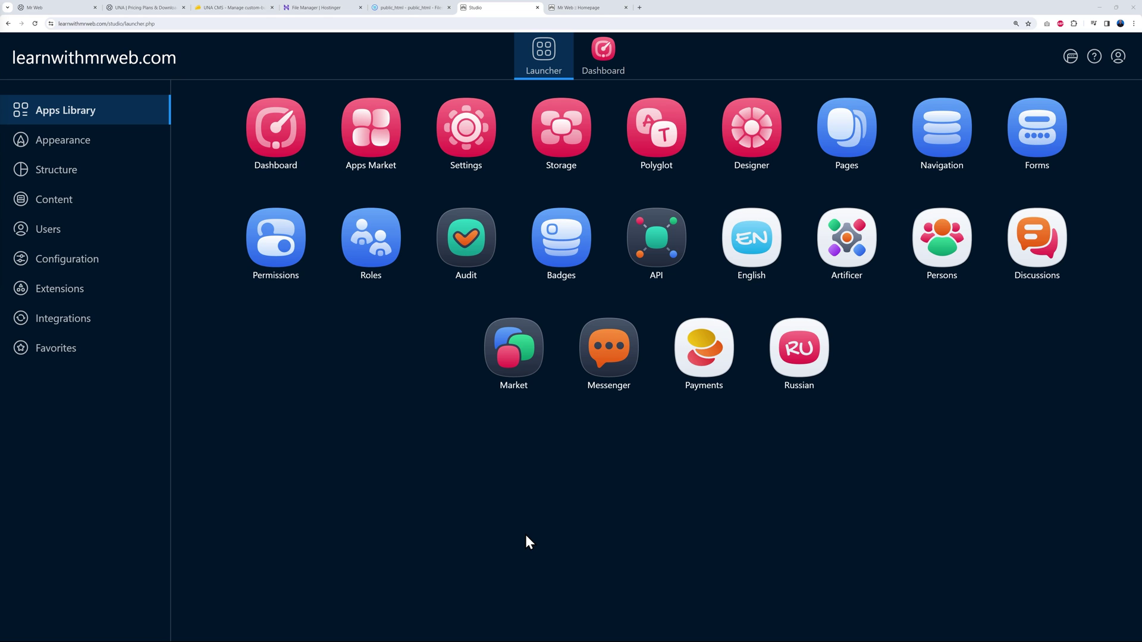
Open the Market app's settings, review its product, subscription and search options, and return to the launcher.
click(513, 350)
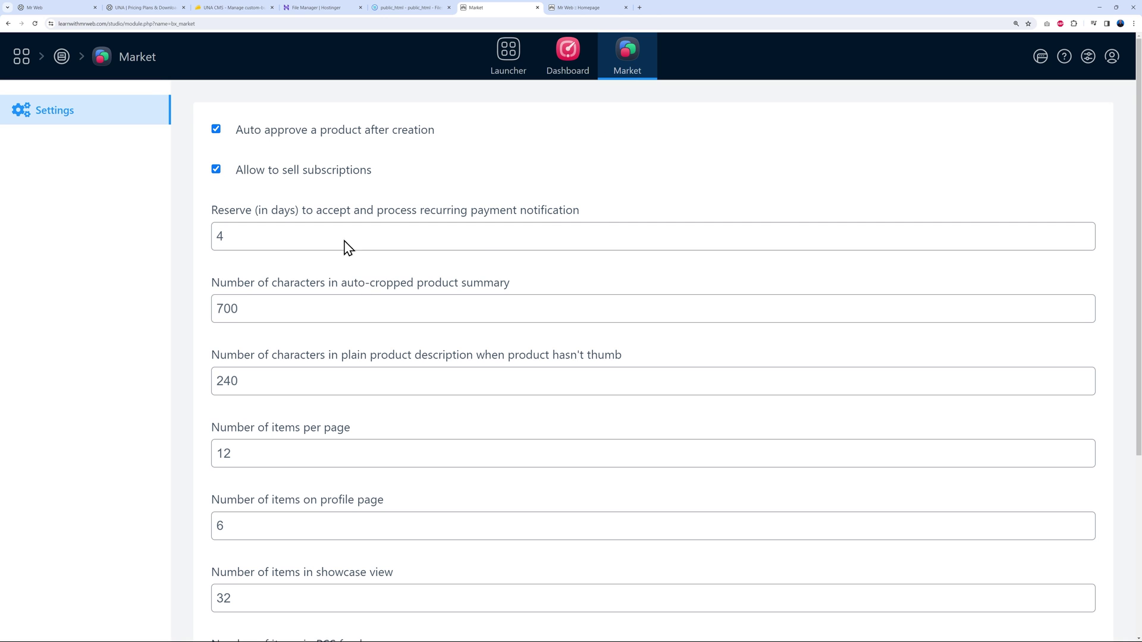
scroll(278, 503, down, 3)
scroll(274, 501, down, 1)
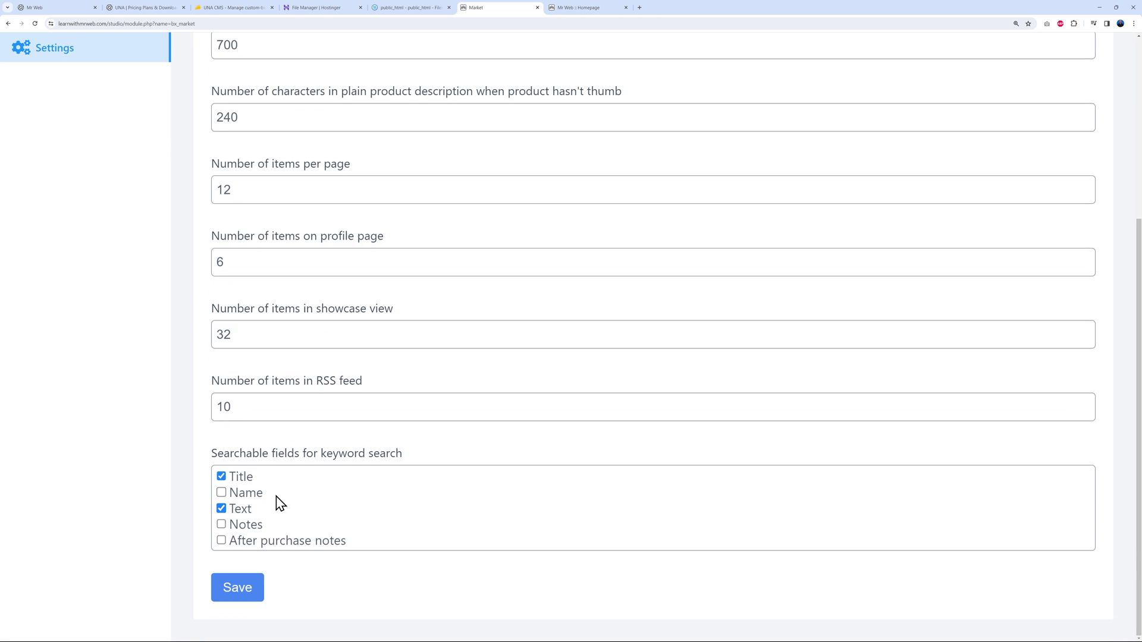
scroll(274, 494, up, 5)
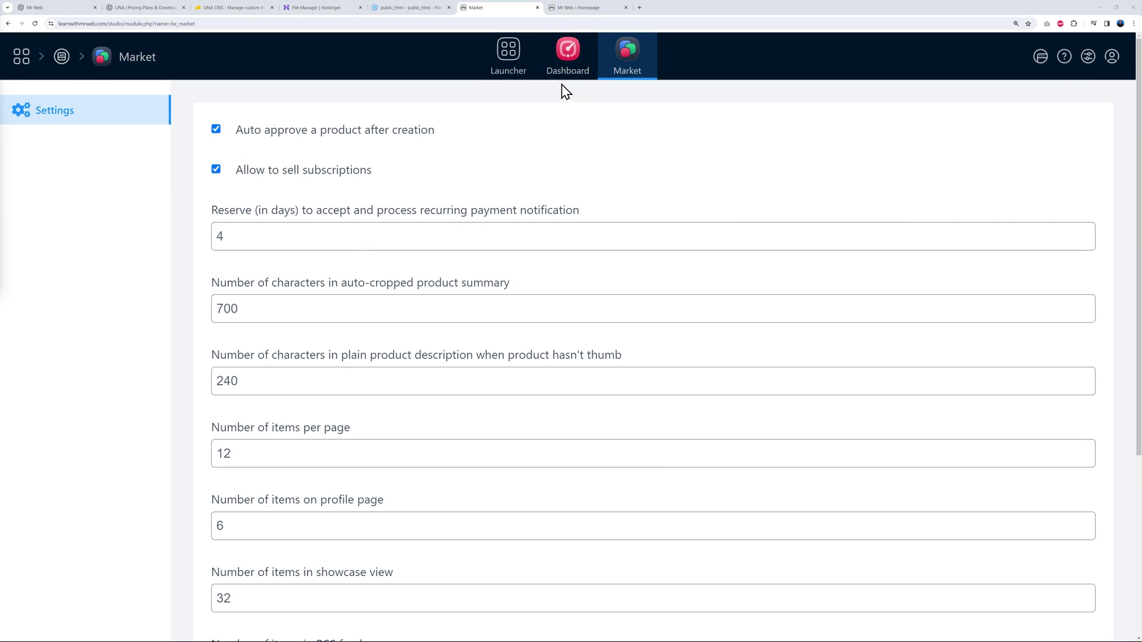
click(510, 73)
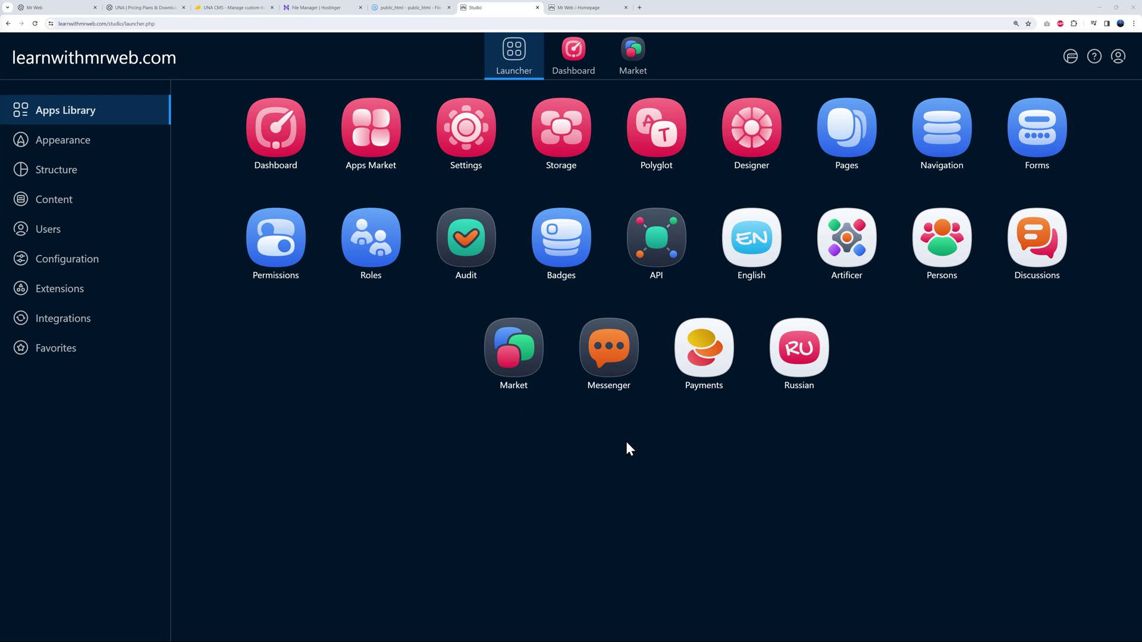
Check the main menu on the site's homepage and open the Site Navigation menu's items in Studio's Navigation builder.
click(566, 8)
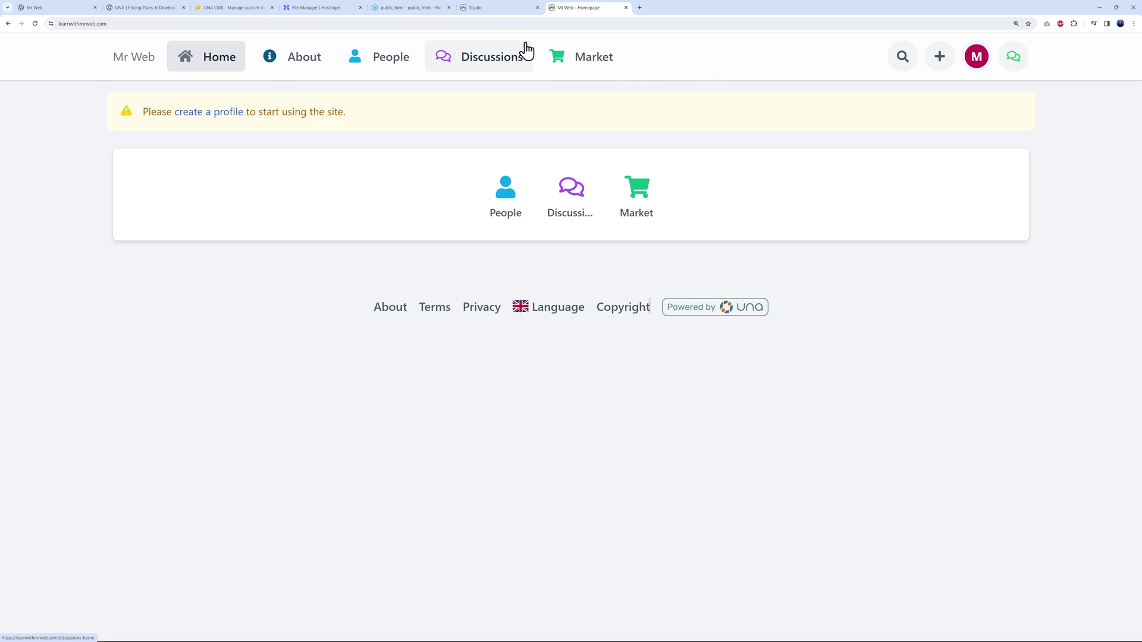
click(501, 10)
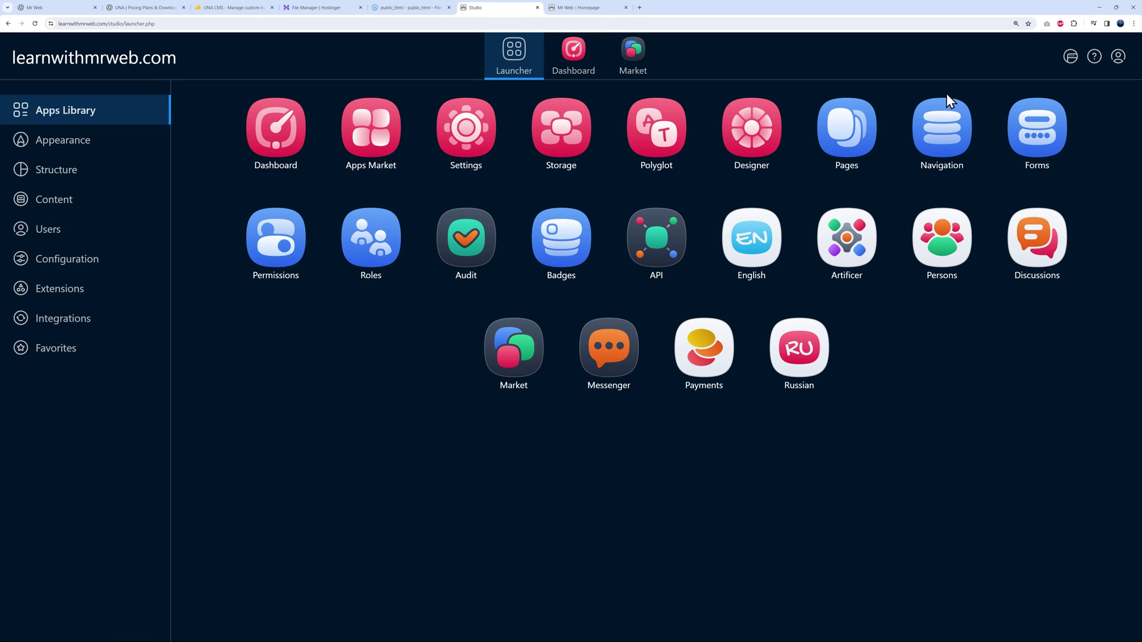
click(944, 148)
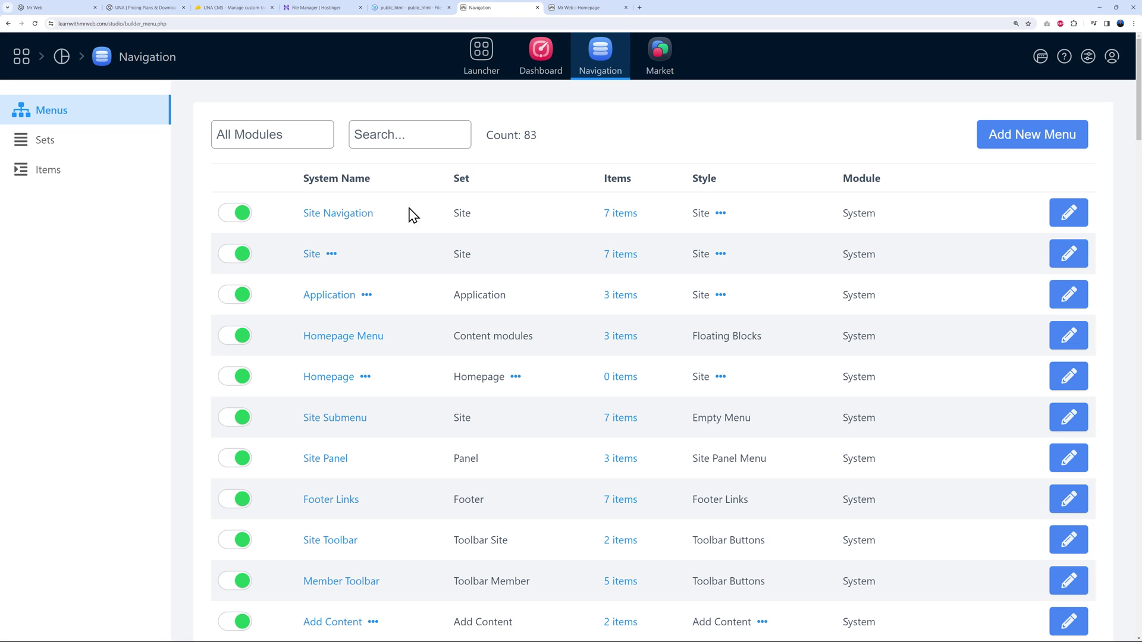
click(347, 216)
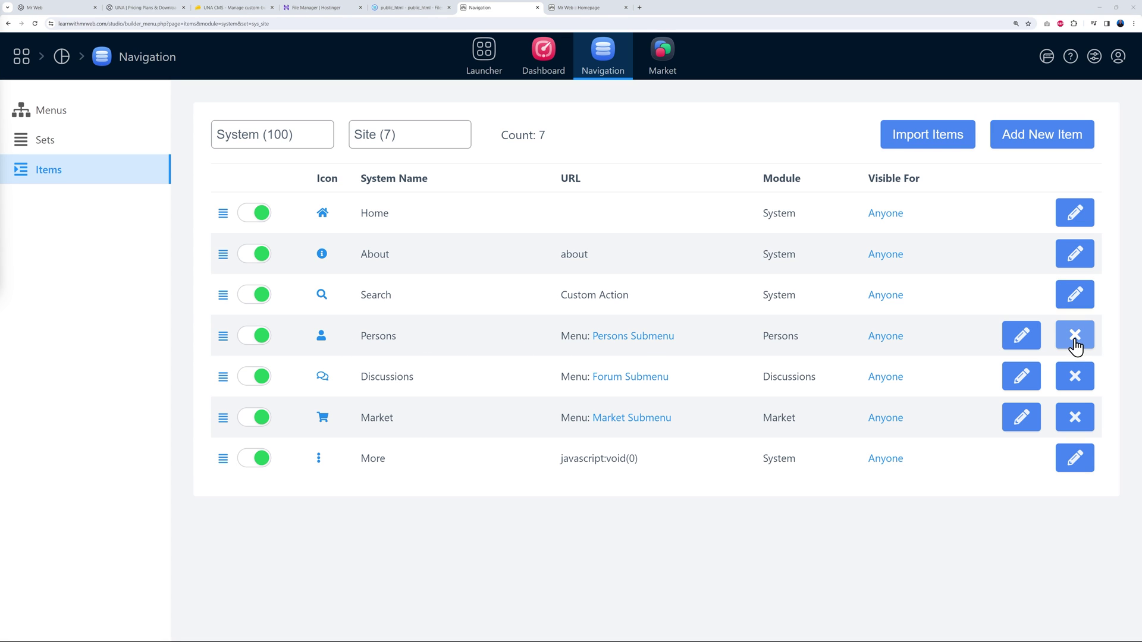
Disable the Persons, Discussions and Market items in the site menu and reload the homepage to check its menu.
click(262, 340)
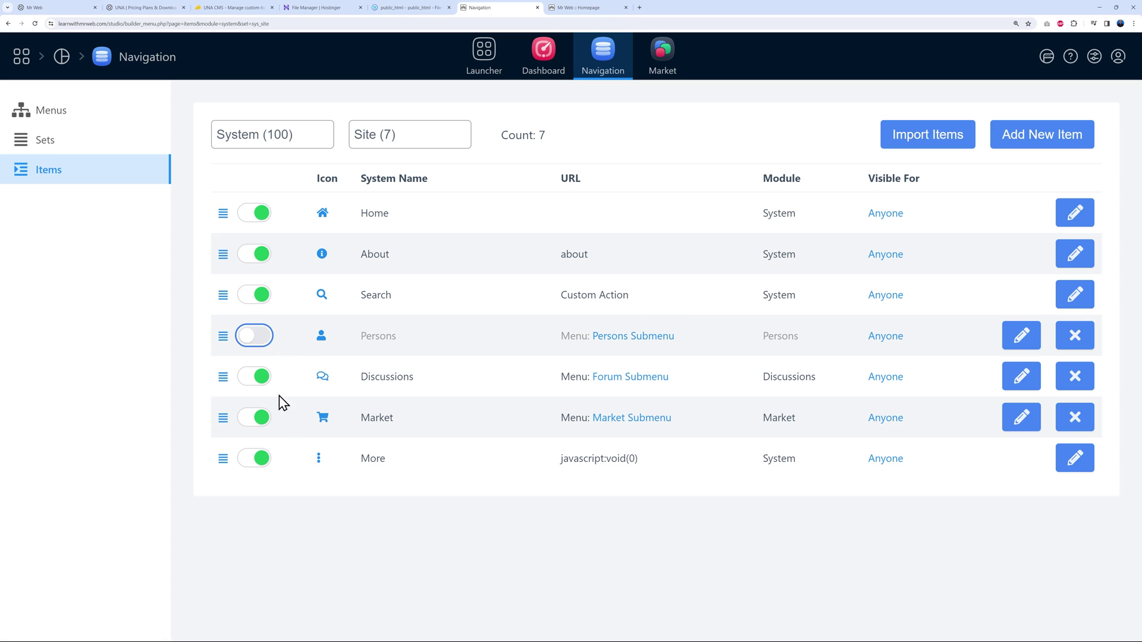
click(262, 379)
click(260, 419)
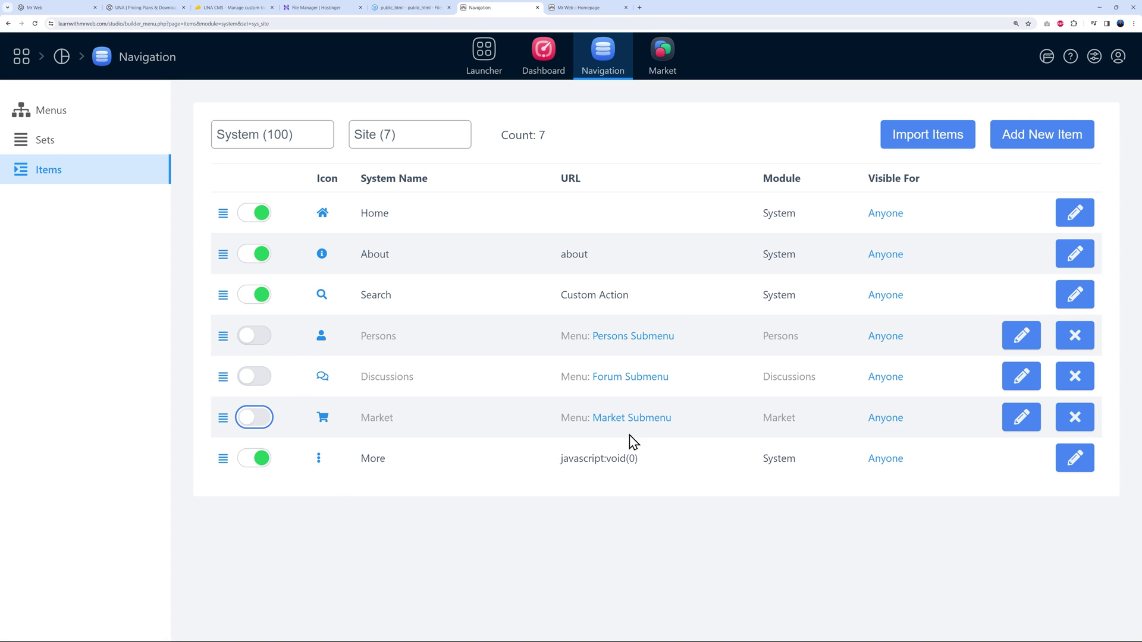
click(569, 9)
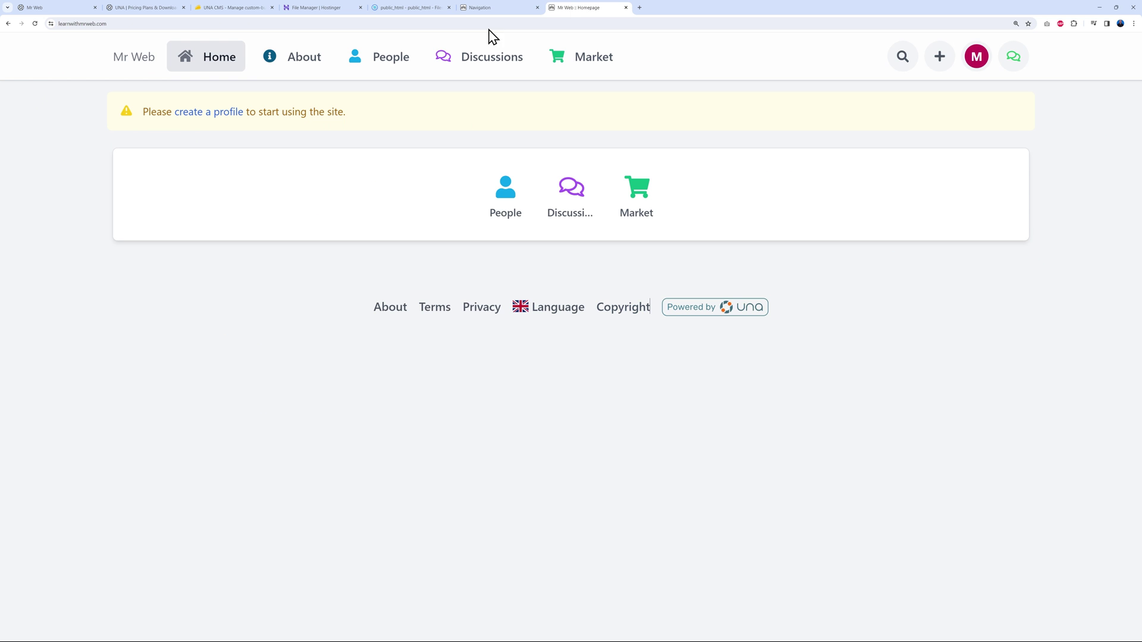
click(35, 24)
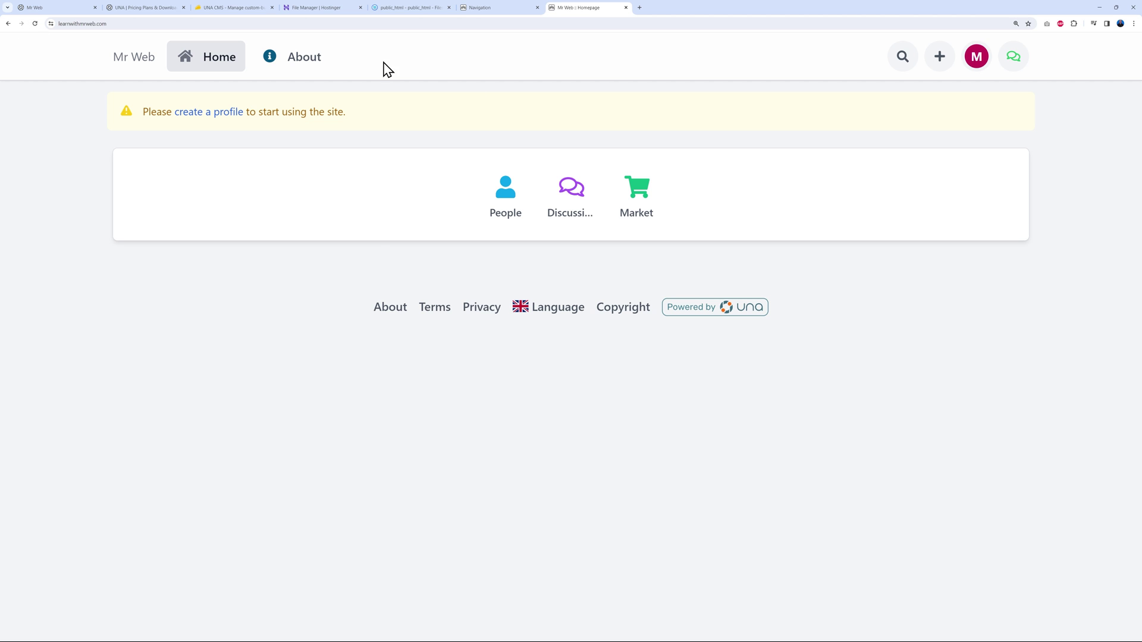
Re-enable the Market, Discussions and Persons items in the site menu and reload the homepage.
click(488, 10)
click(259, 418)
click(256, 380)
click(256, 336)
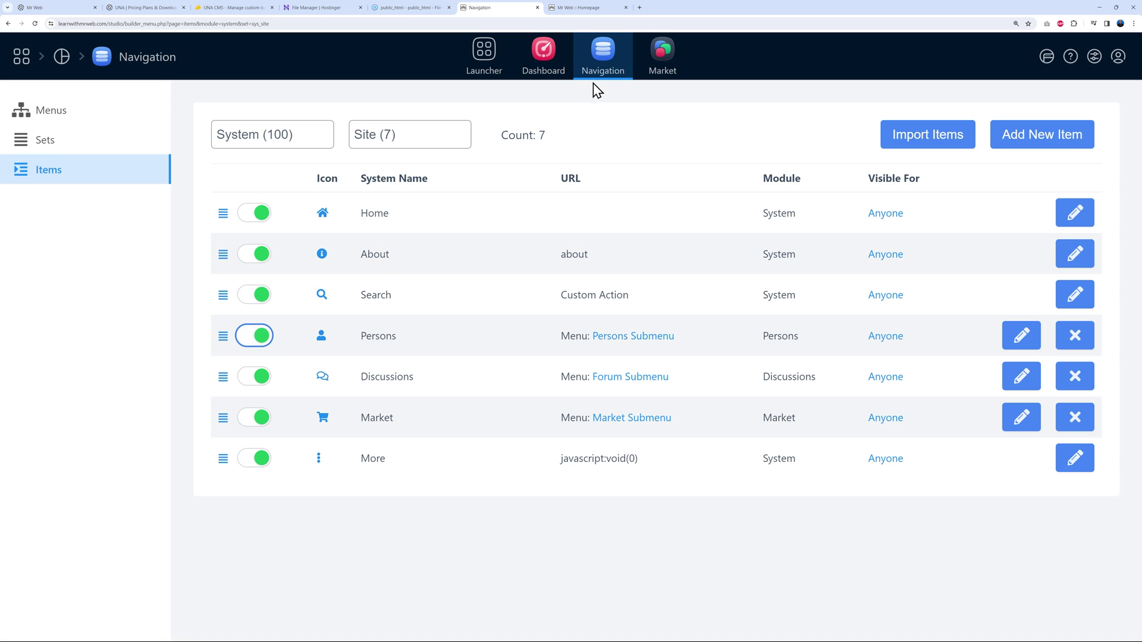
click(586, 10)
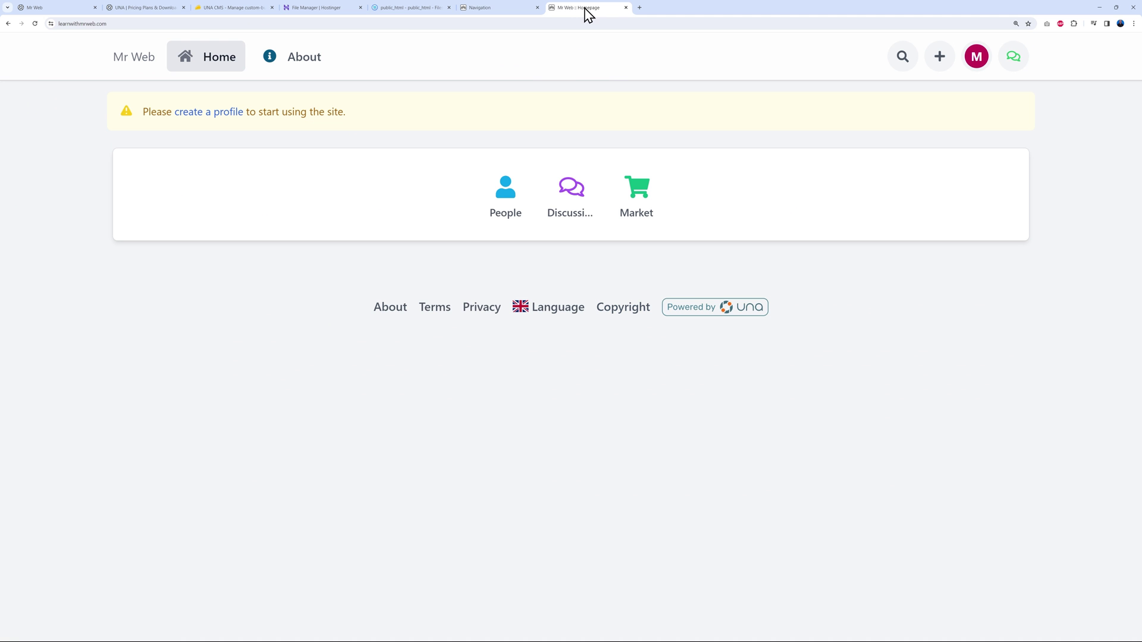
click(35, 25)
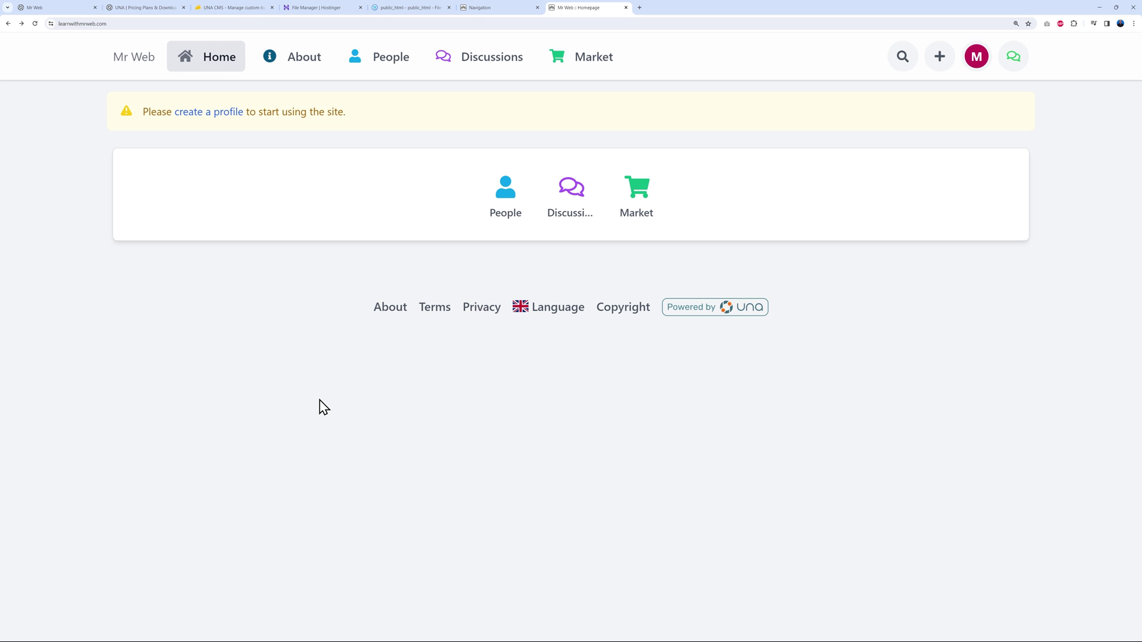
Return to the Studio launcher, open the Pages builder and load the system Dashboard page.
click(483, 8)
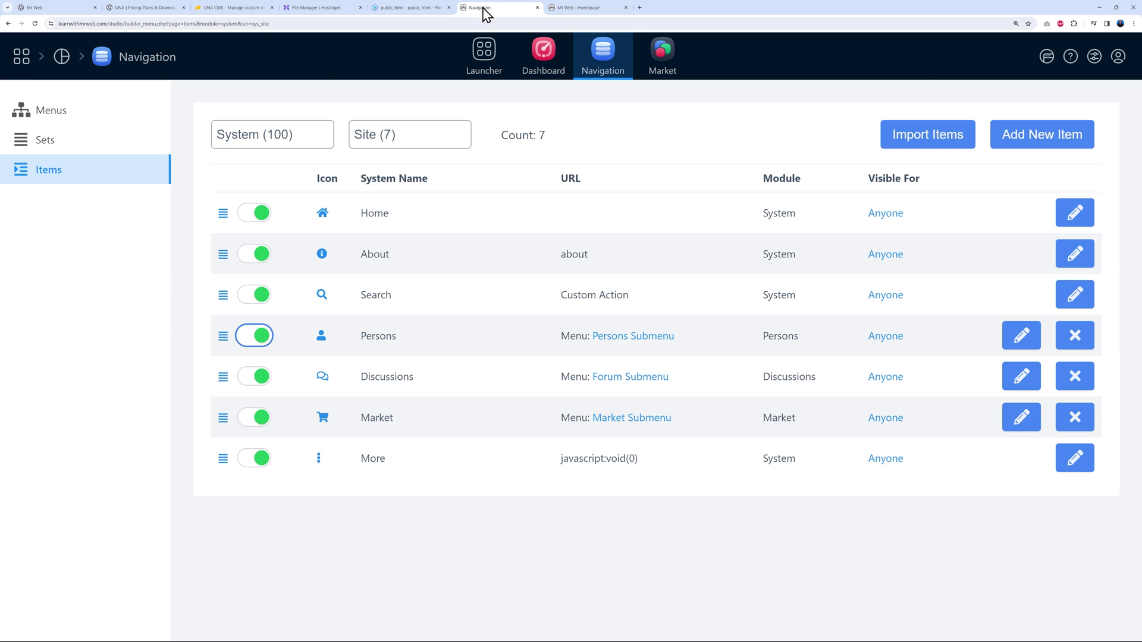
click(475, 66)
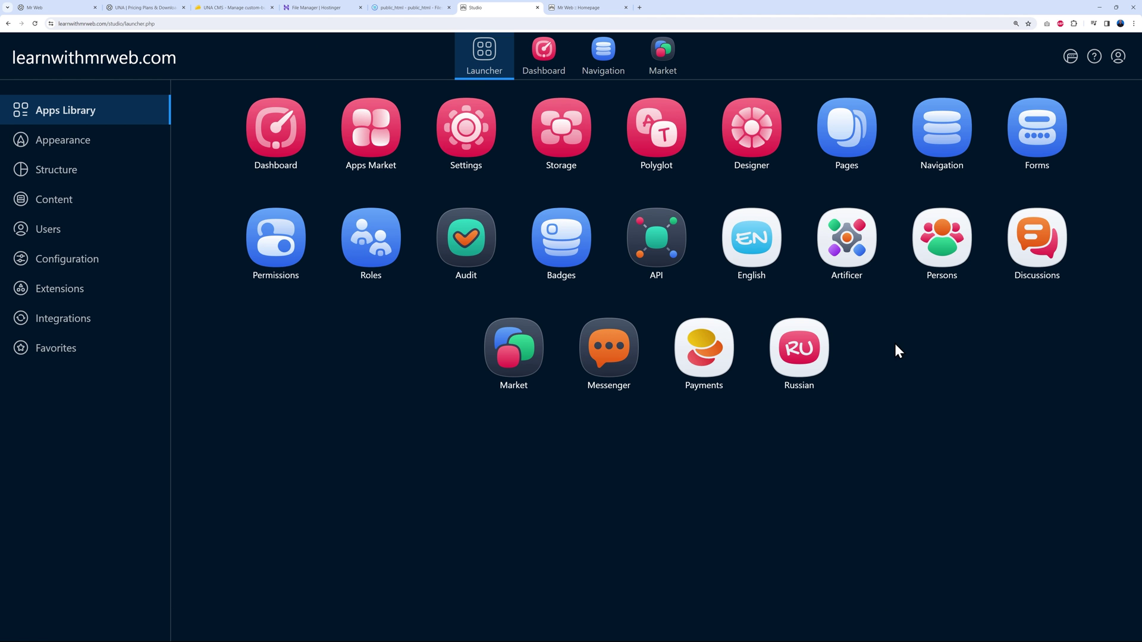
click(845, 143)
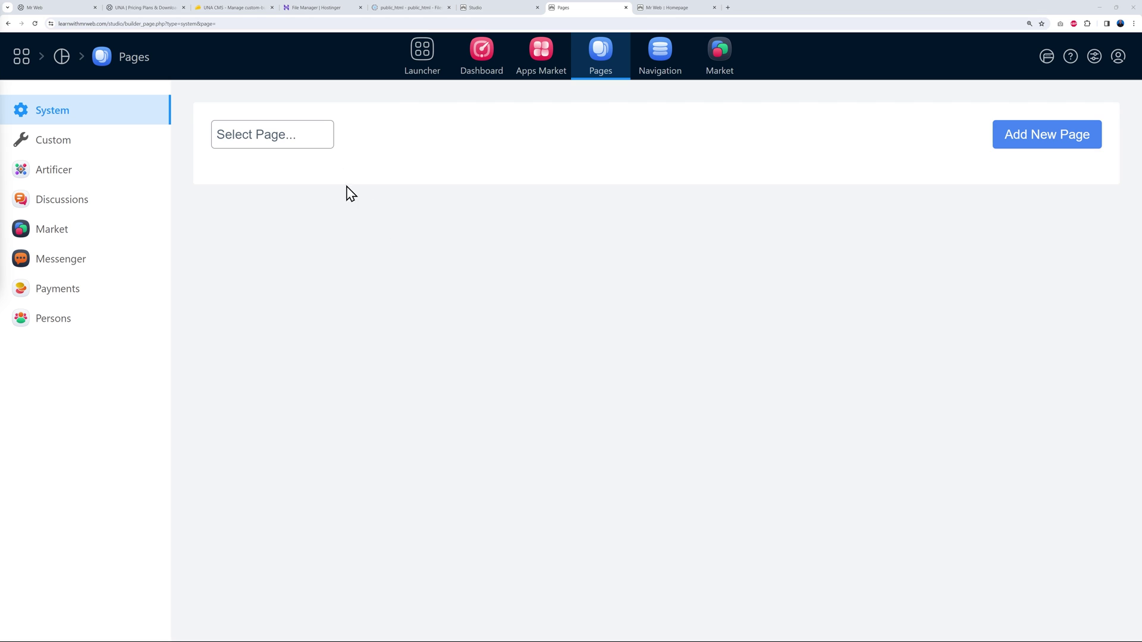
click(284, 137)
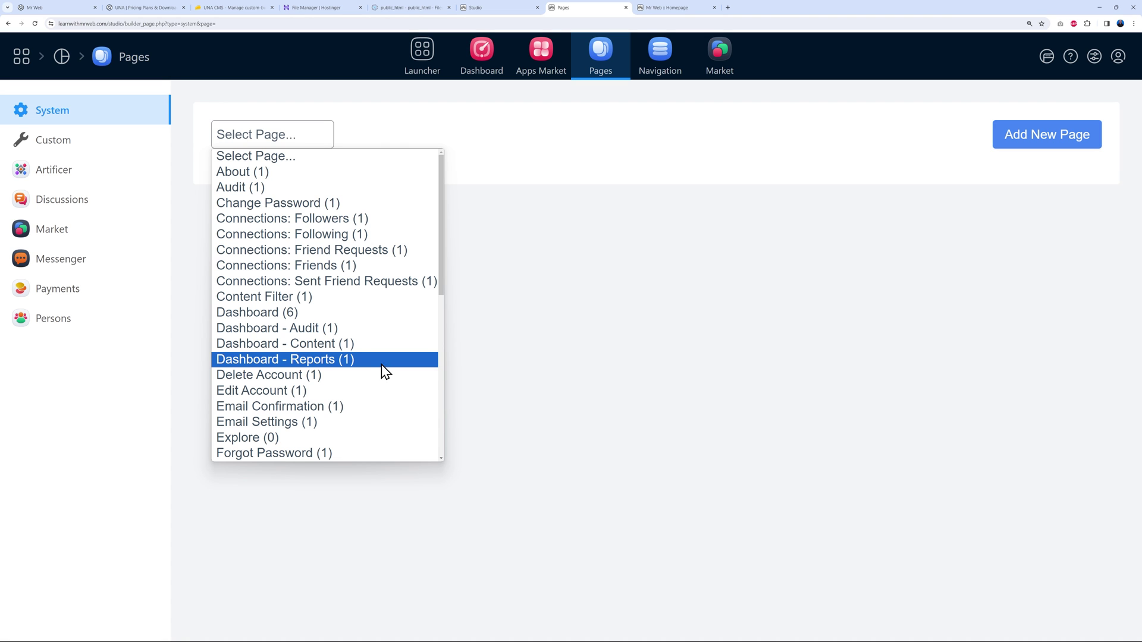
scroll(385, 371, down, 5)
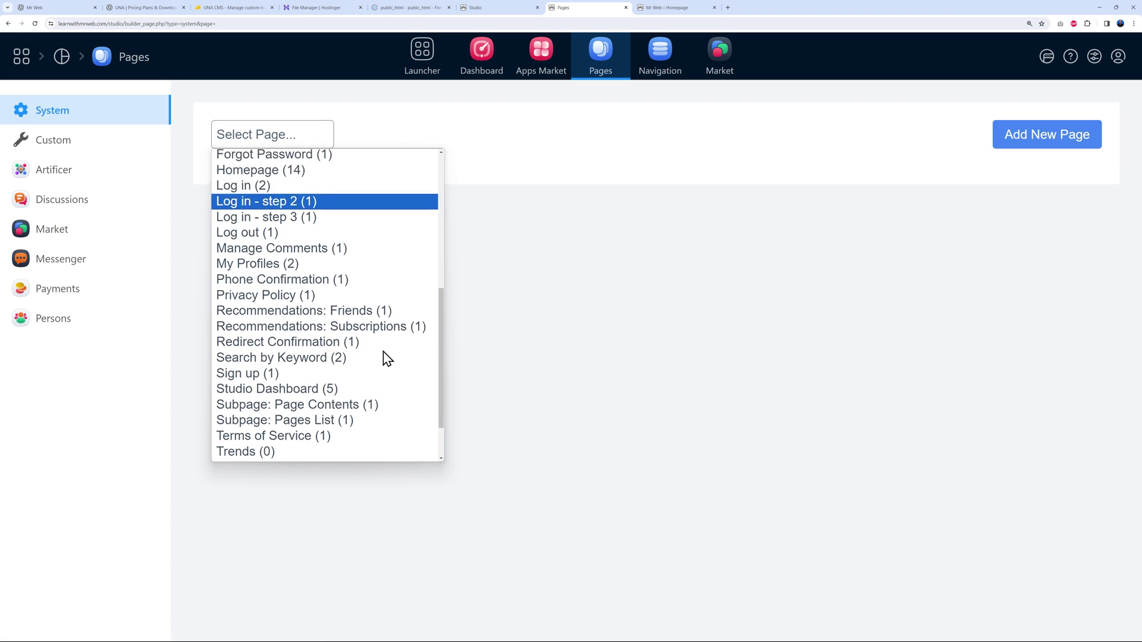
scroll(385, 358, down, 1)
scroll(386, 359, up, 8)
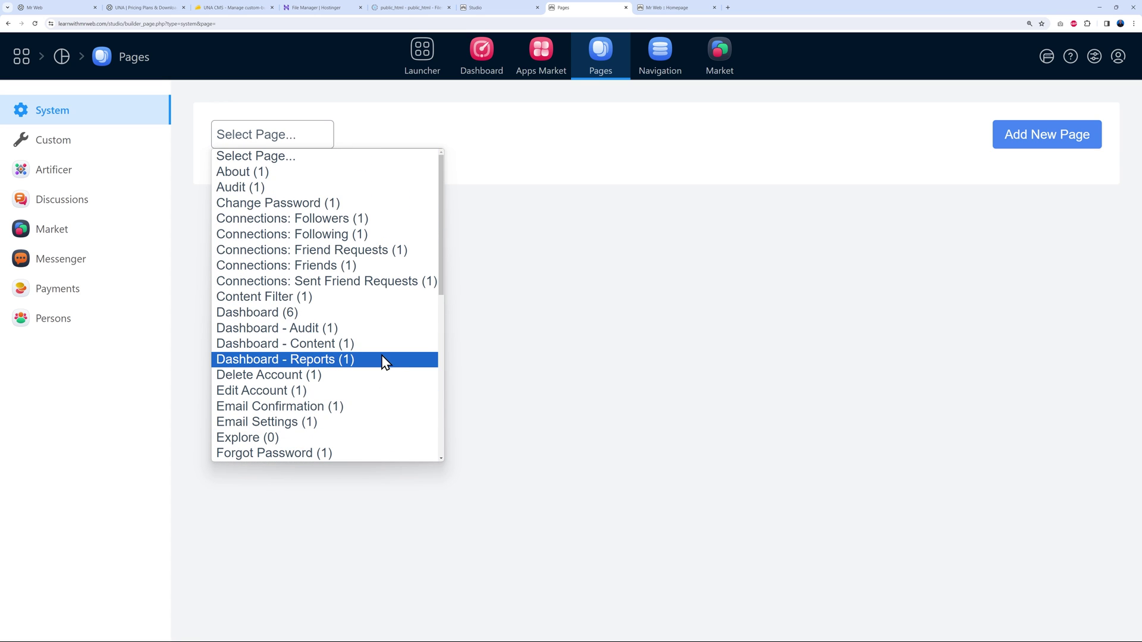
click(274, 316)
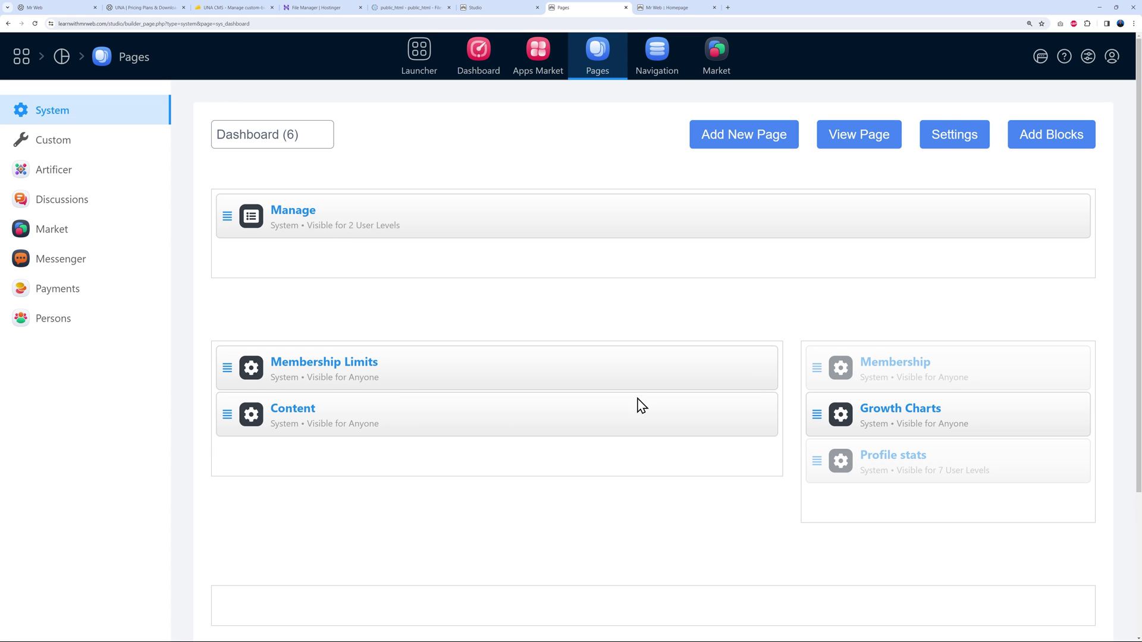
Open the Dashboard page's Manage block, review its layout, device visibility, user levels and menu settings, and save it.
click(306, 223)
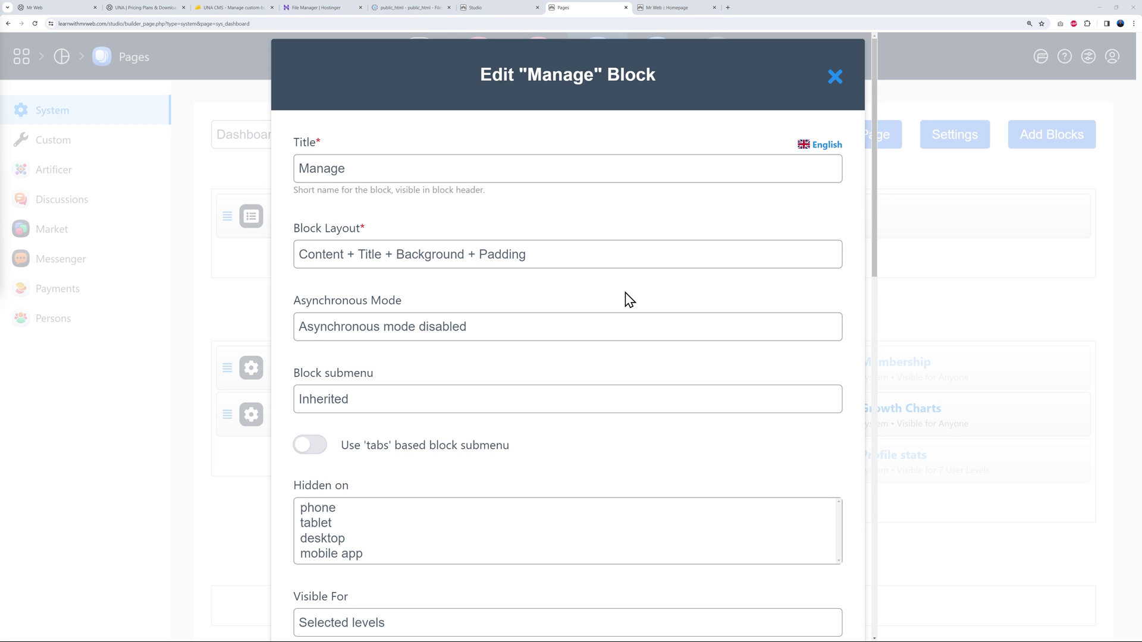
click(553, 259)
click(560, 249)
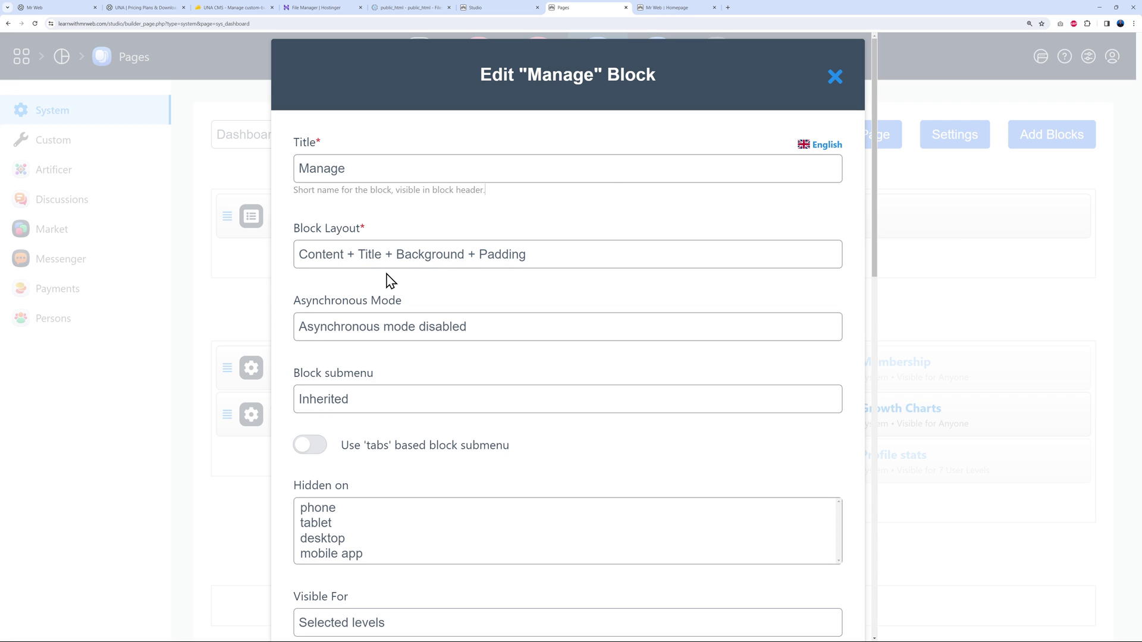
scroll(610, 312, down, 2)
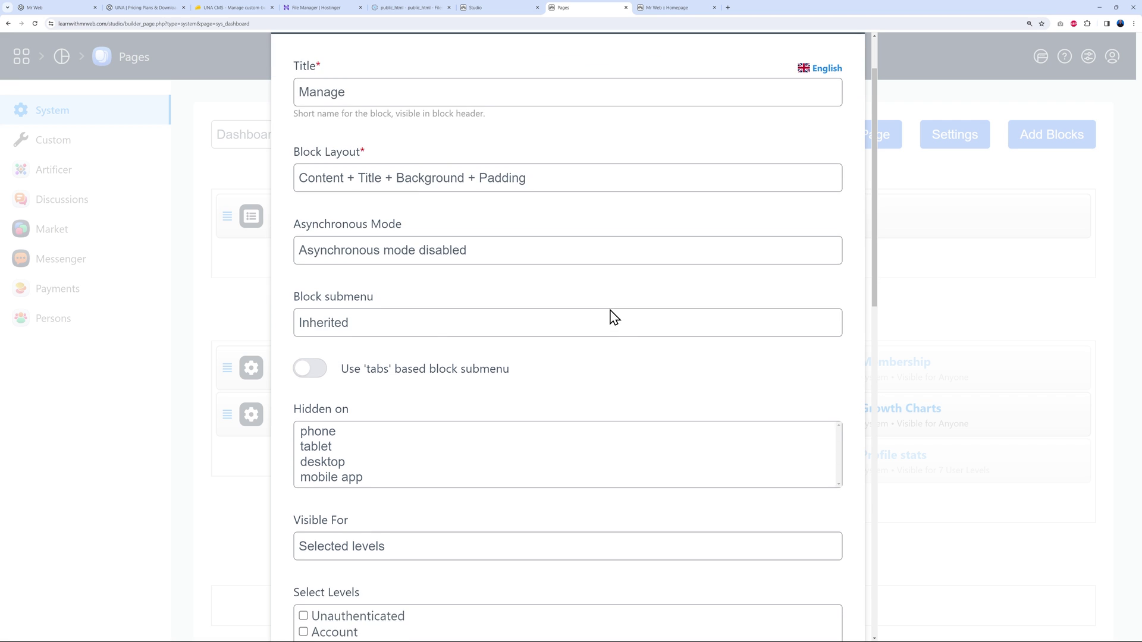
scroll(631, 286, down, 1)
scroll(631, 286, down, 1)
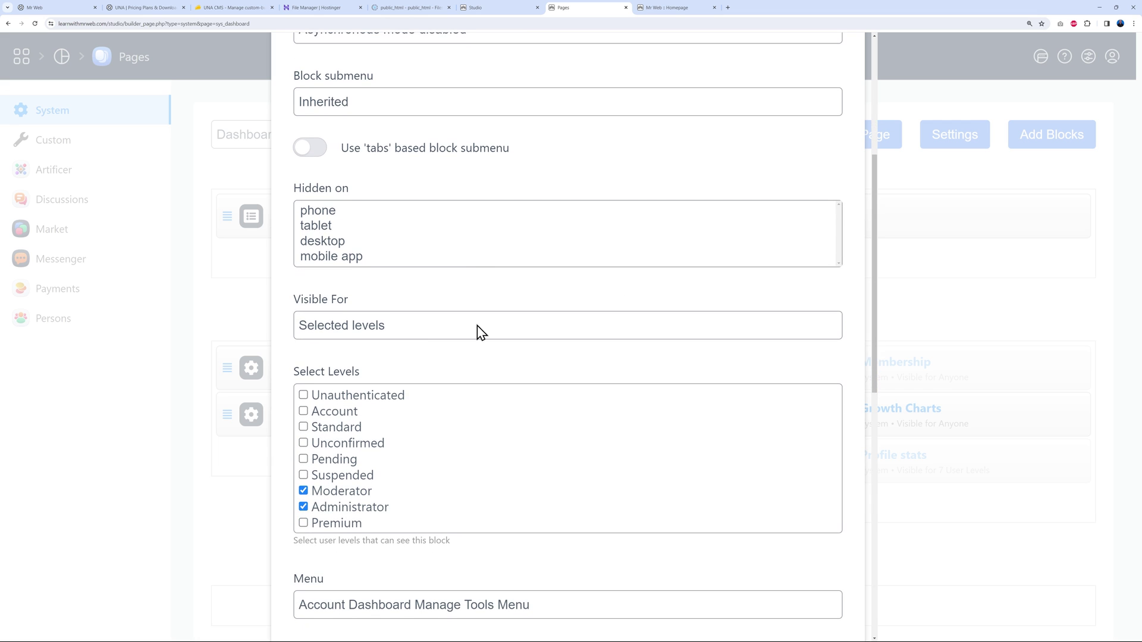
scroll(491, 302, down, 2)
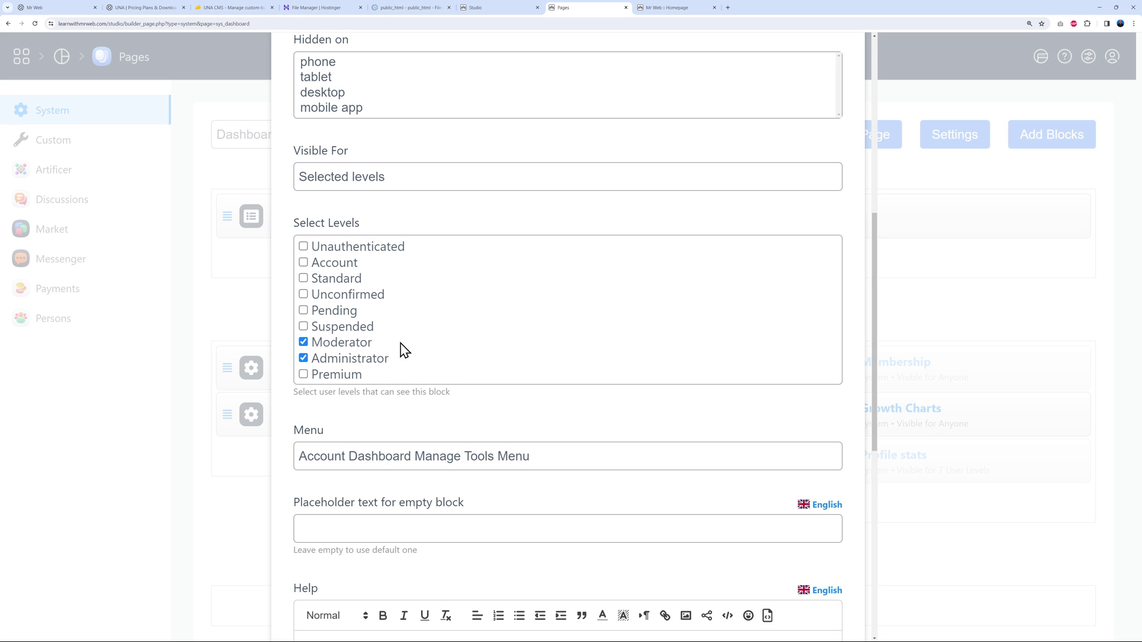
scroll(675, 387, down, 6)
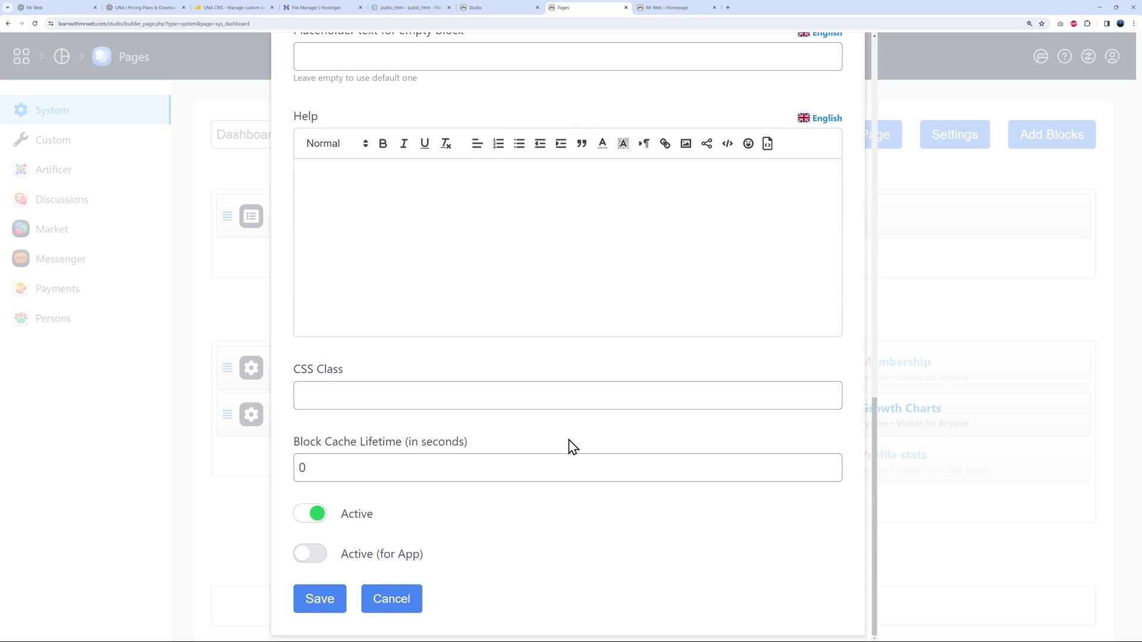
click(304, 606)
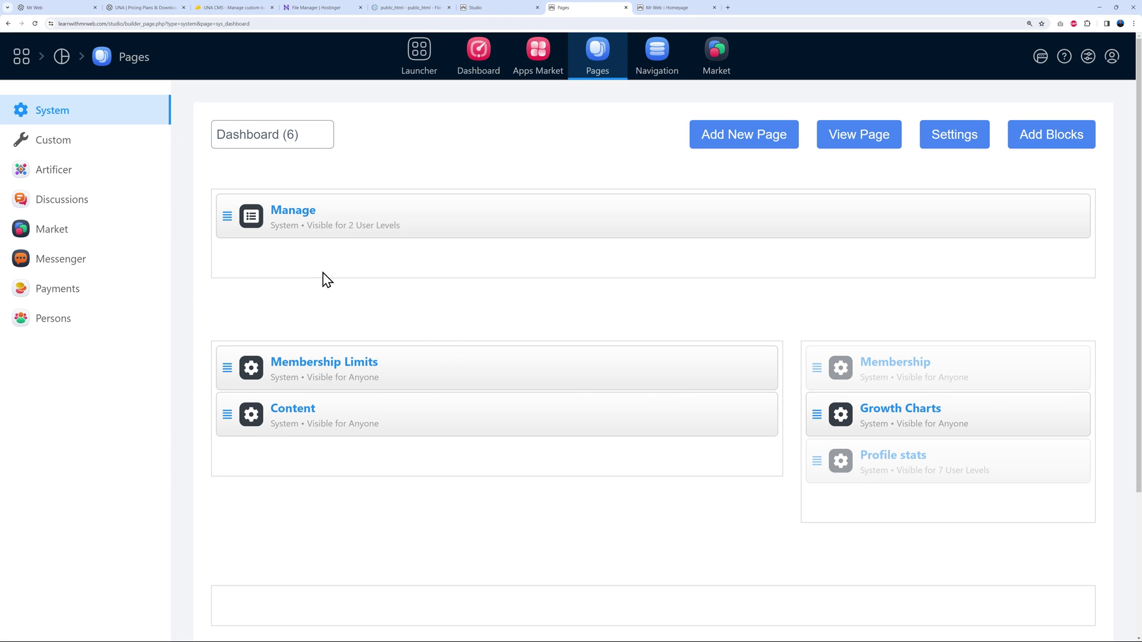
Open the block picker for the Dashboard page and look through the Skeletons and System blocks.
click(1043, 145)
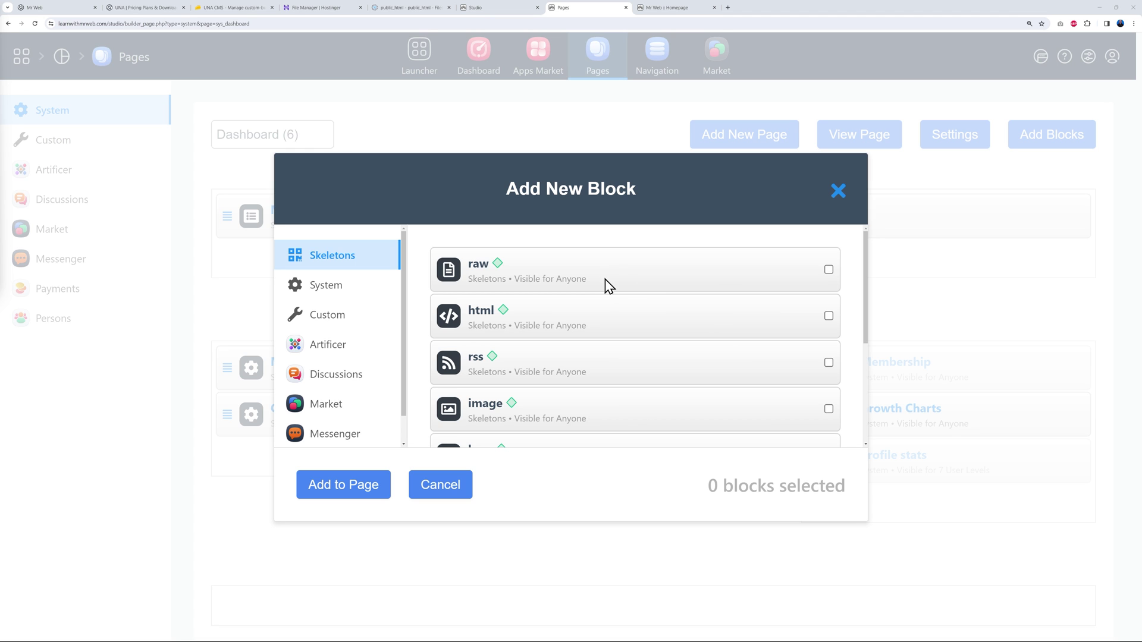
drag(865, 331, 866, 434)
click(322, 297)
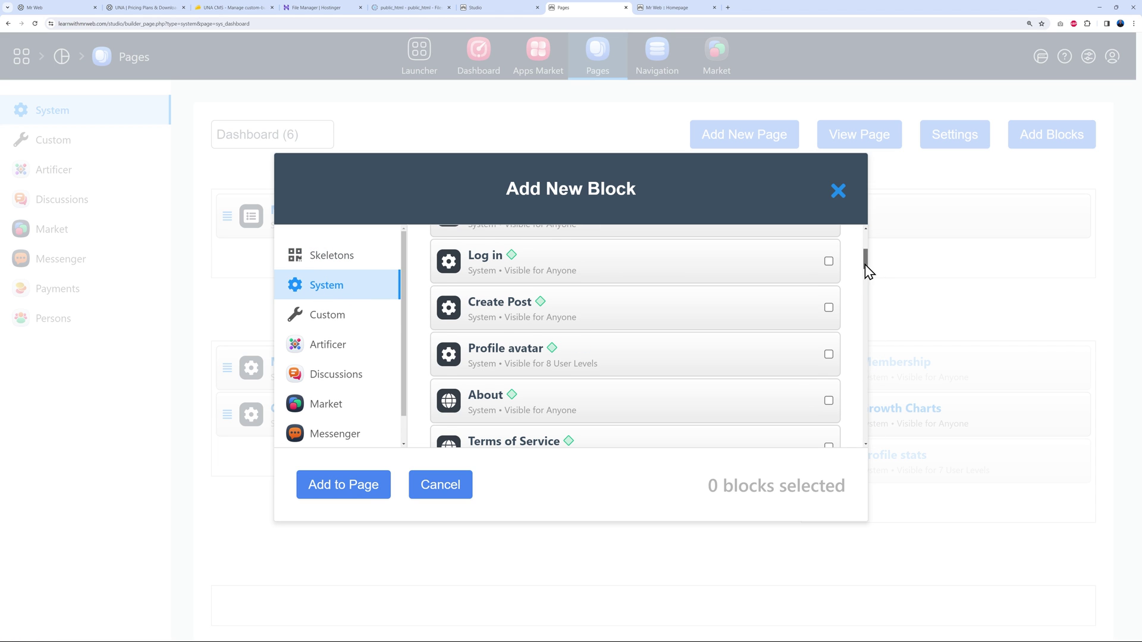
drag(864, 265, 866, 247)
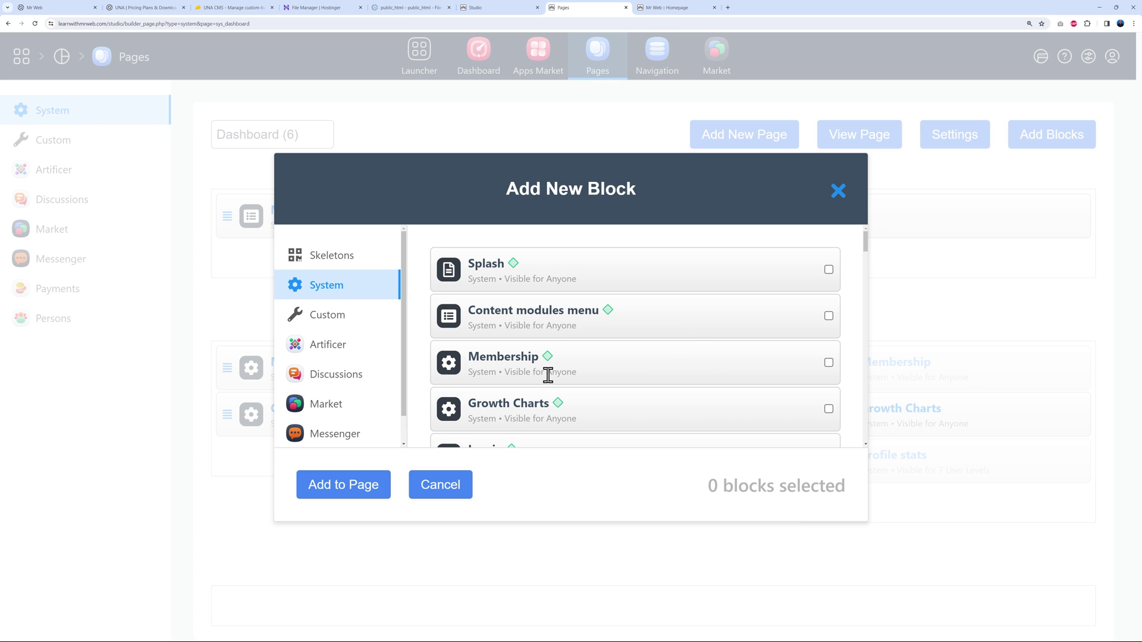
scroll(707, 366, down, 2)
scroll(645, 340, down, 7)
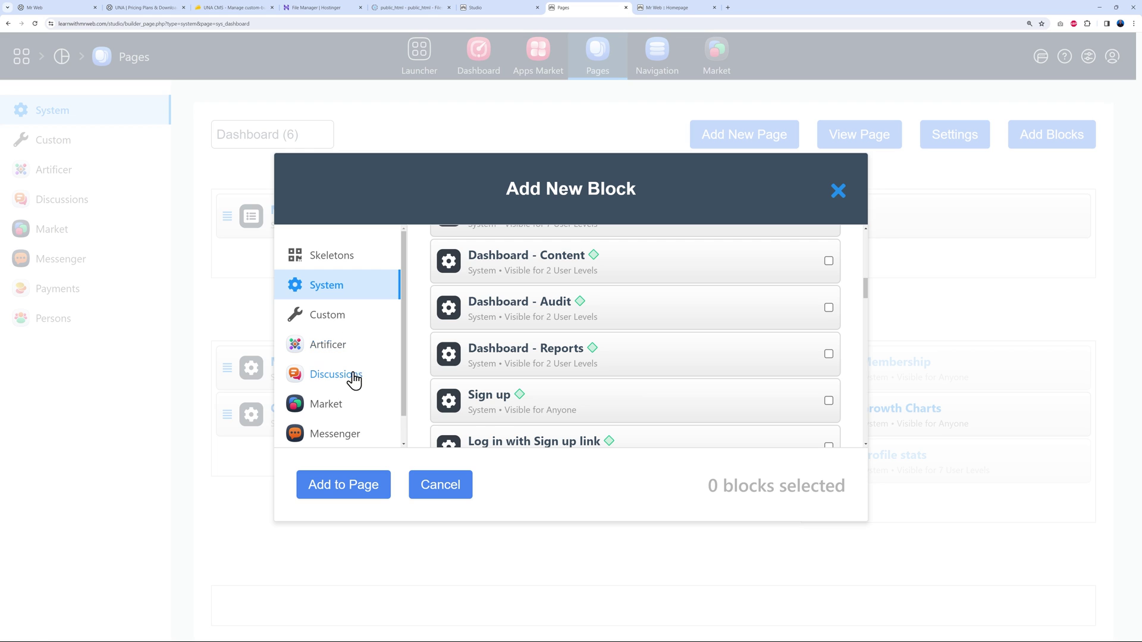
scroll(372, 401, down, 1)
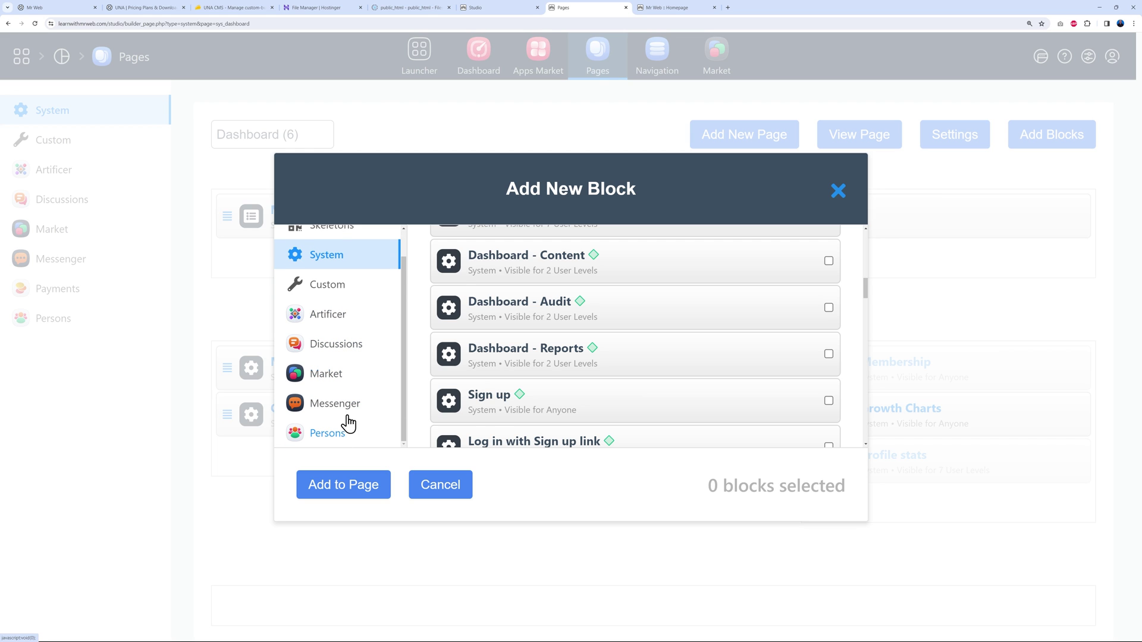
Browse the Market, Messenger and Persons blocks available for the Dashboard page and close the picker without adding any.
click(347, 377)
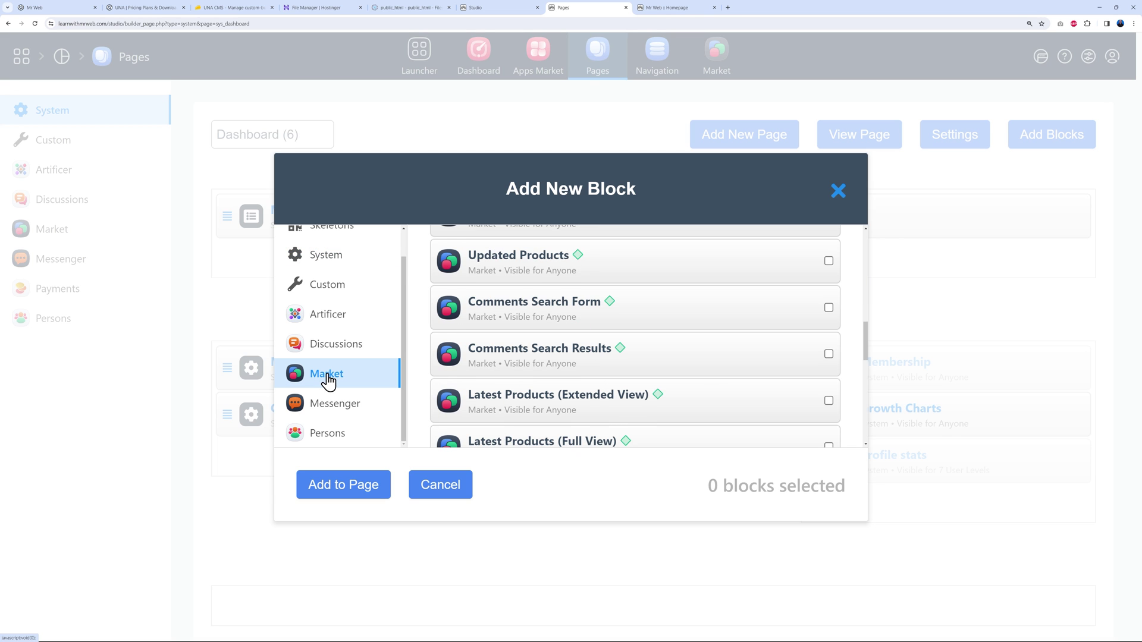
drag(868, 346, 867, 247)
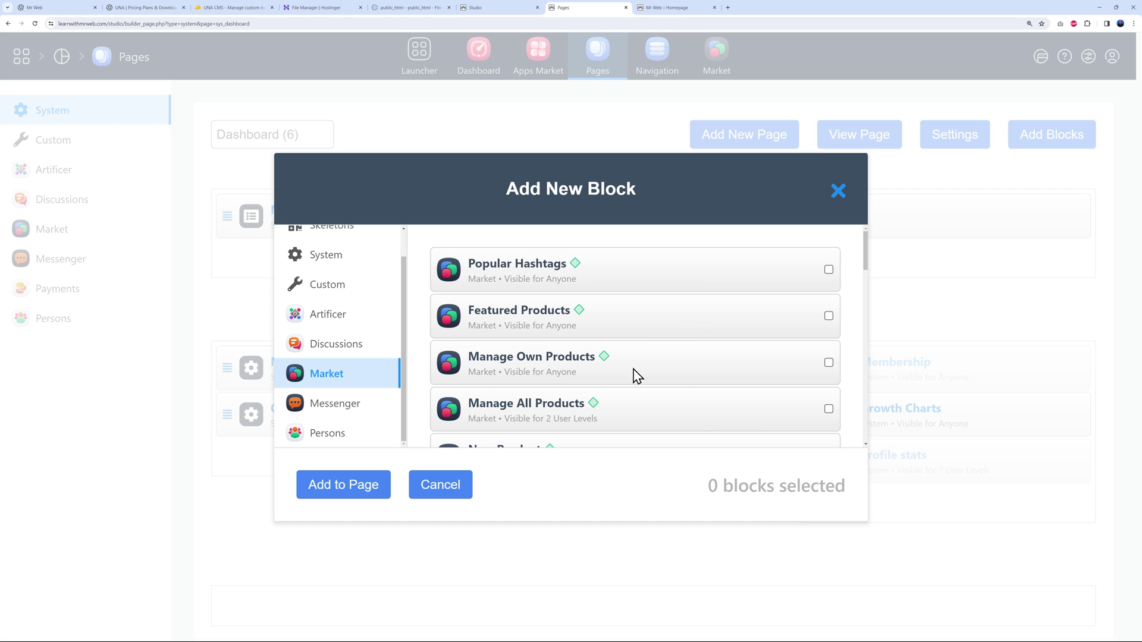
scroll(680, 372, down, 1)
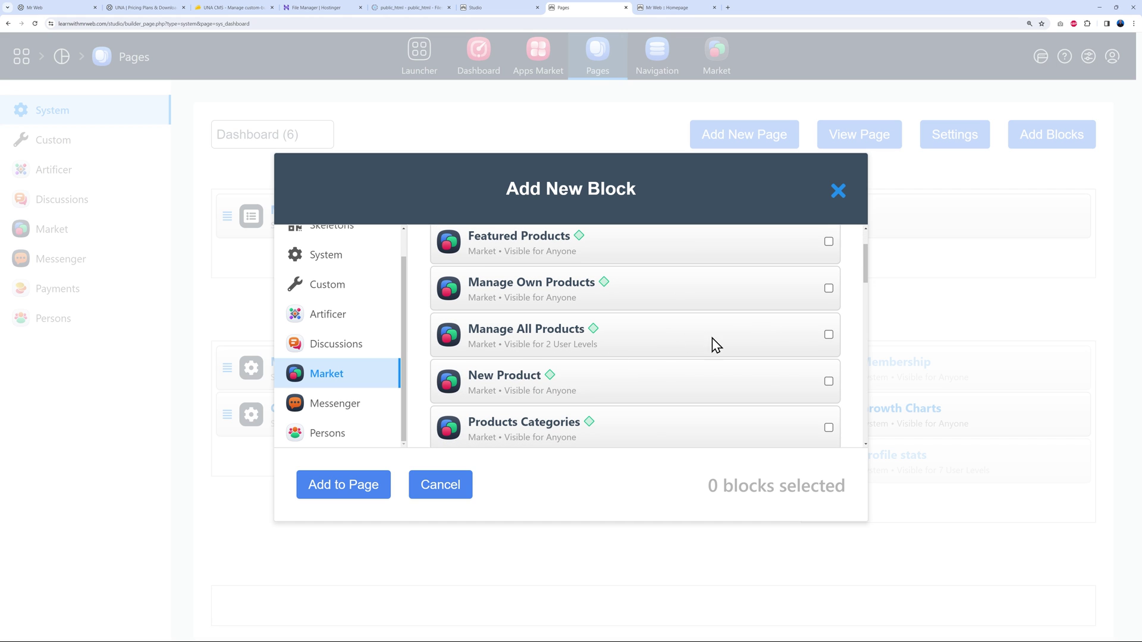
scroll(654, 354, down, 1)
scroll(651, 357, down, 1)
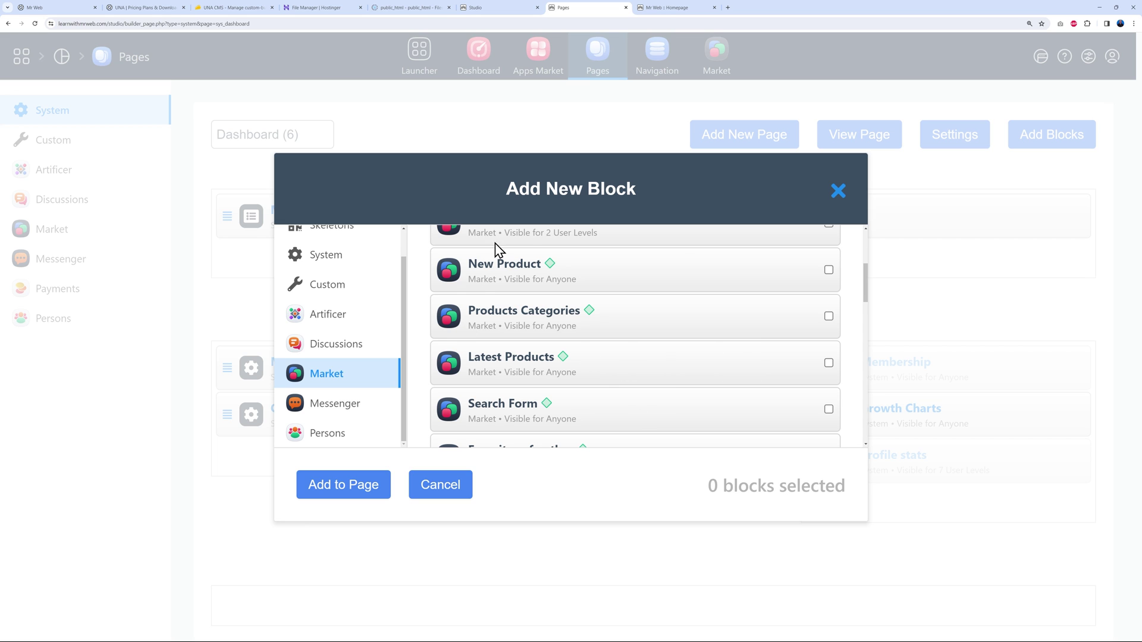
click(354, 414)
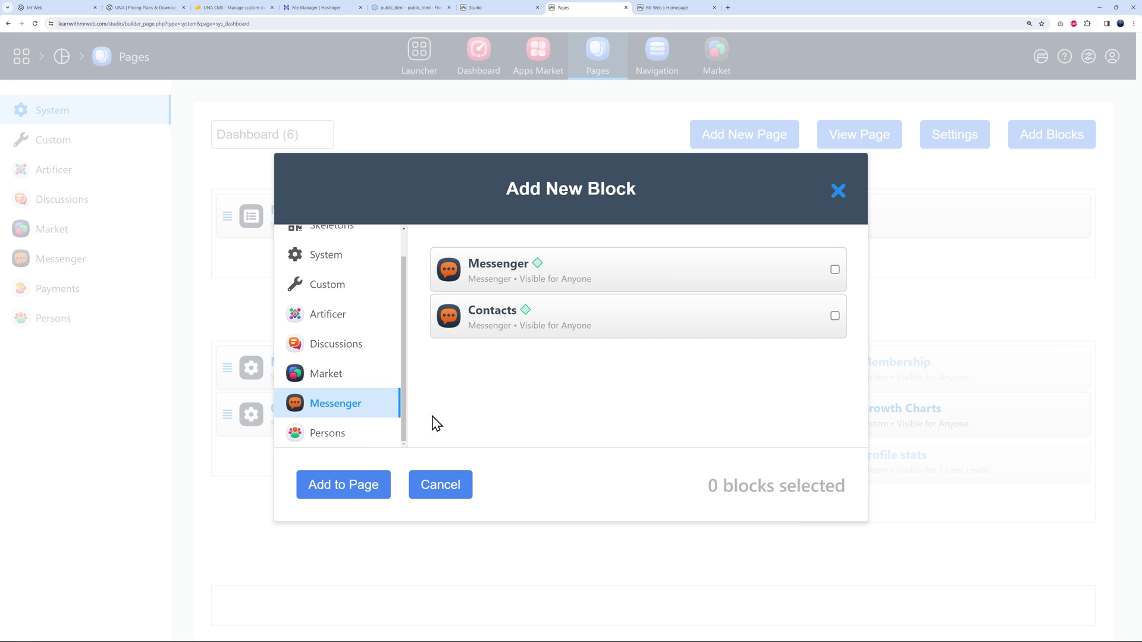
click(338, 443)
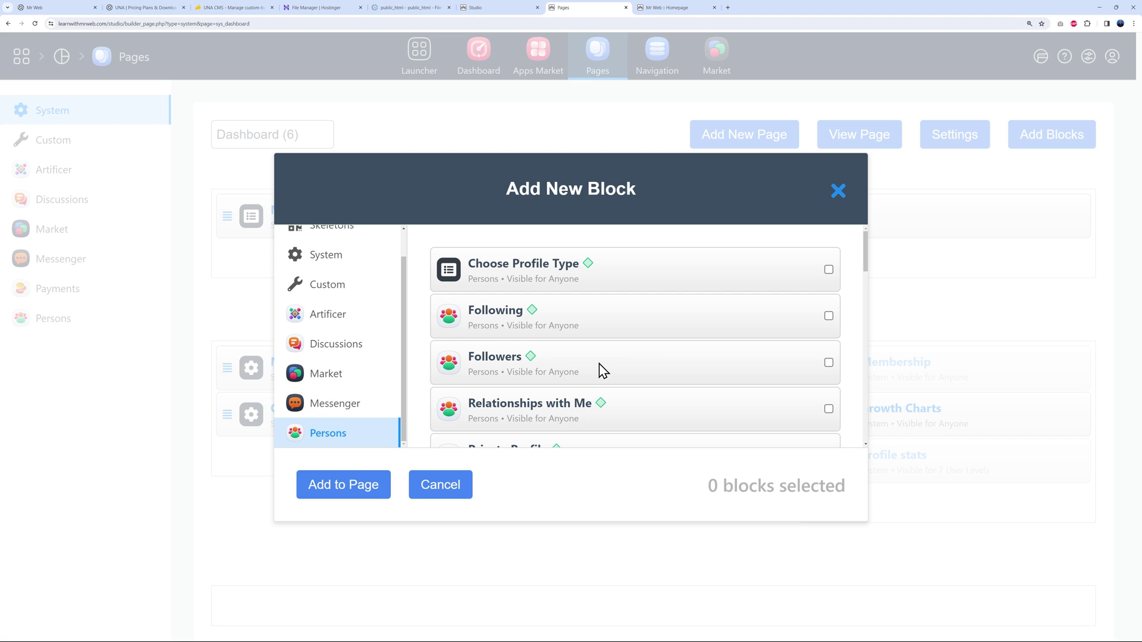
click(838, 190)
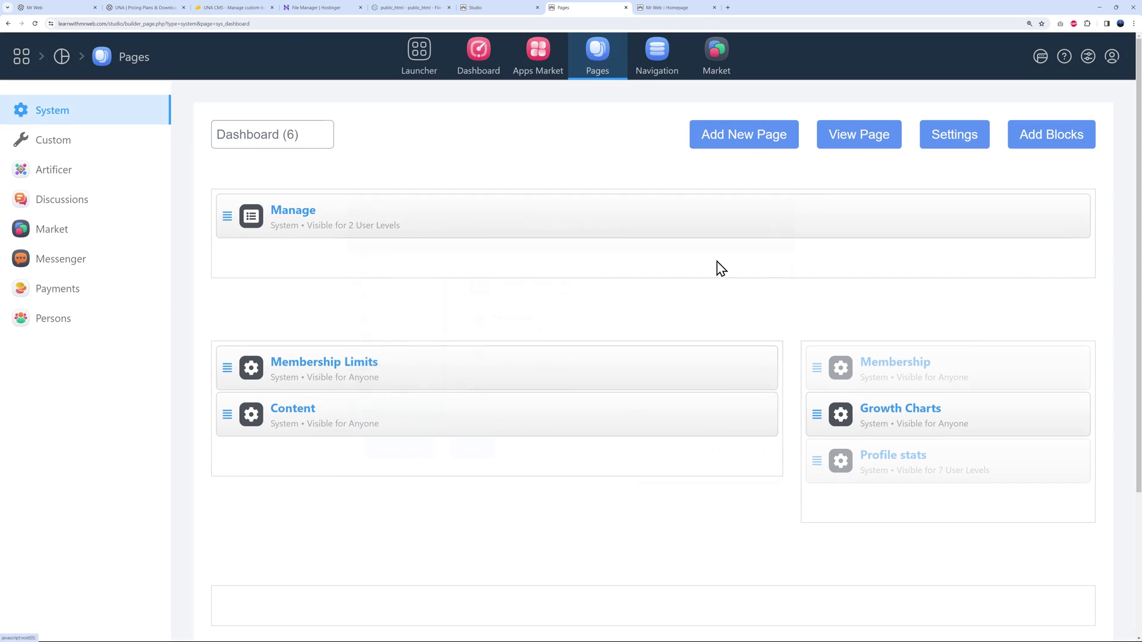
View the live Dashboard page and compare its content with the block layout in the Pages builder.
click(862, 144)
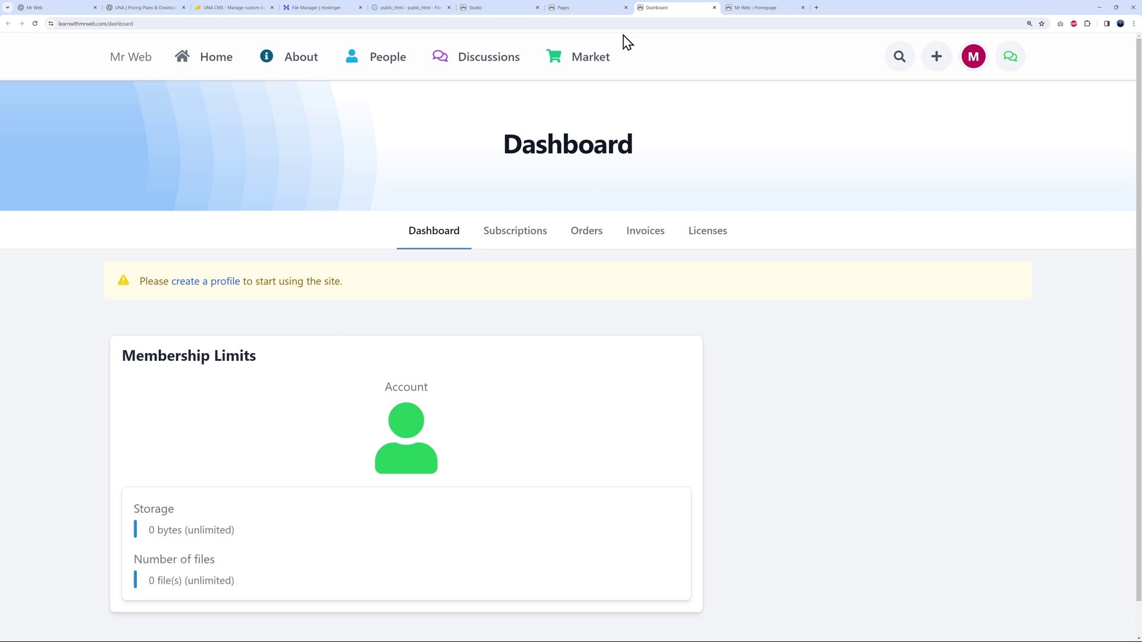
click(586, 7)
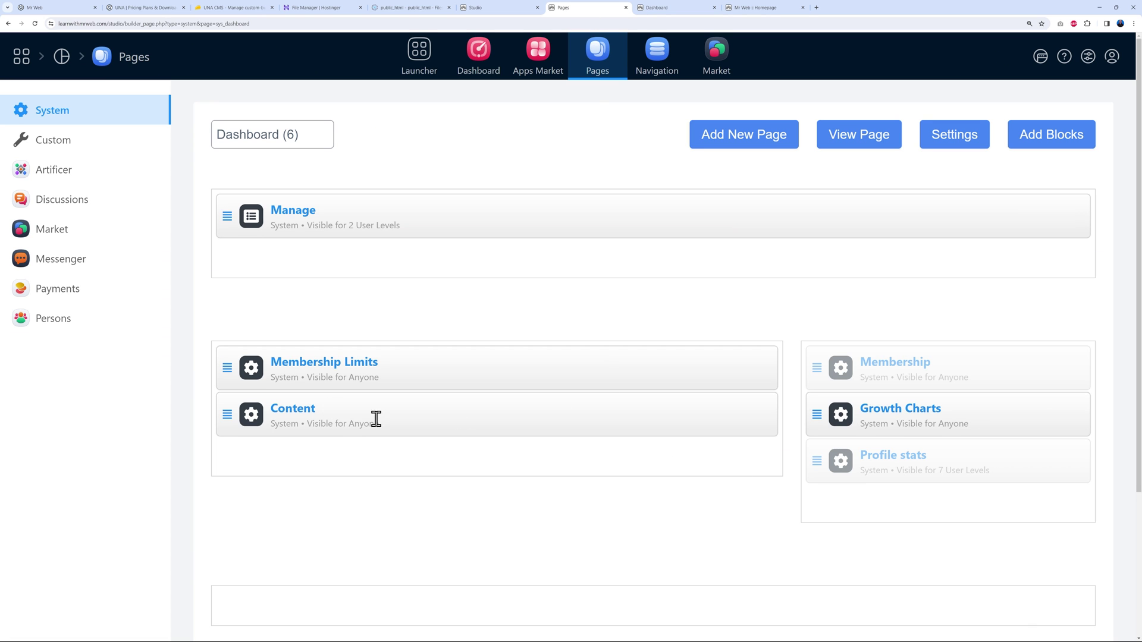
click(669, 8)
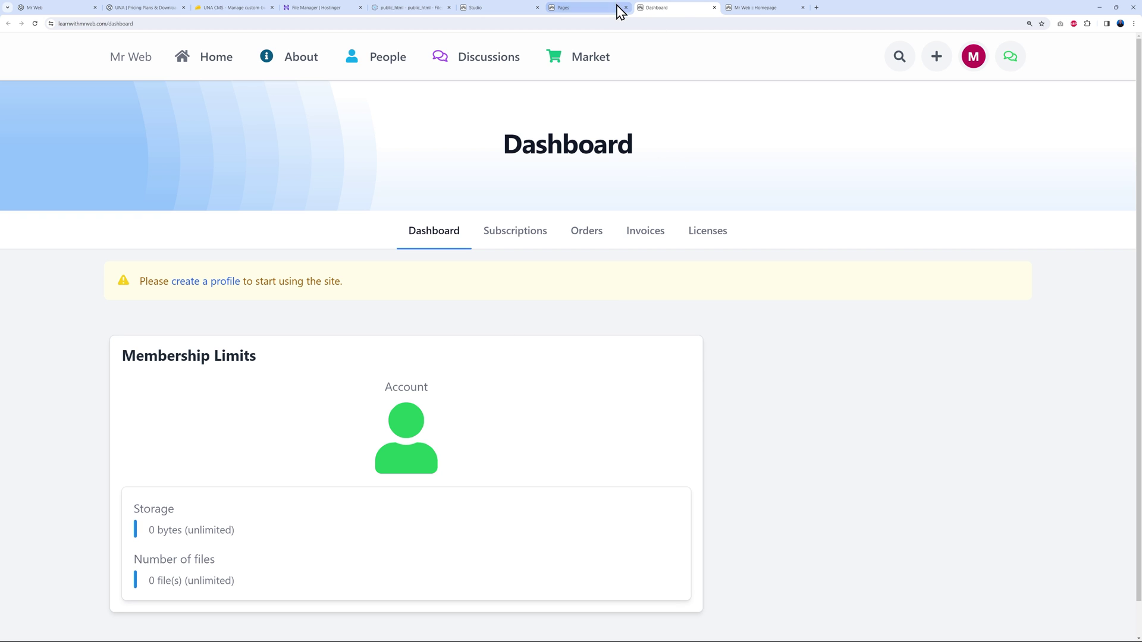
click(582, 9)
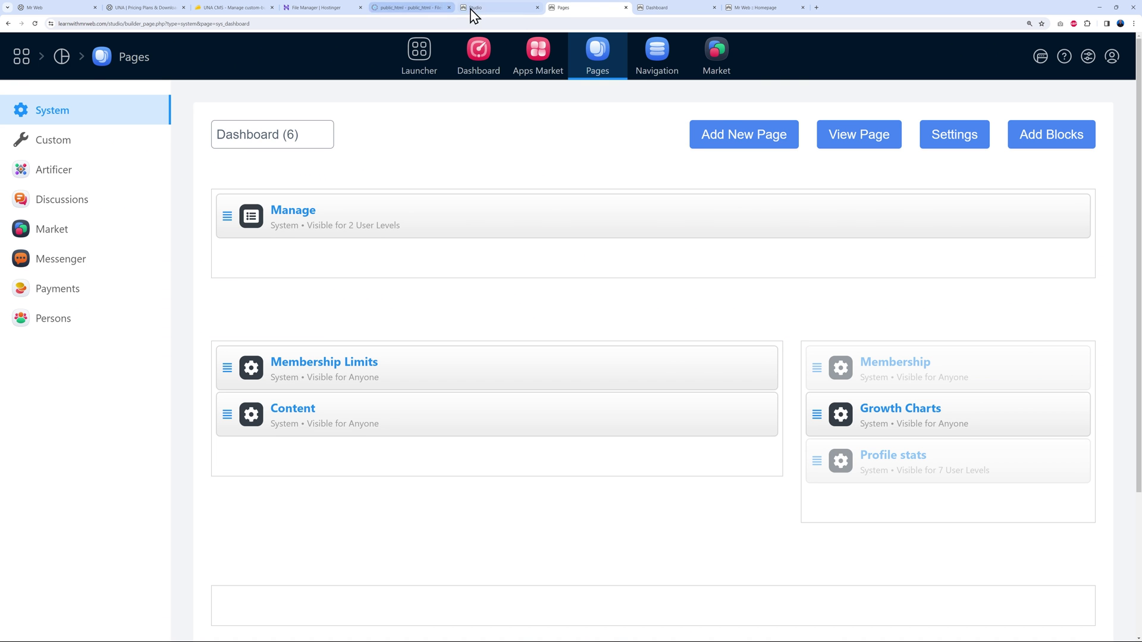
Download and install the featured Groups and Timeline apps from the Apps Market and review the downloaded modules.
click(479, 8)
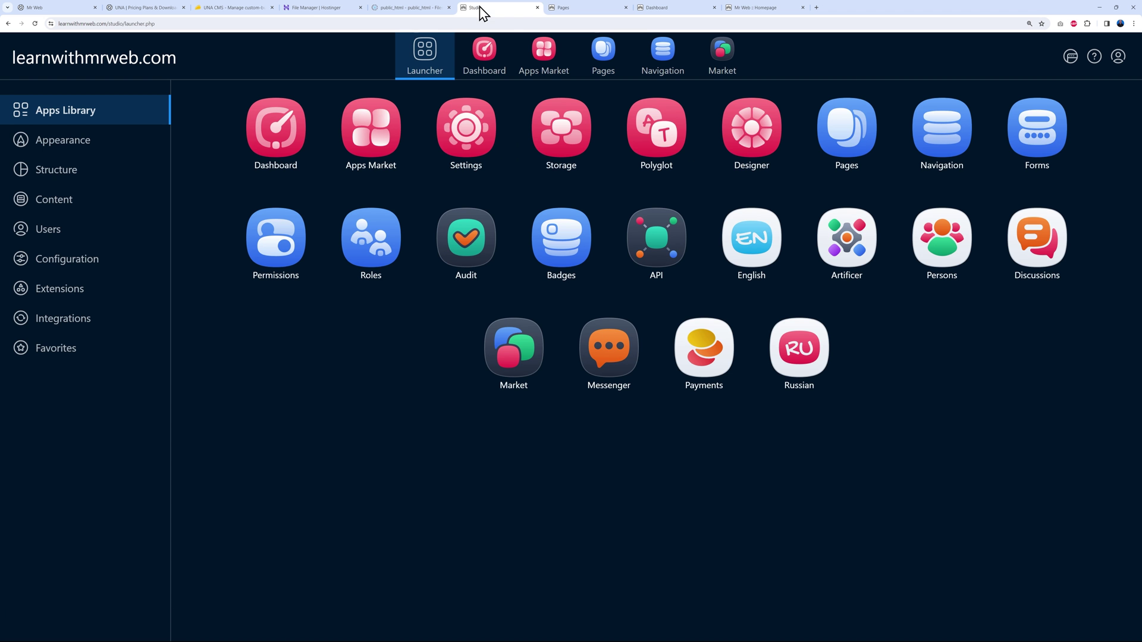
click(541, 70)
click(65, 182)
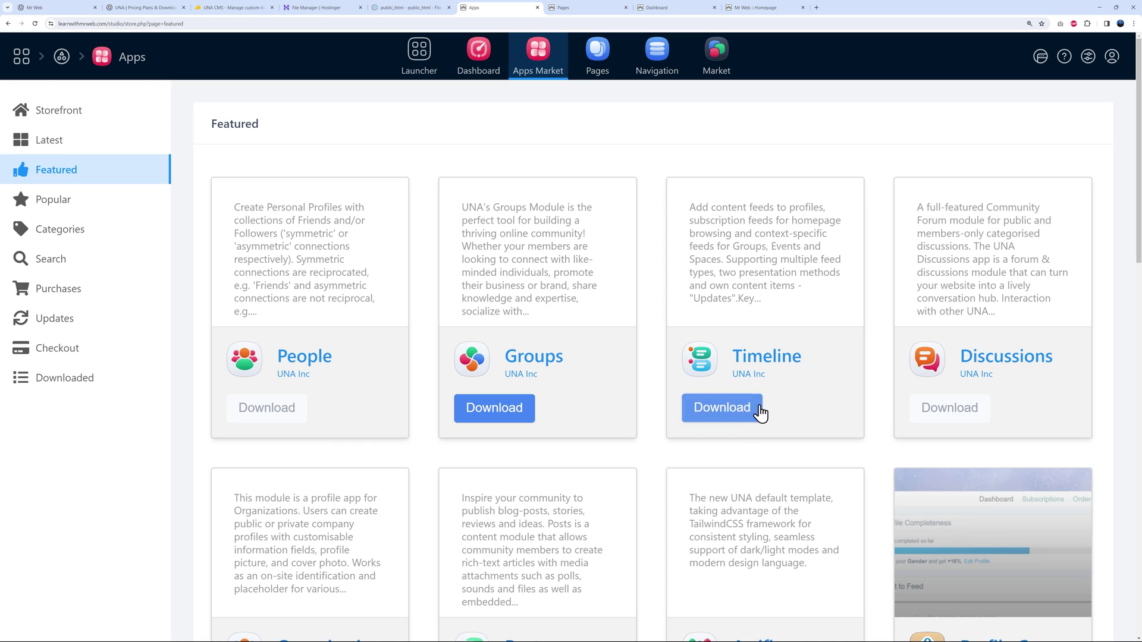
click(503, 414)
click(726, 420)
click(91, 387)
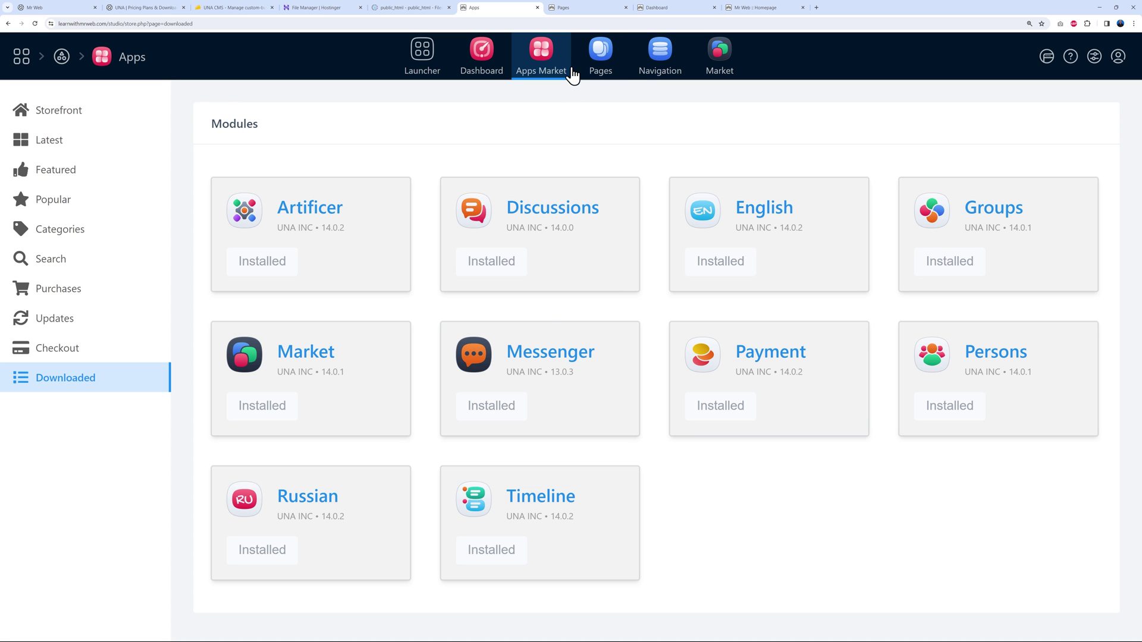
Return to the Pages builder's Dashboard page and look through the list of system pages.
click(582, 10)
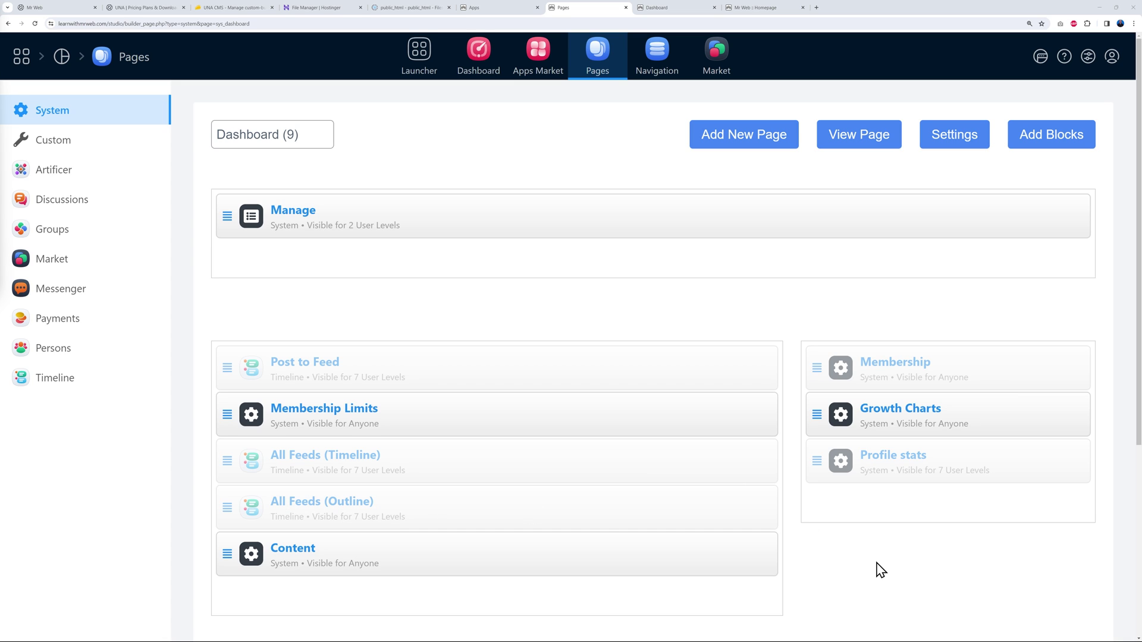
click(312, 142)
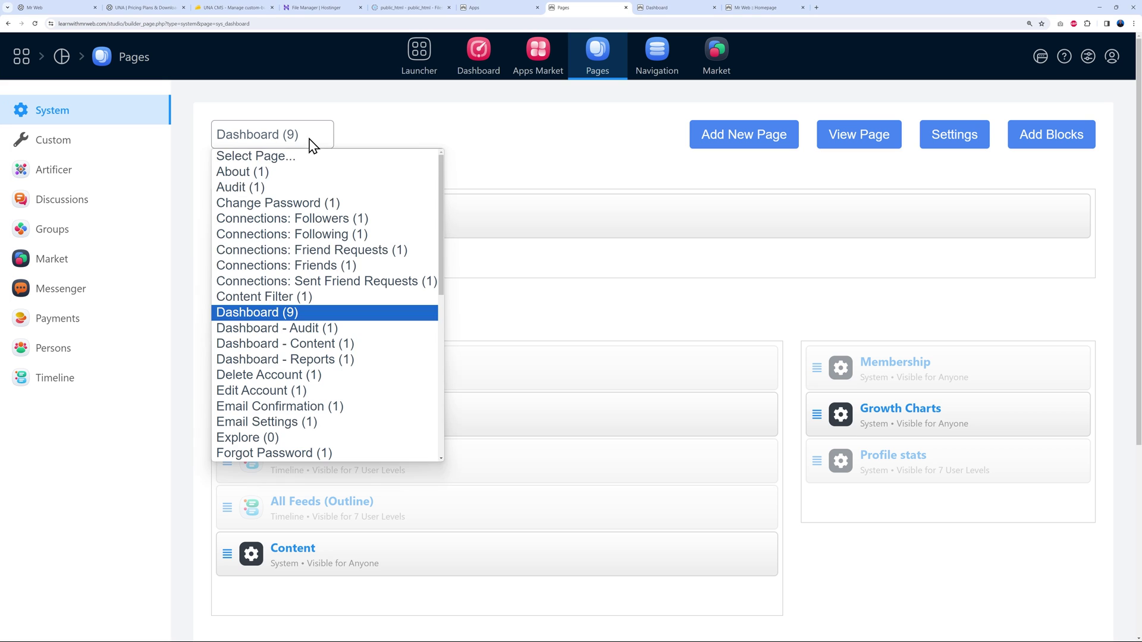
scroll(358, 311, down, 2)
scroll(358, 312, down, 3)
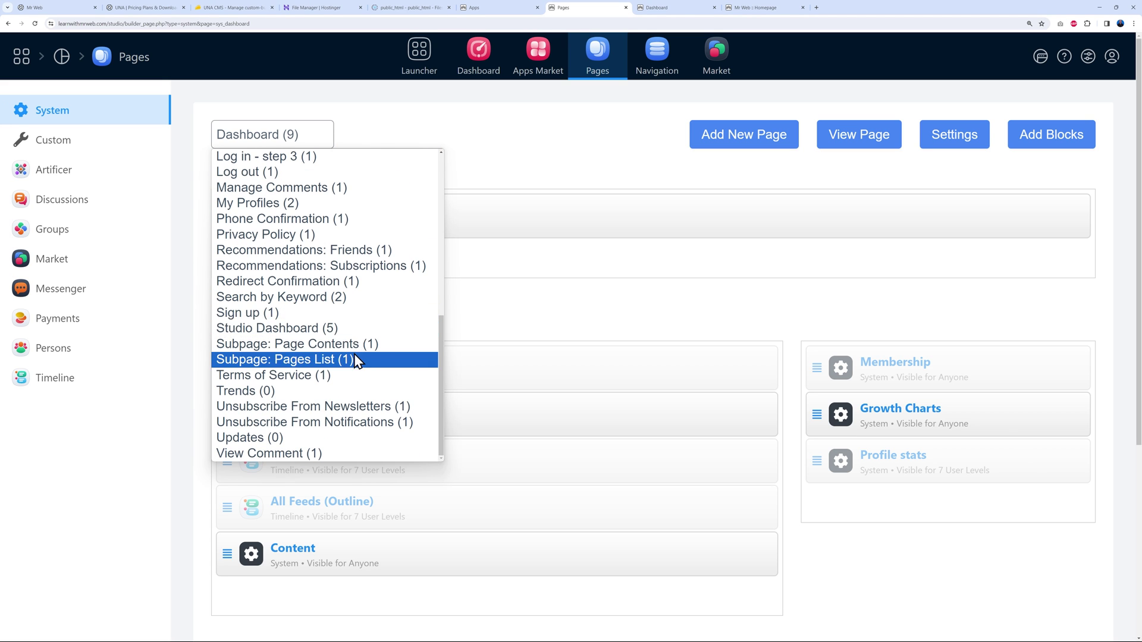
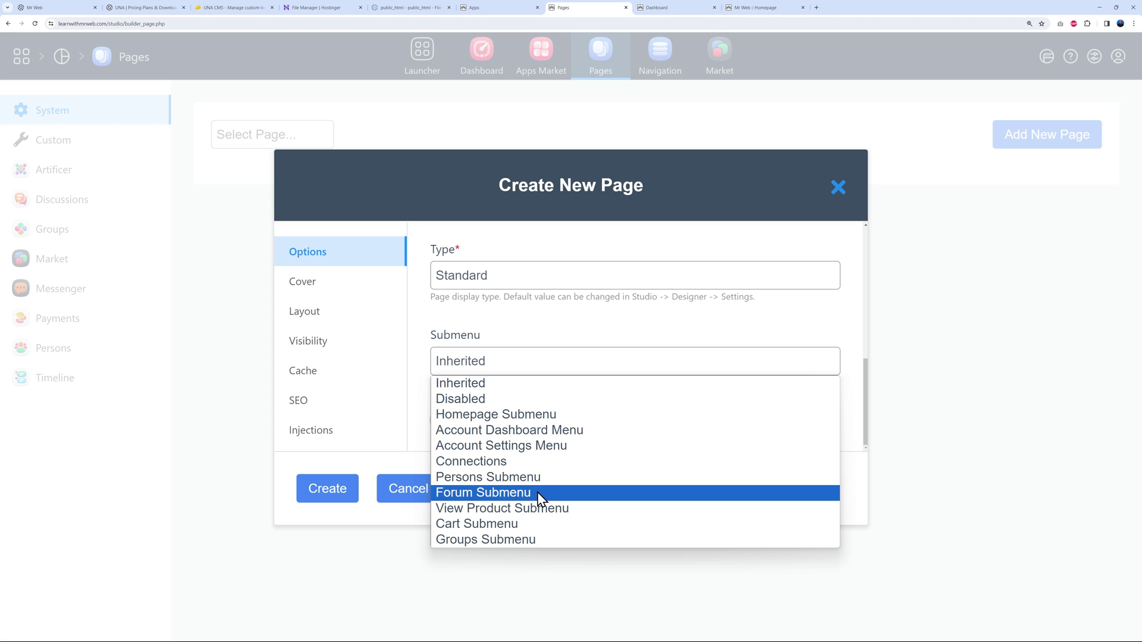
Set the new page's submenu to Account Dashboard Menu and create the page.
click(499, 430)
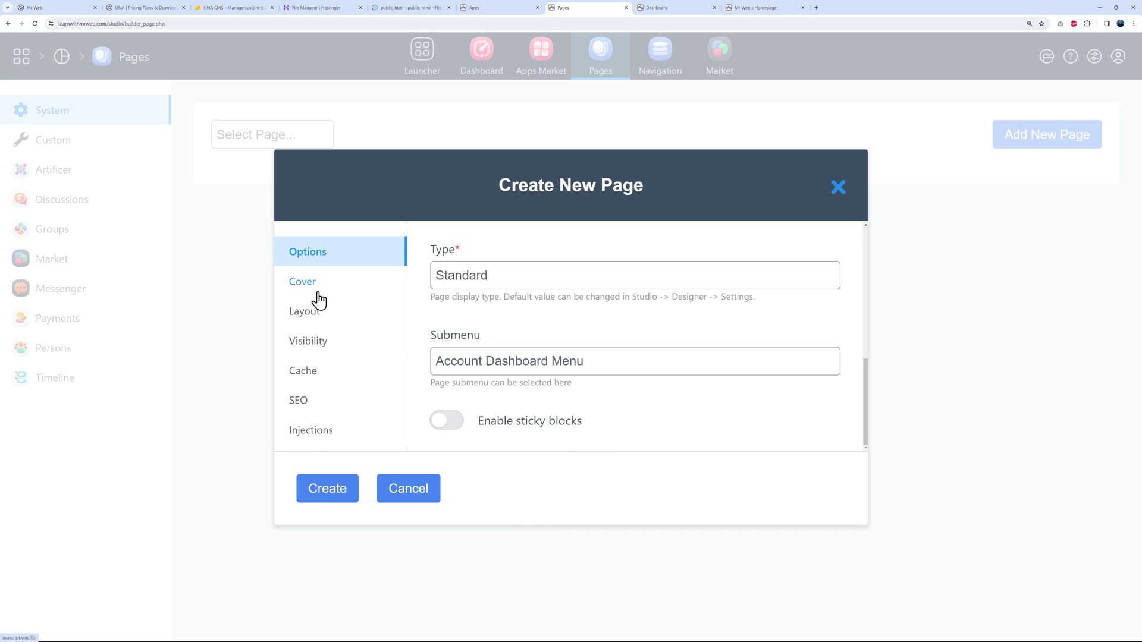
click(335, 495)
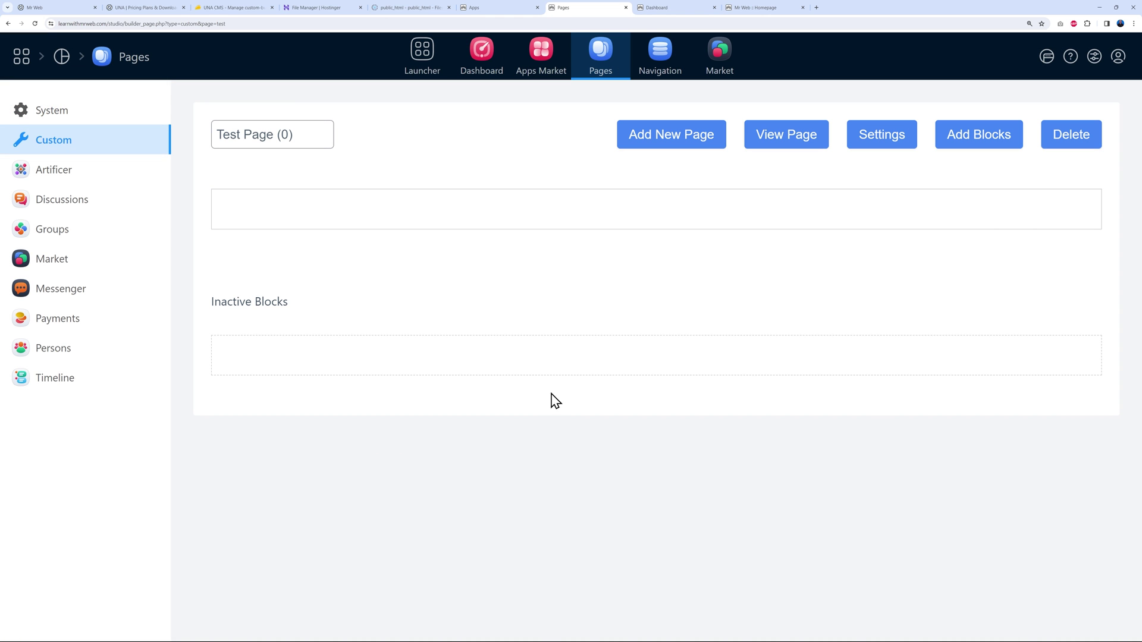
Open the block picker for Test Page and select the Groups blocks Featured Groups, Joined Groups and Groups I follow.
click(990, 143)
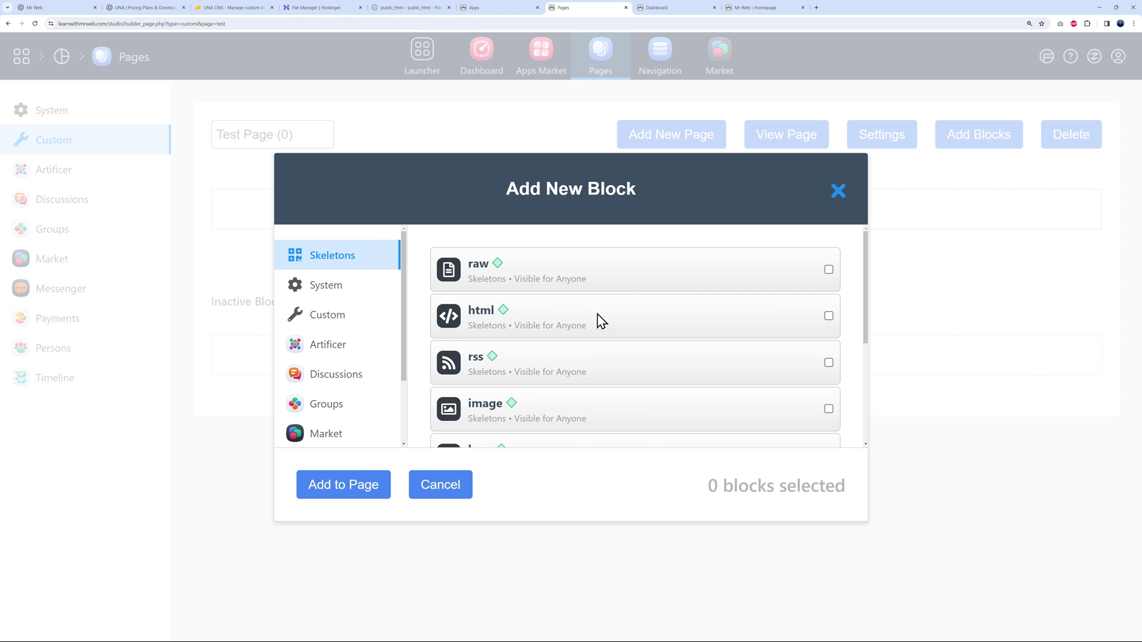
scroll(366, 339, down, 2)
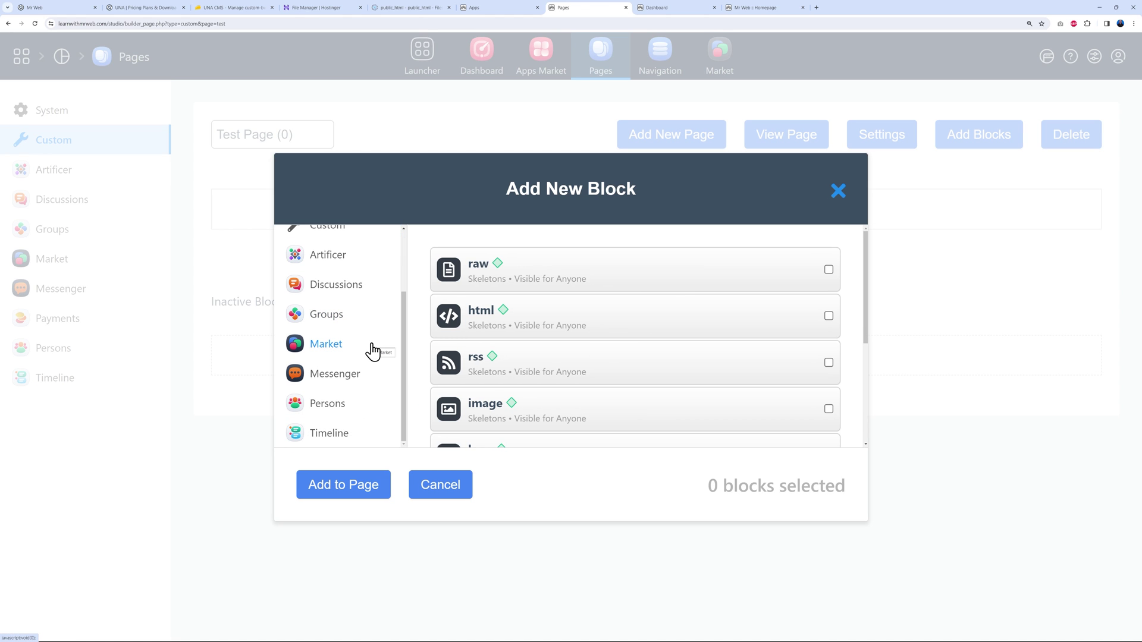
click(327, 324)
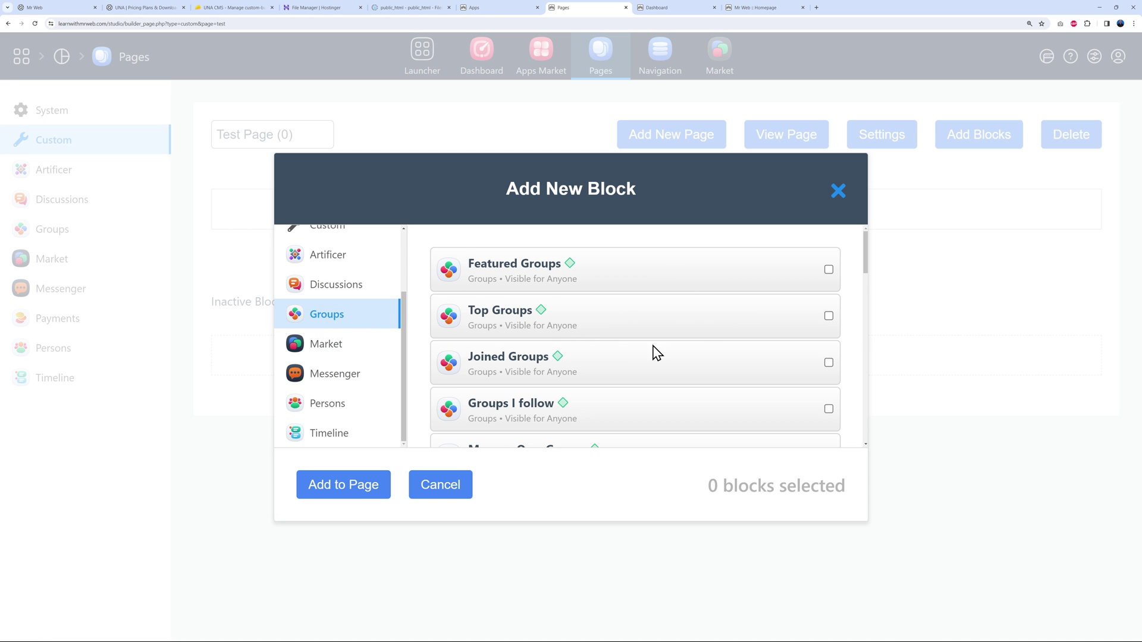
click(828, 271)
scroll(559, 339, down, 1)
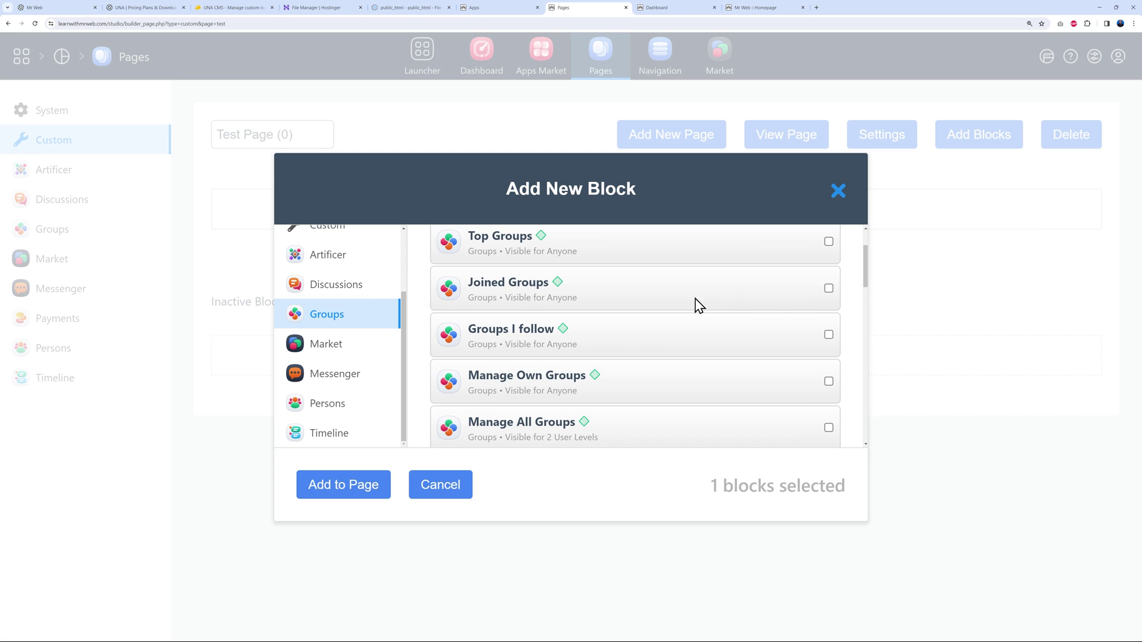
click(829, 288)
scroll(642, 413, down, 1)
click(828, 297)
Also select the Groups blocks Search Form and Search Results and add all selected blocks to Test Page.
scroll(639, 406, down, 1)
scroll(672, 382, down, 2)
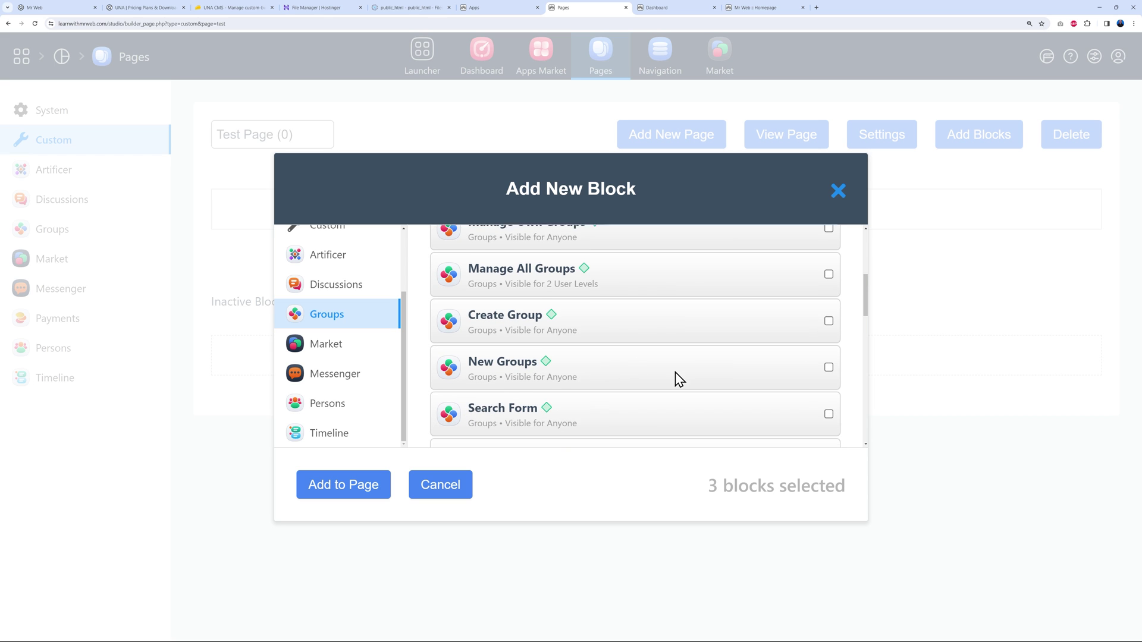
scroll(619, 389, down, 1)
click(828, 345)
scroll(702, 409, down, 2)
click(828, 327)
click(357, 490)
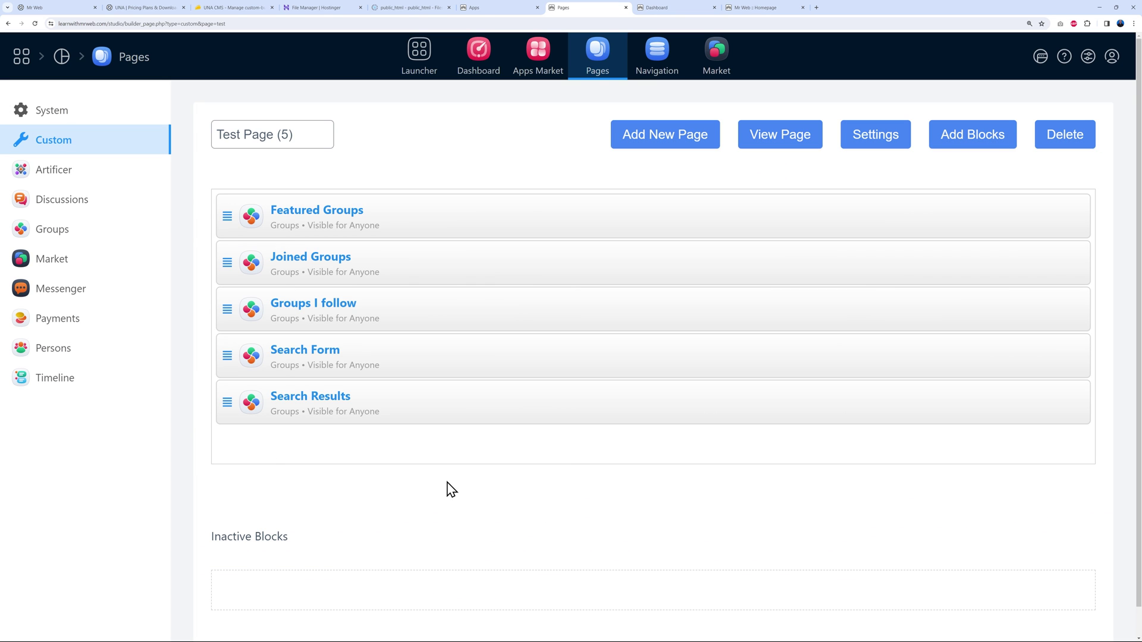
Move the Groups I follow block below Search Form on Test Page and review the live page.
drag(227, 309, 230, 357)
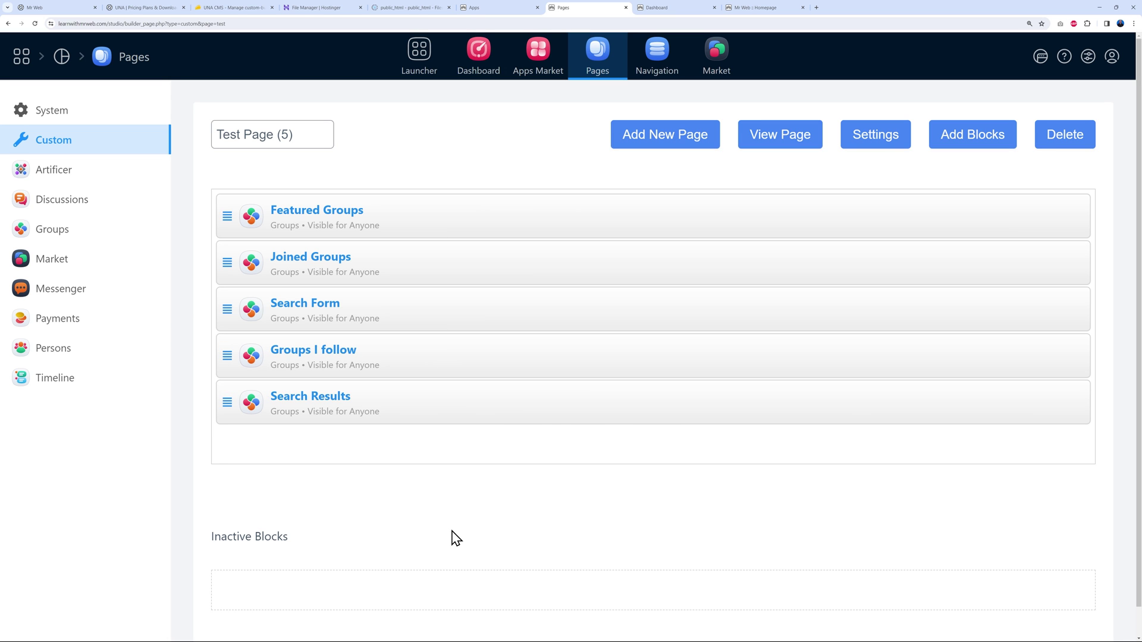
click(788, 144)
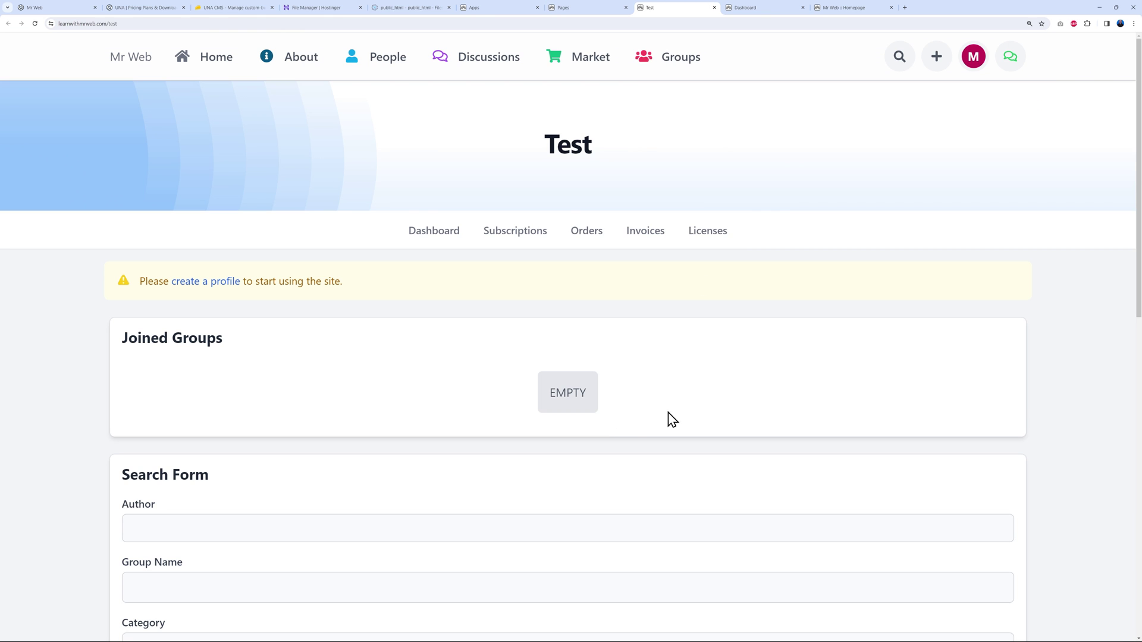
scroll(672, 419, down, 4)
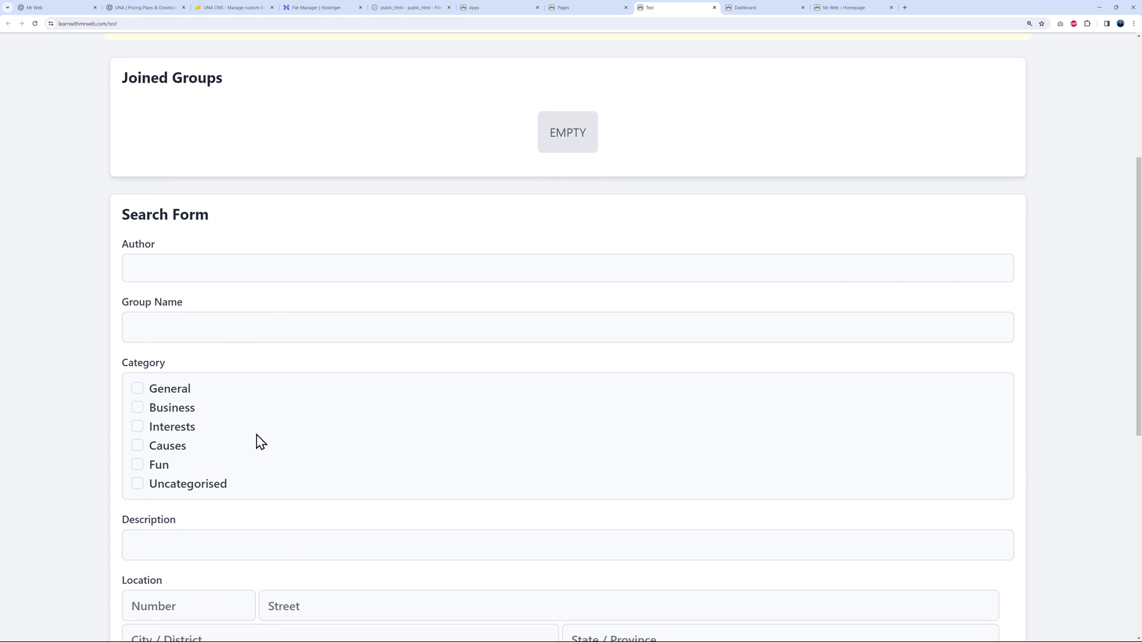
scroll(102, 318, down, 7)
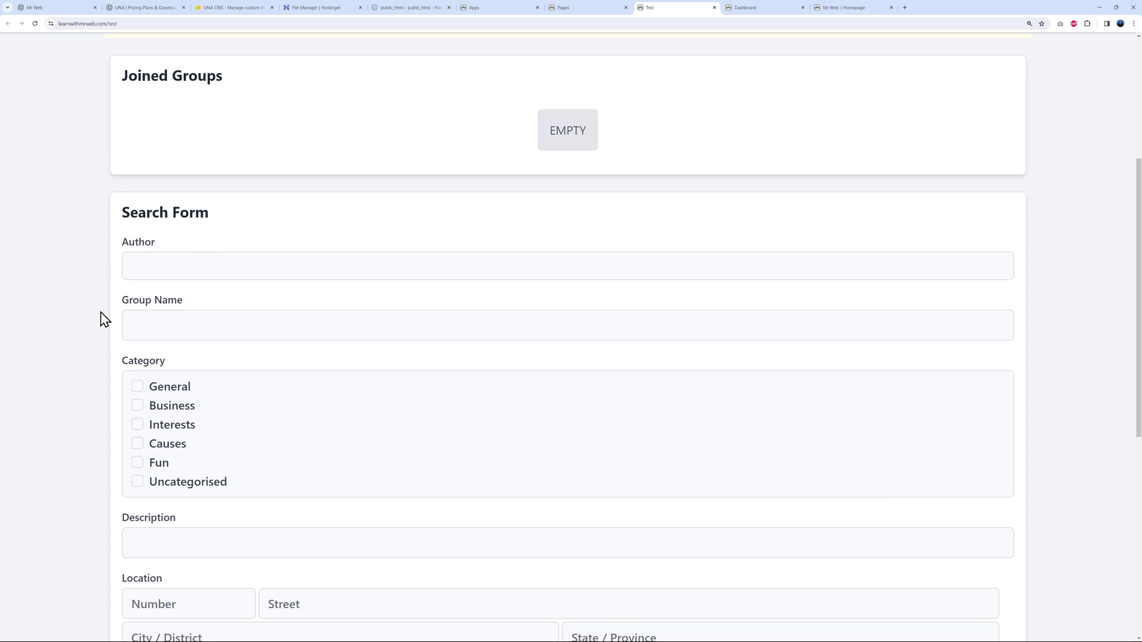
Look over the live Test page from the Joined Groups block down to the Search Results block.
scroll(77, 331, up, 11)
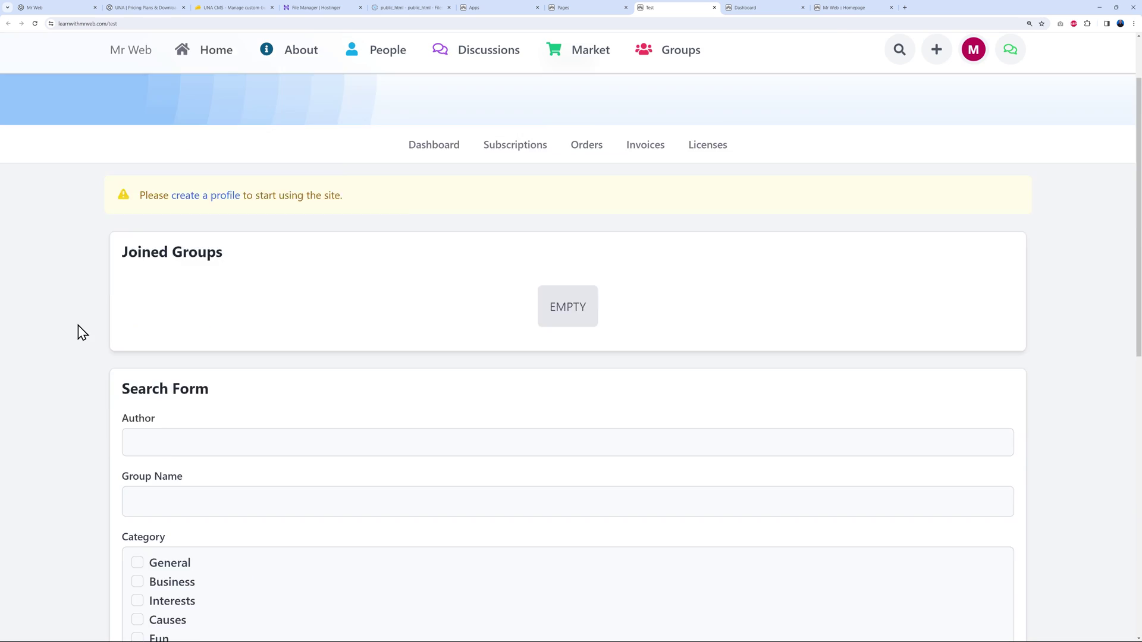
scroll(622, 490, down, 2)
scroll(971, 436, down, 8)
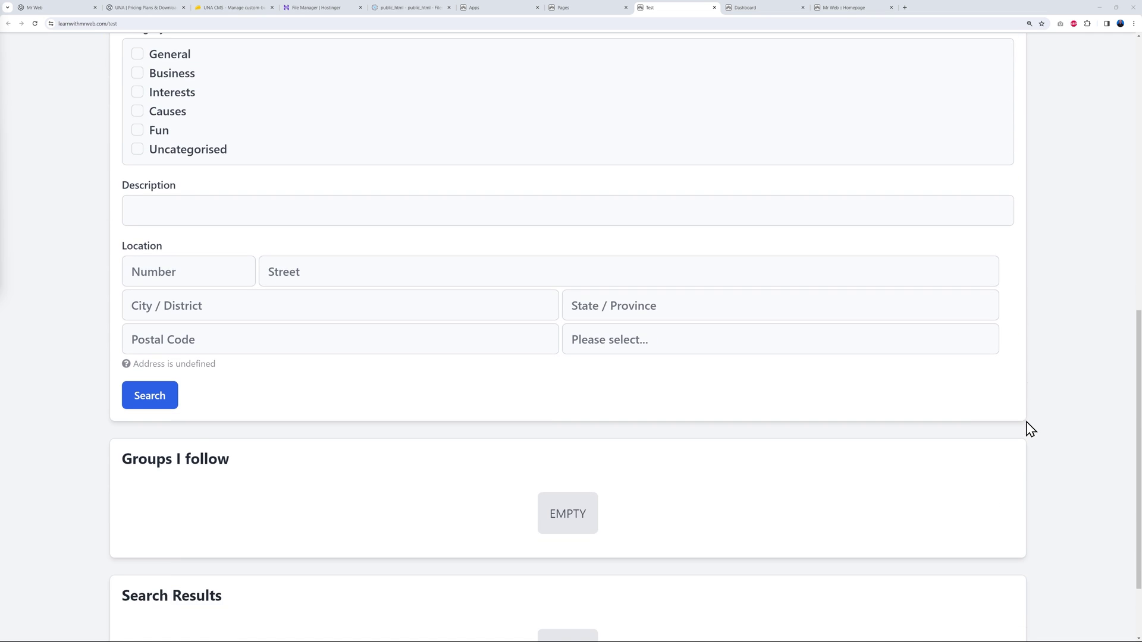
scroll(1030, 430, up, 10)
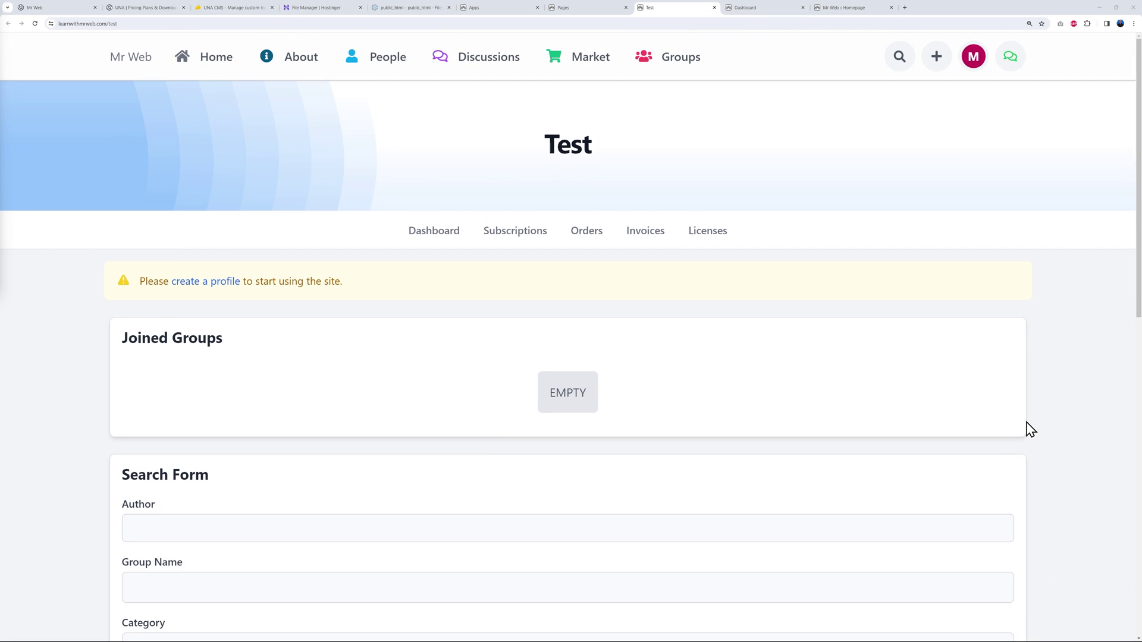
Change Test Page's layout to two columns with a narrow left column and a wide right column, and apply it.
click(587, 6)
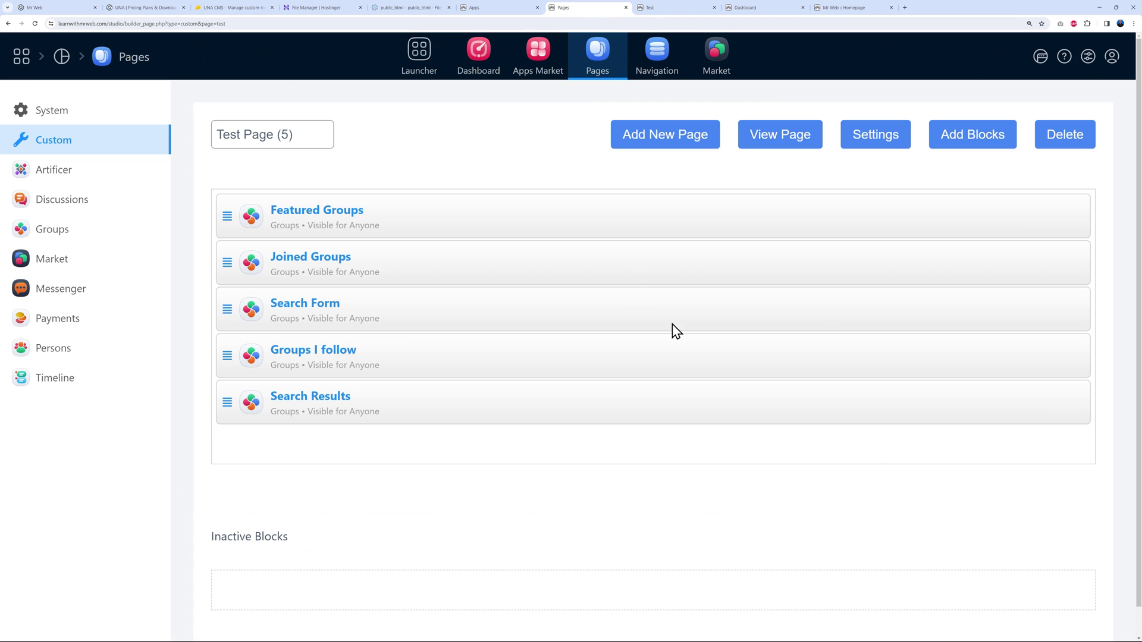
click(886, 145)
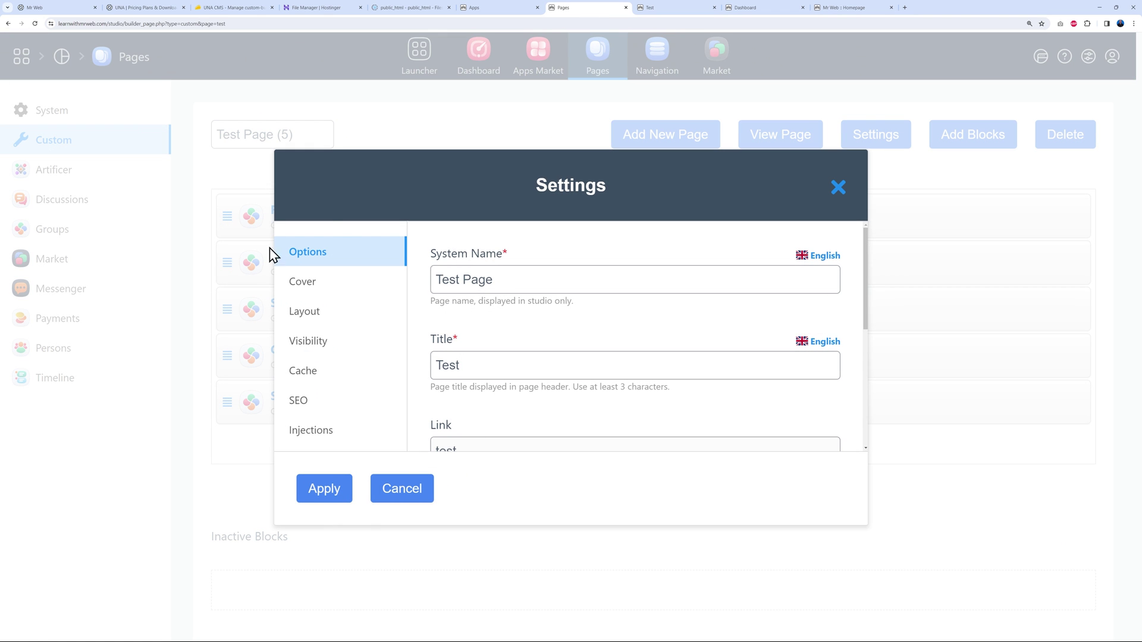
click(308, 313)
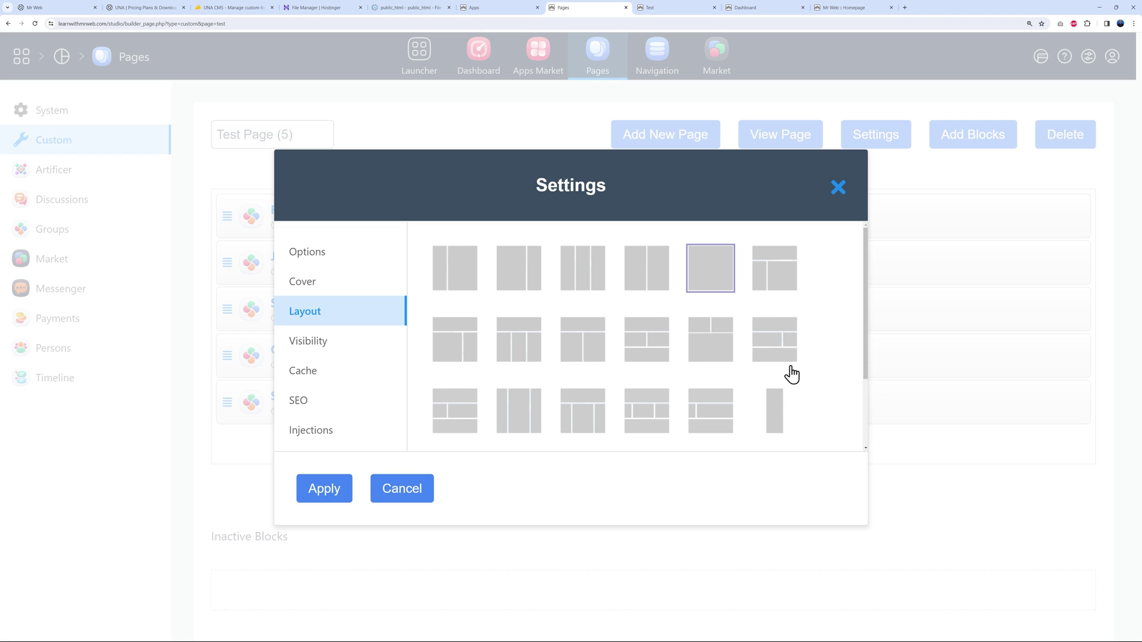
scroll(826, 380, down, 2)
scroll(820, 375, up, 2)
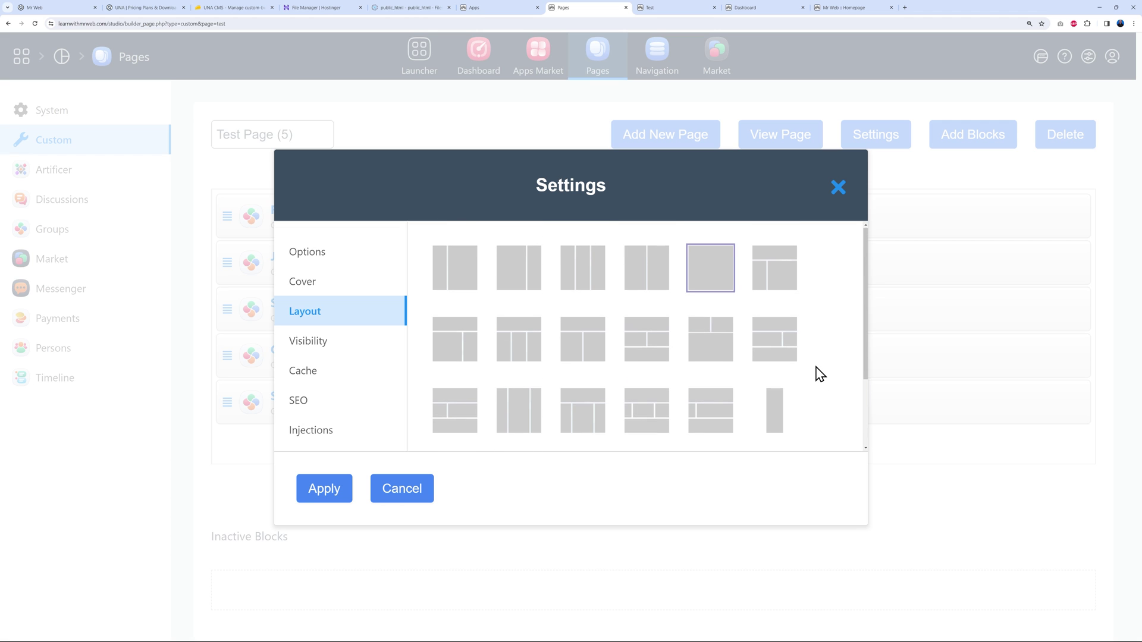
click(445, 277)
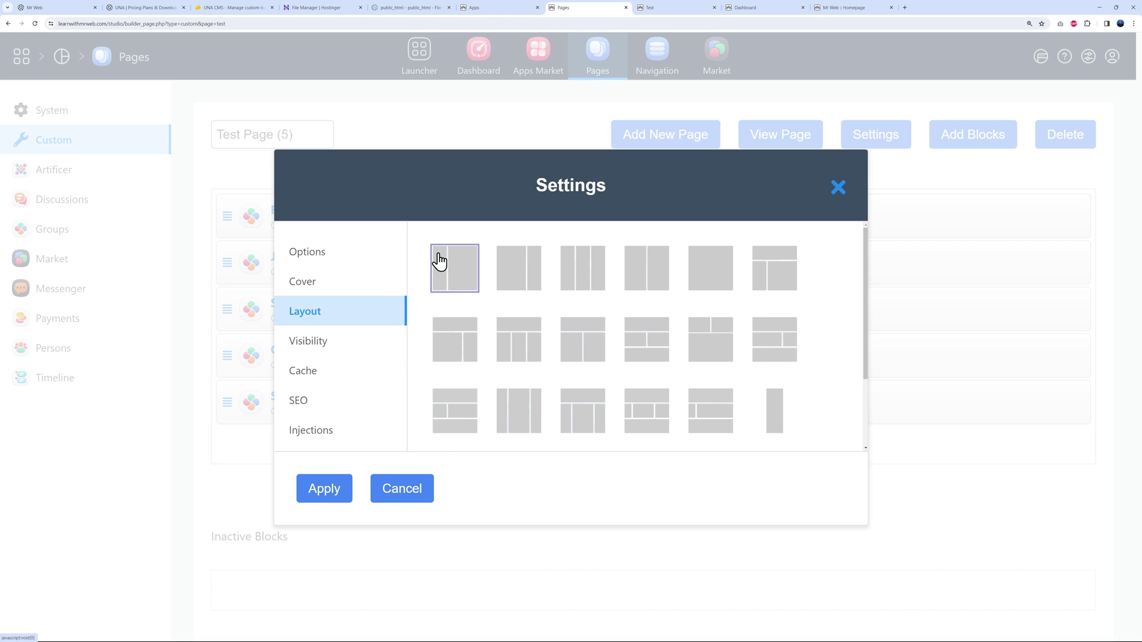
click(326, 490)
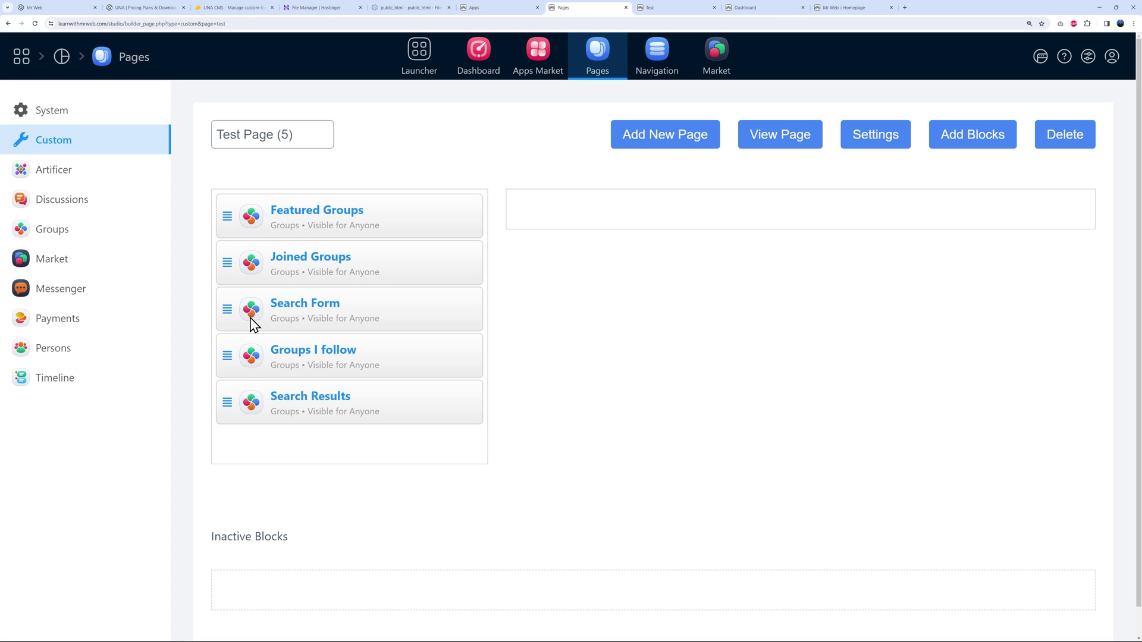
Move Featured Groups, Joined Groups, Groups I follow and Search Results into Test Page's wide right column, in that order.
drag(231, 216, 552, 220)
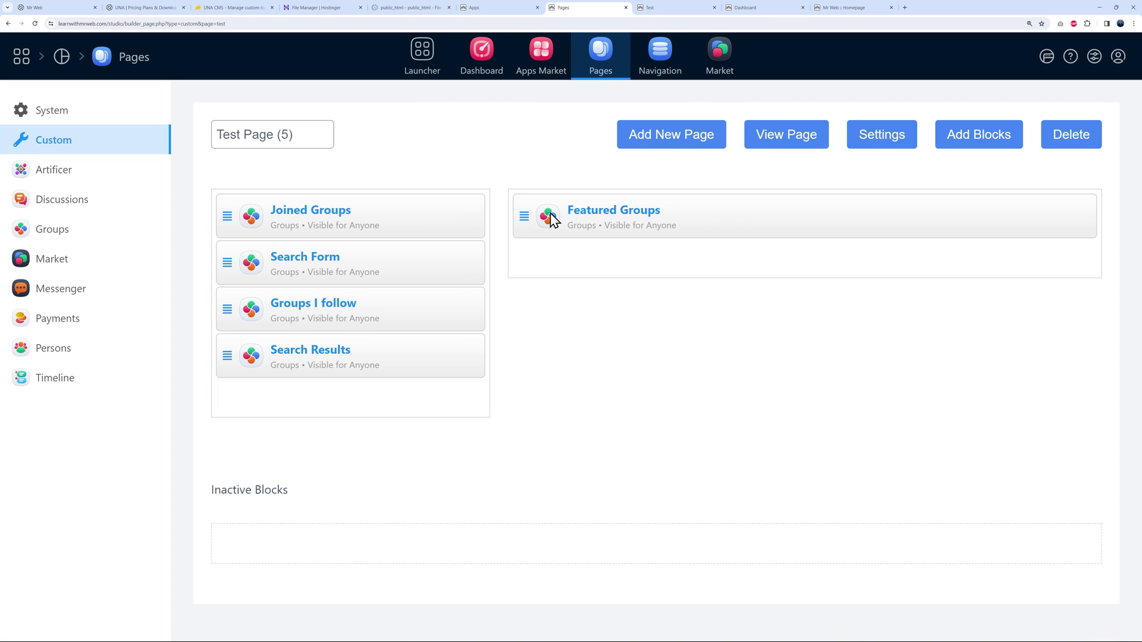
drag(227, 215, 531, 261)
drag(227, 262, 571, 306)
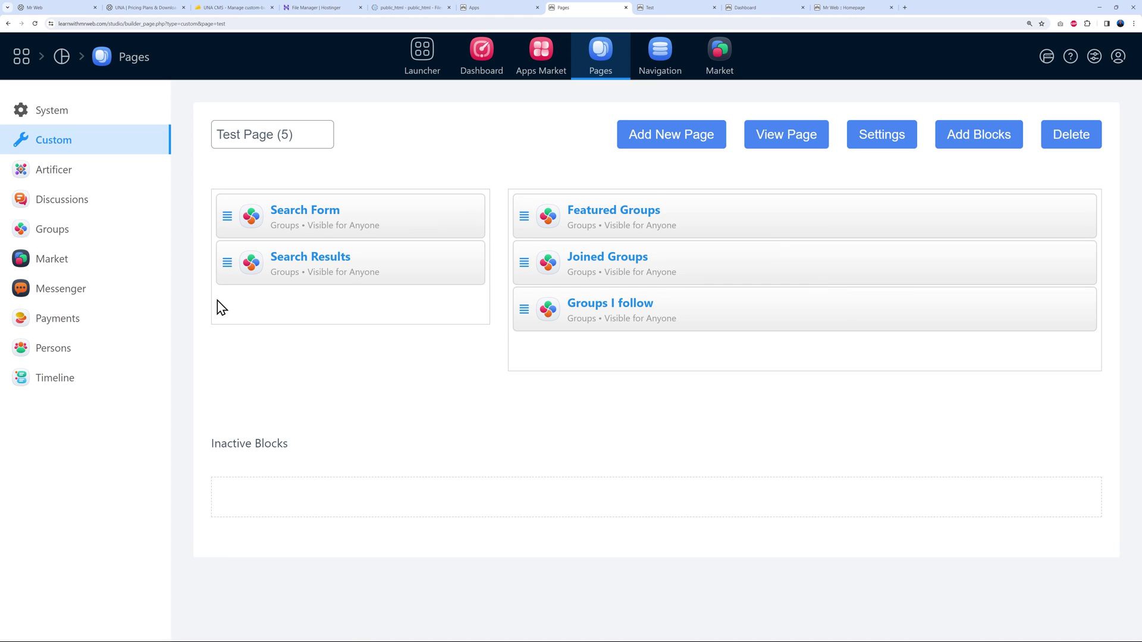
drag(229, 268, 532, 354)
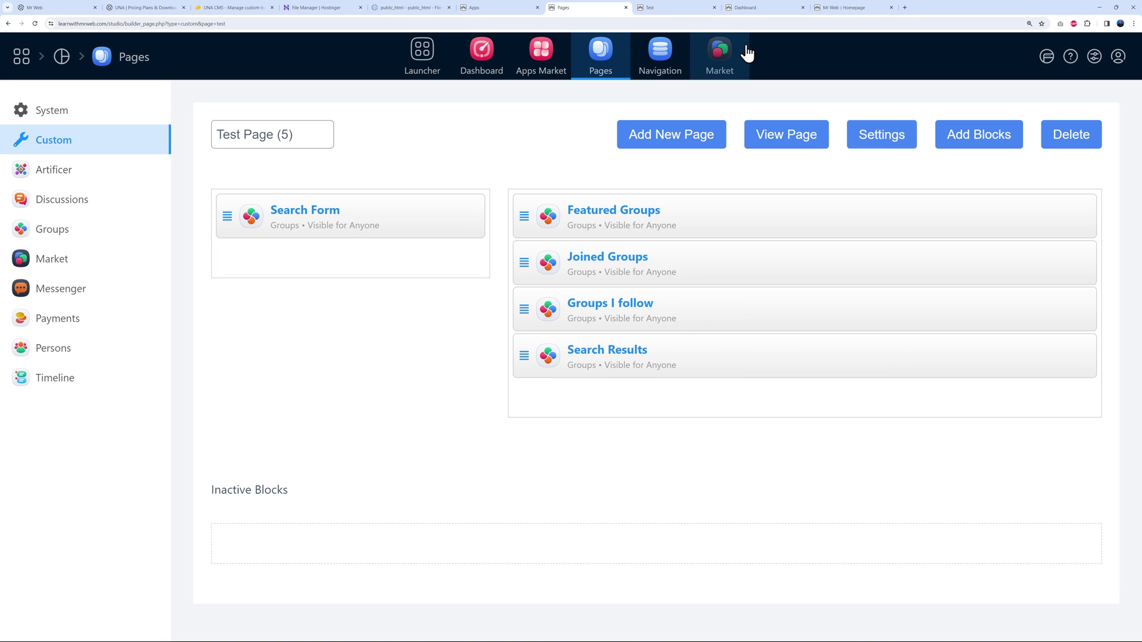
Reload the live Test page to check its two-column layout, ticking the General and Business categories in the Search Form.
click(678, 9)
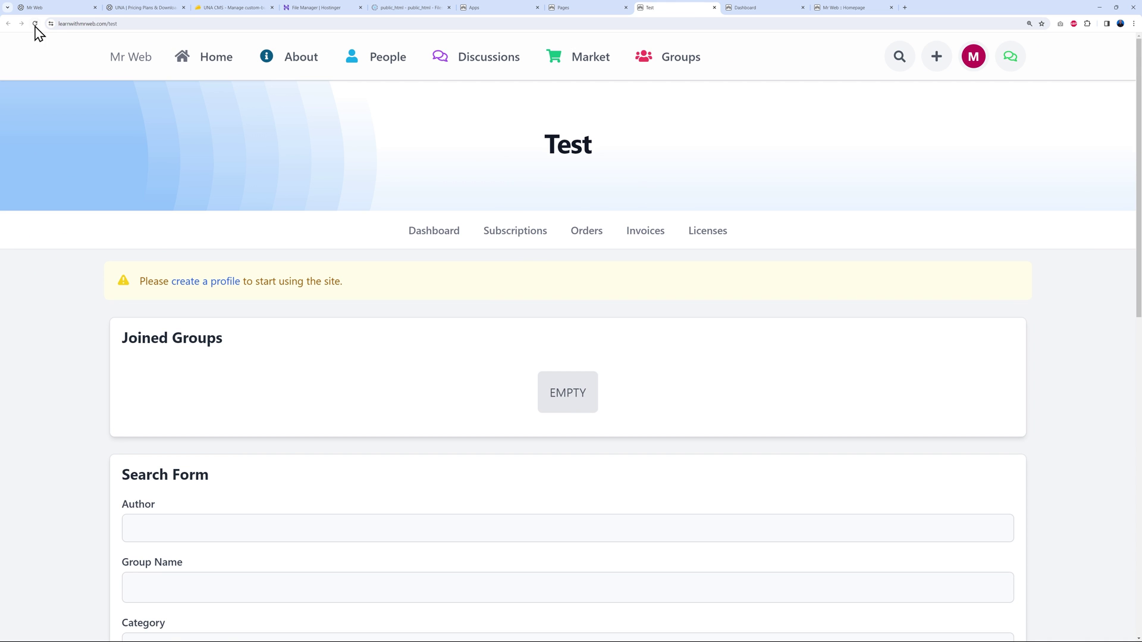
click(35, 24)
scroll(47, 267, down, 4)
scroll(47, 266, up, 3)
scroll(189, 455, down, 2)
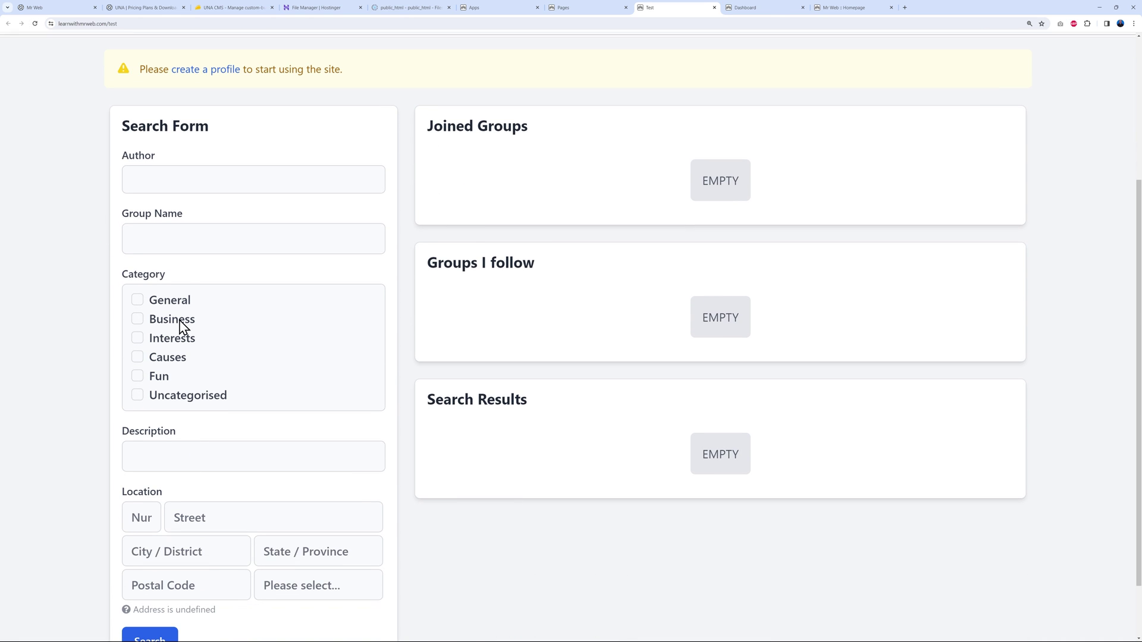
click(138, 302)
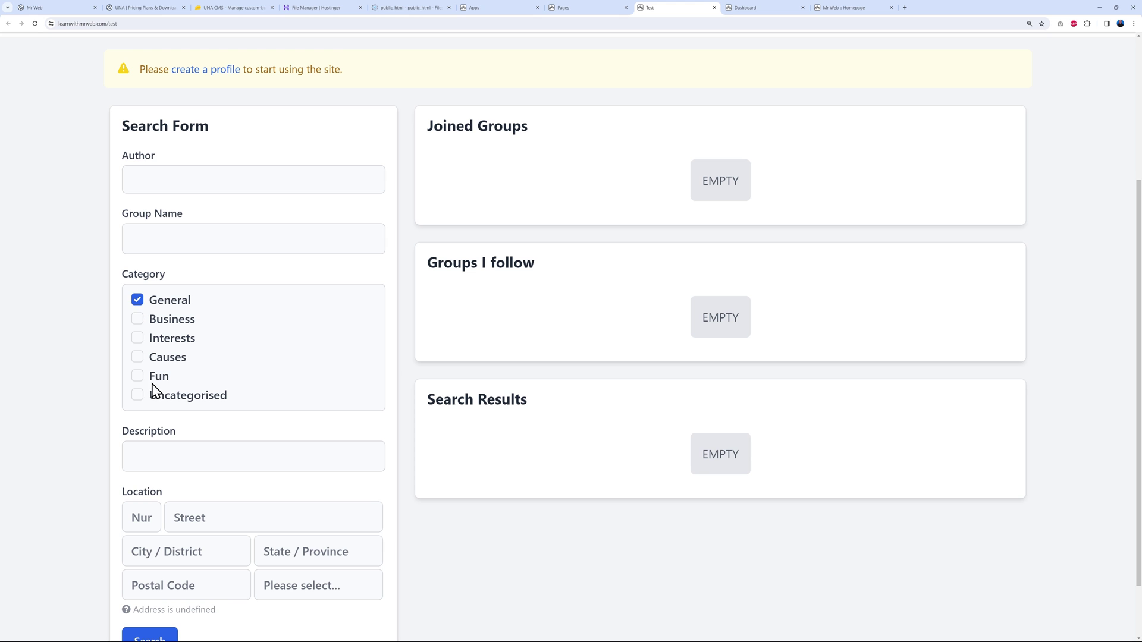
click(143, 322)
scroll(542, 361, up, 4)
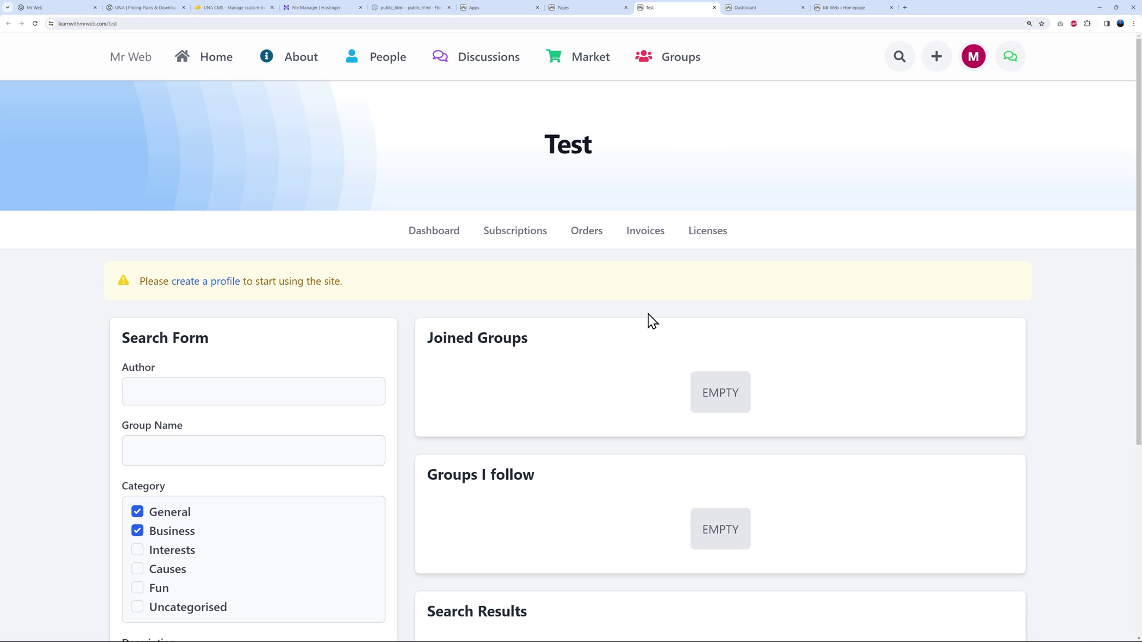
Examine which built-in pages the Market and Payments modules offer for editing in the page builder.
click(569, 11)
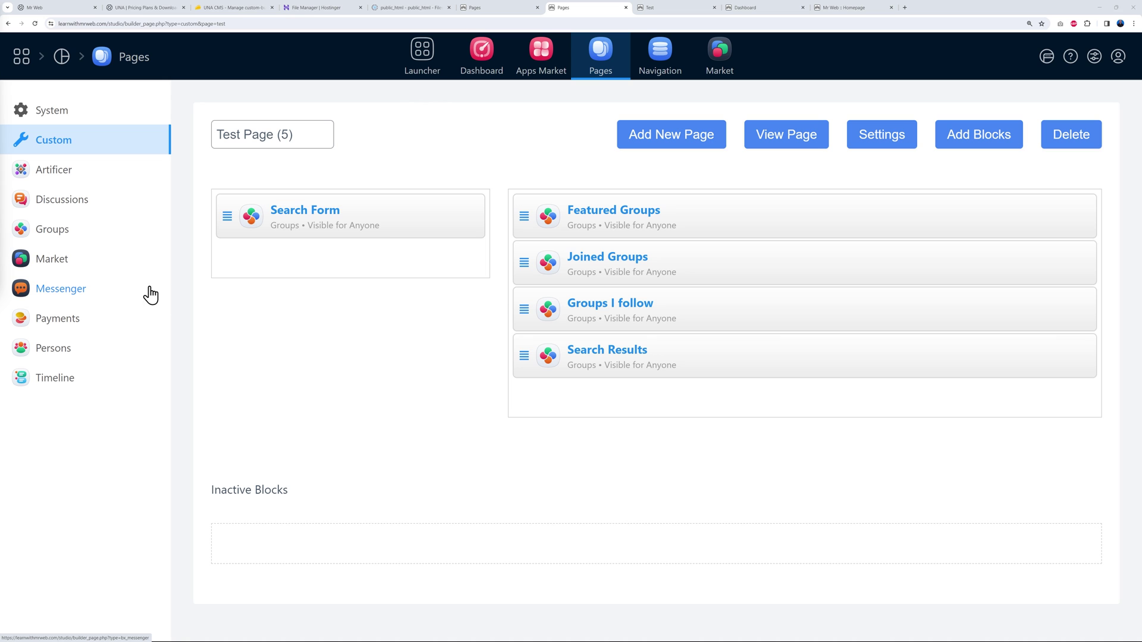
click(56, 266)
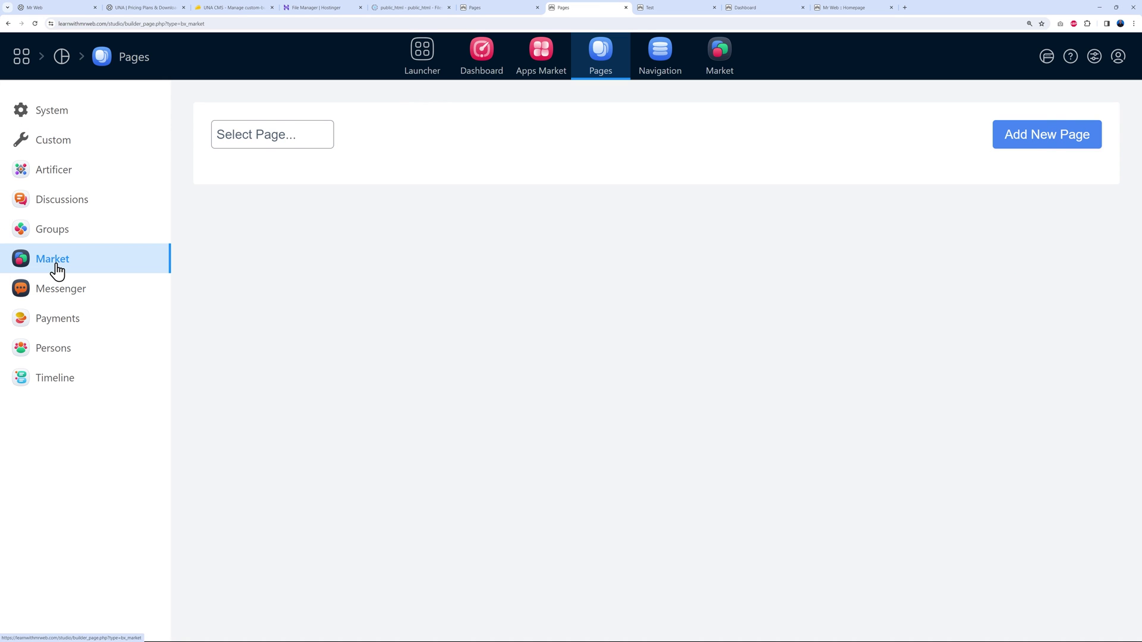
click(293, 140)
scroll(304, 319, down, 2)
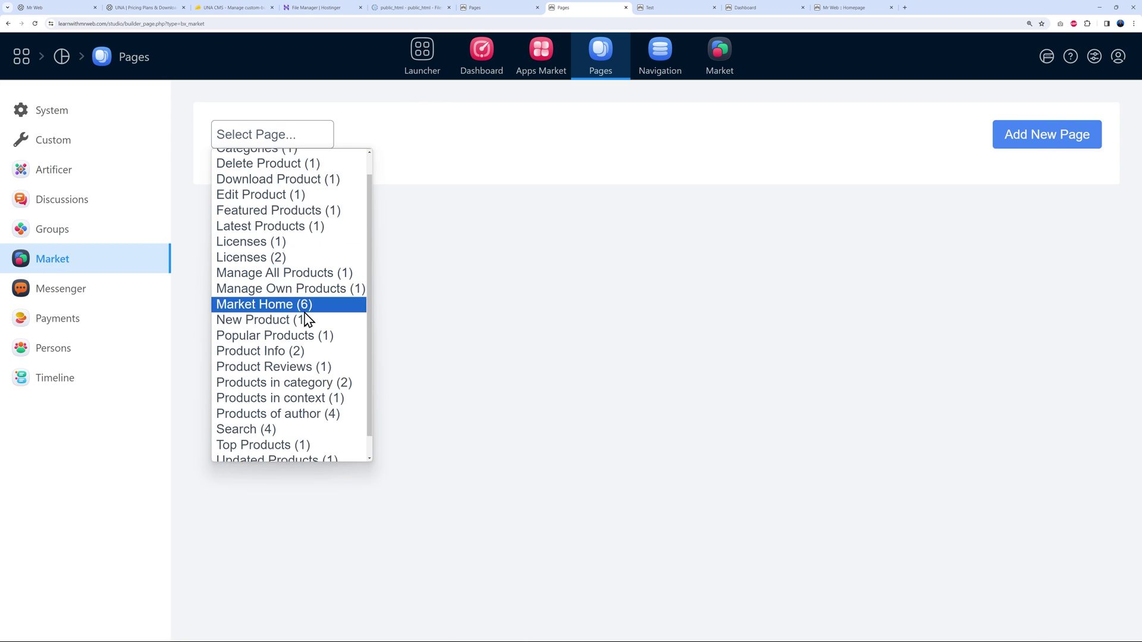
scroll(237, 270, up, 2)
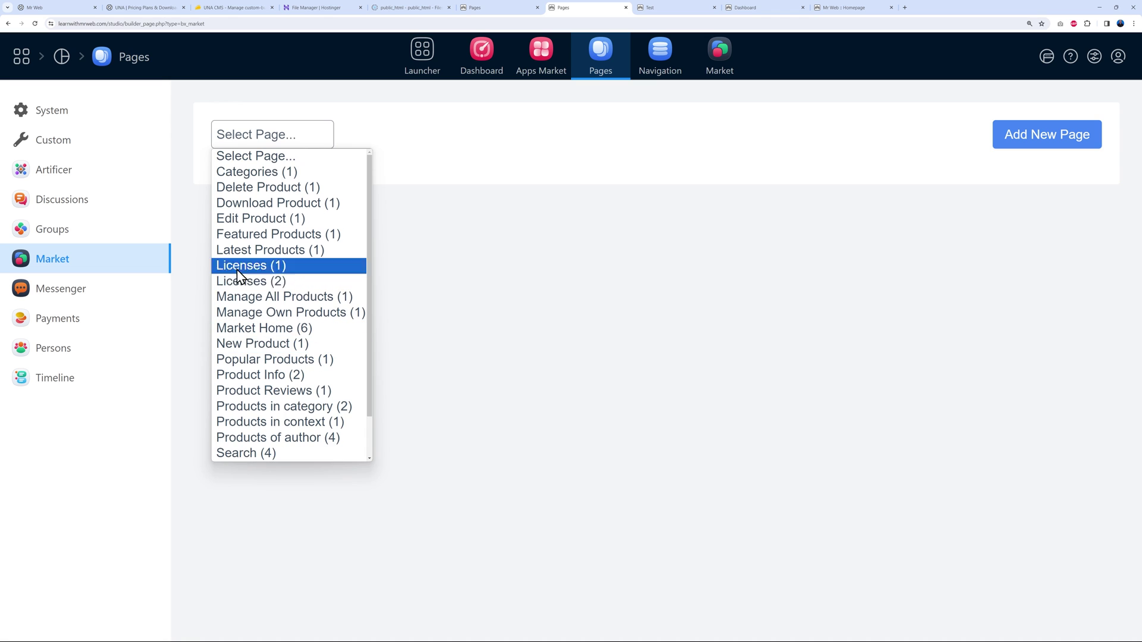
click(58, 324)
click(297, 143)
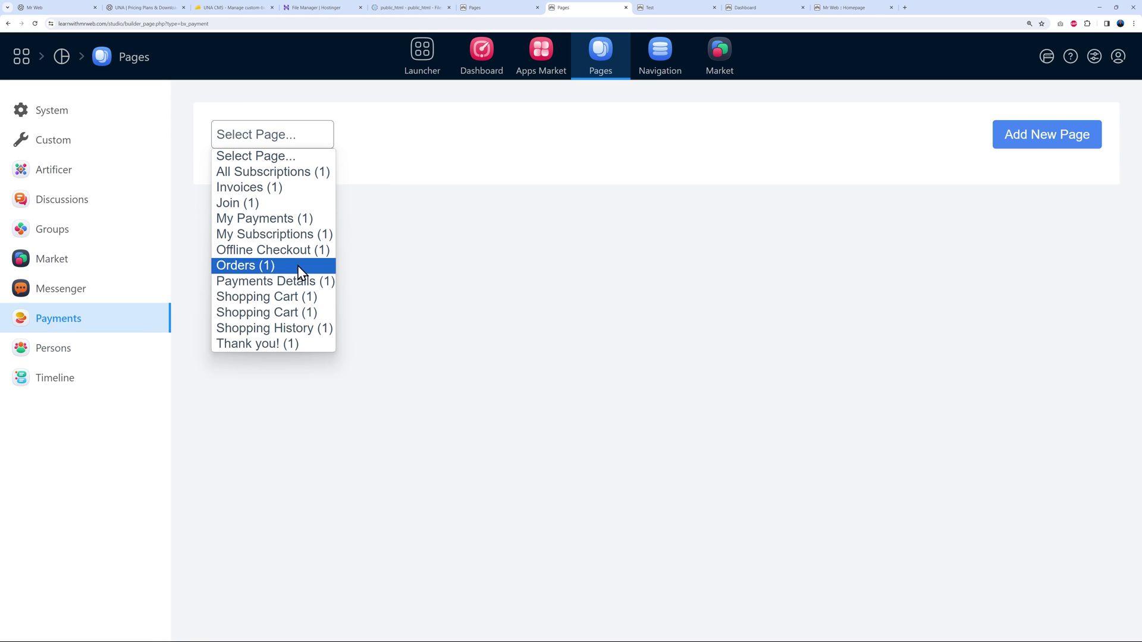
click(435, 145)
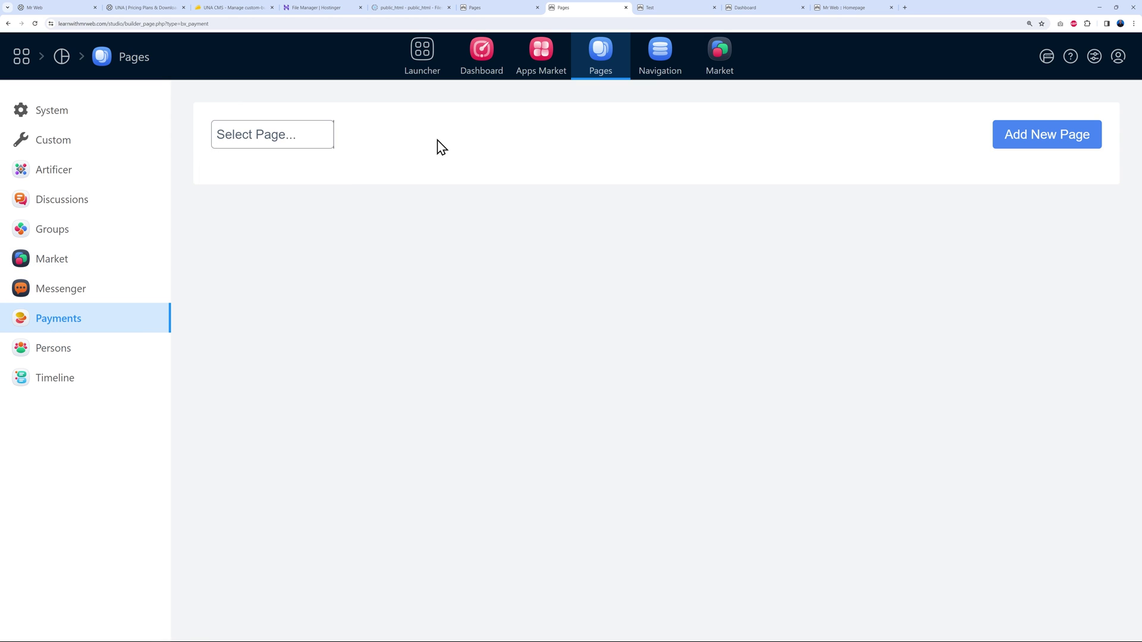
Browse the full list of System pages available in the page builder without opening any.
click(66, 119)
click(237, 136)
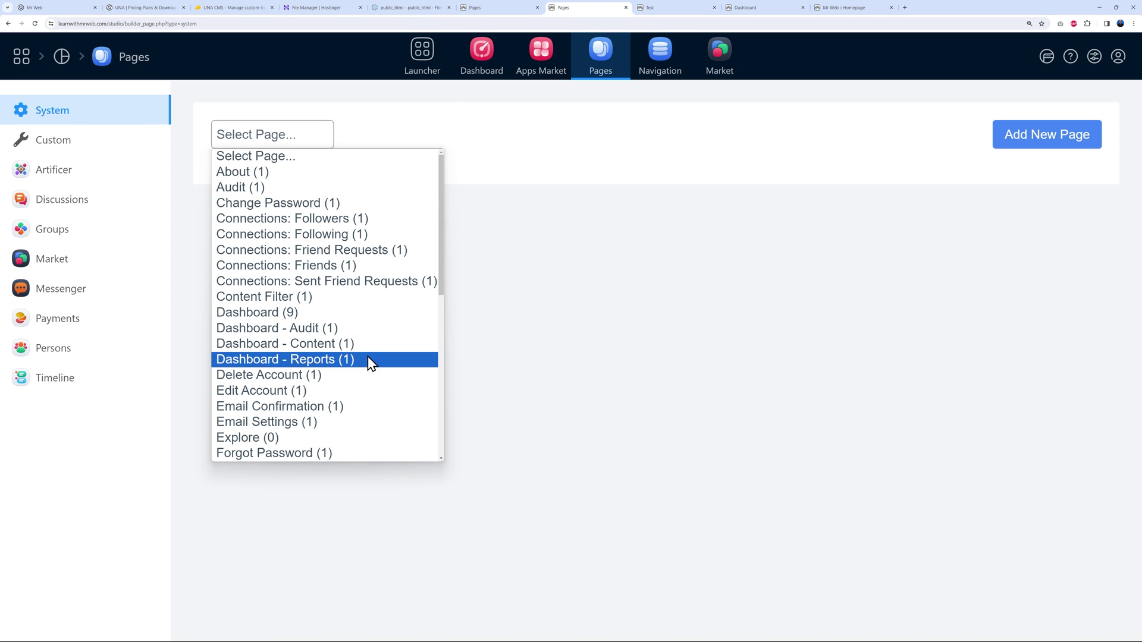
scroll(395, 367, down, 3)
scroll(394, 369, down, 4)
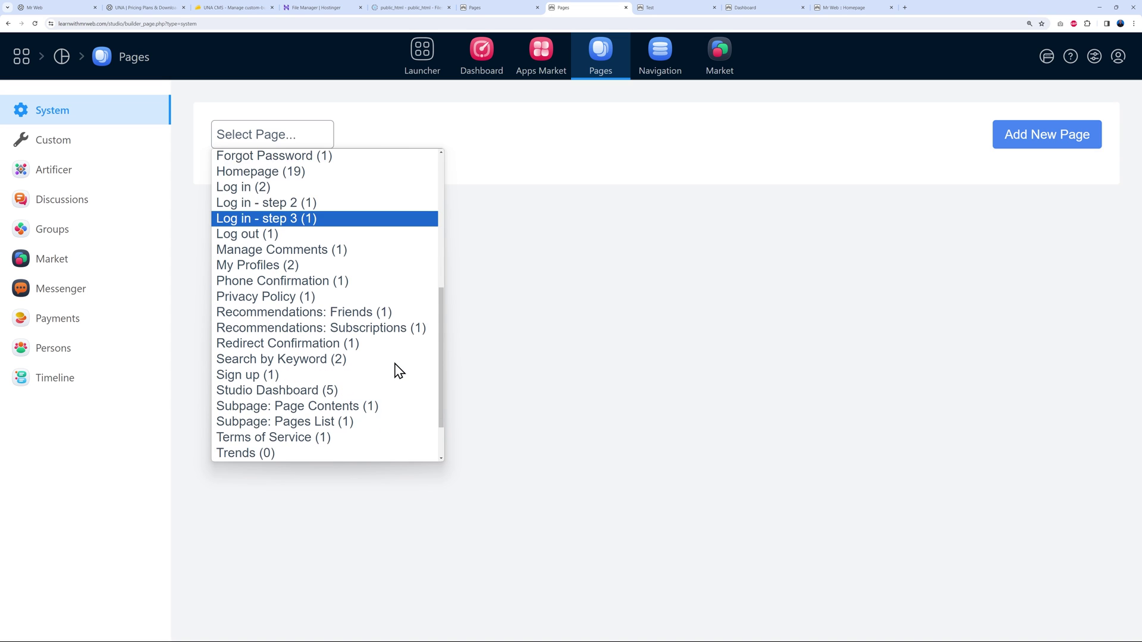
scroll(384, 367, up, 10)
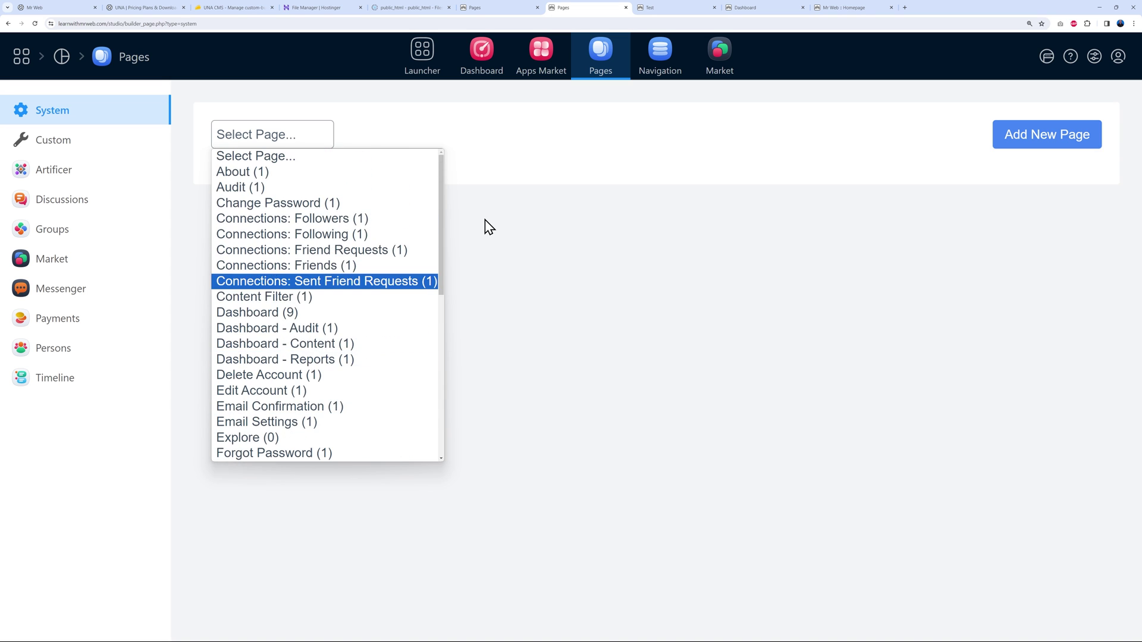
click(484, 232)
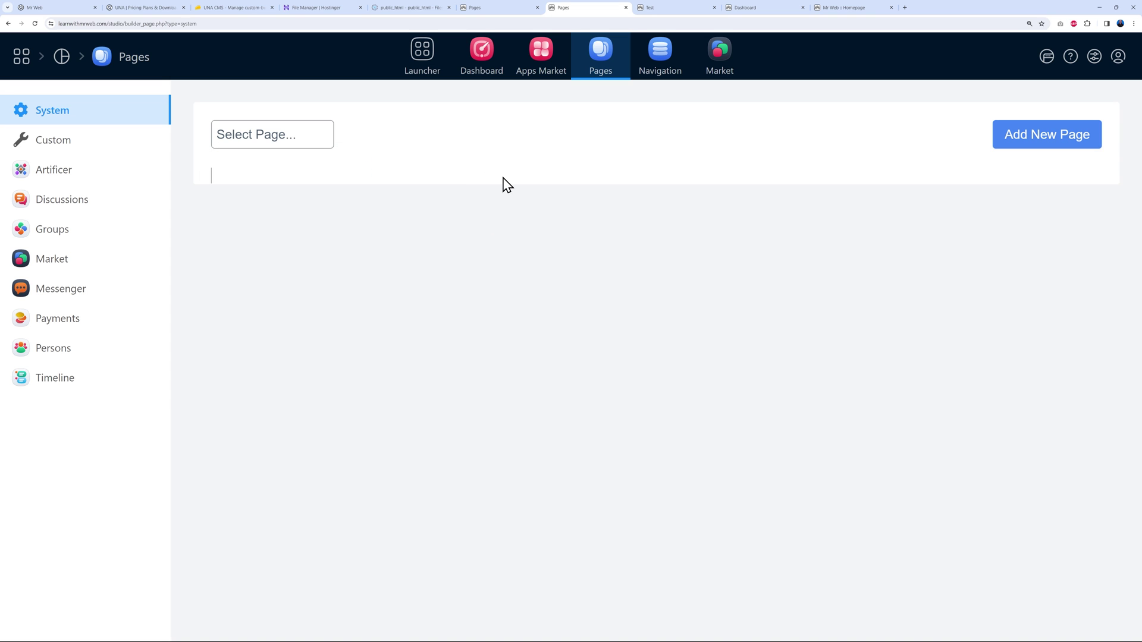
Return to the Custom pages and reopen Test Page in the page builder.
click(74, 148)
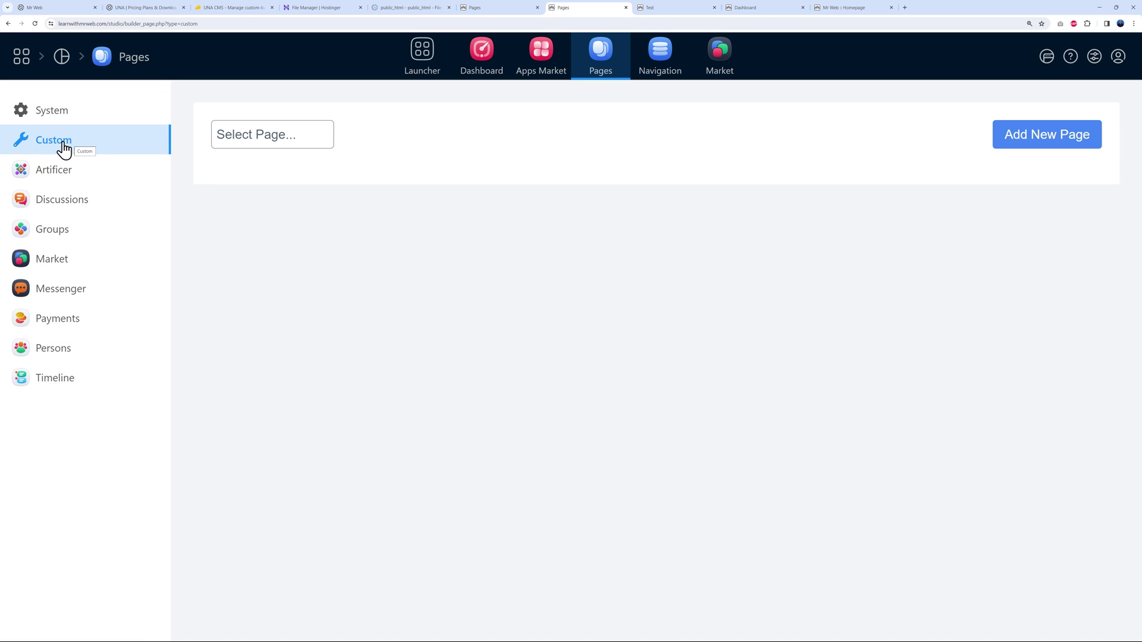
click(264, 145)
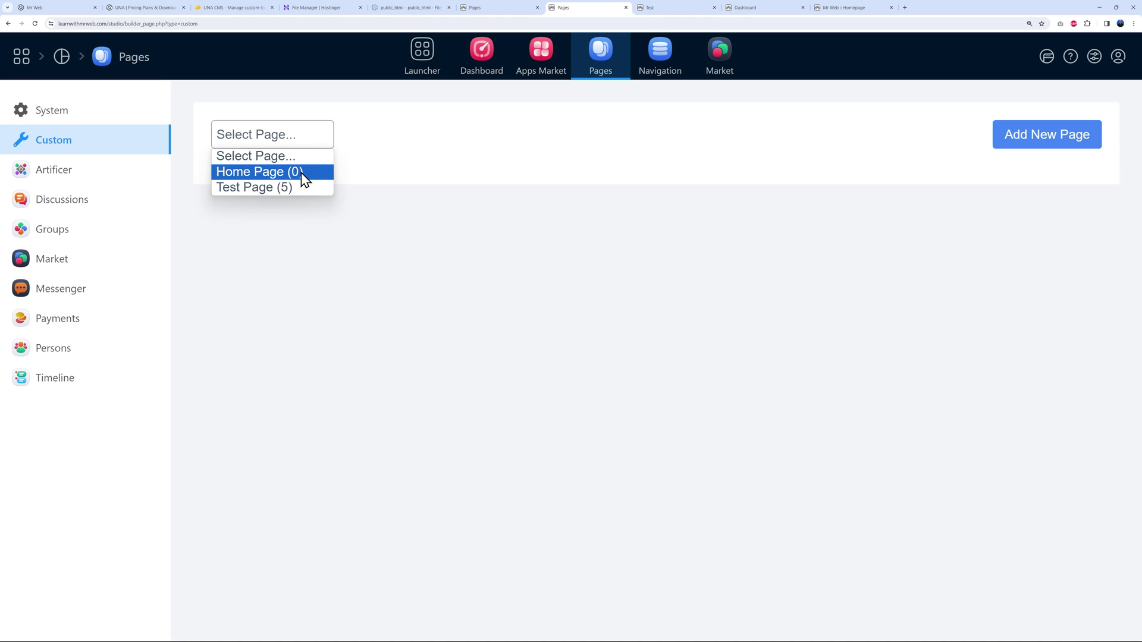
click(256, 189)
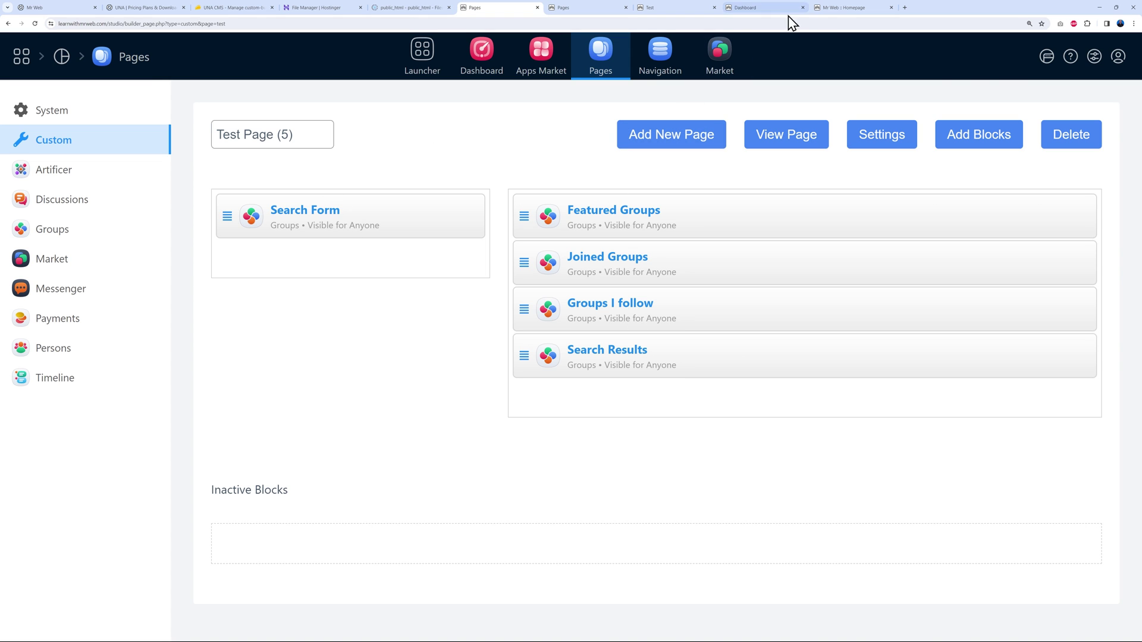
View the site's live home page and open the System page Homepage in the page builder.
click(834, 8)
click(211, 68)
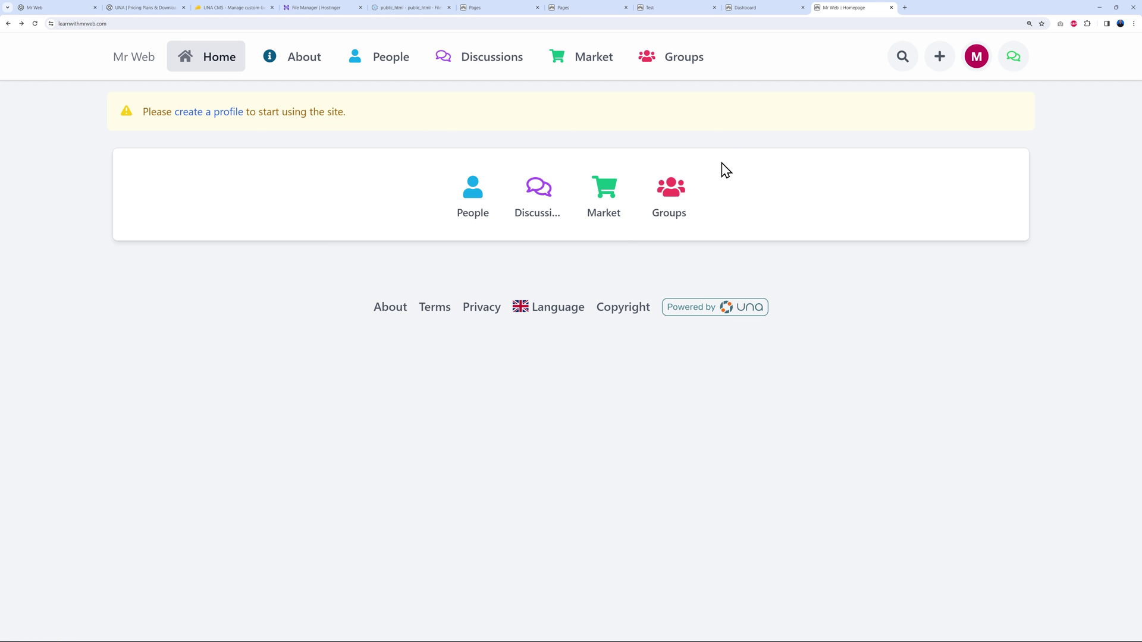
click(568, 9)
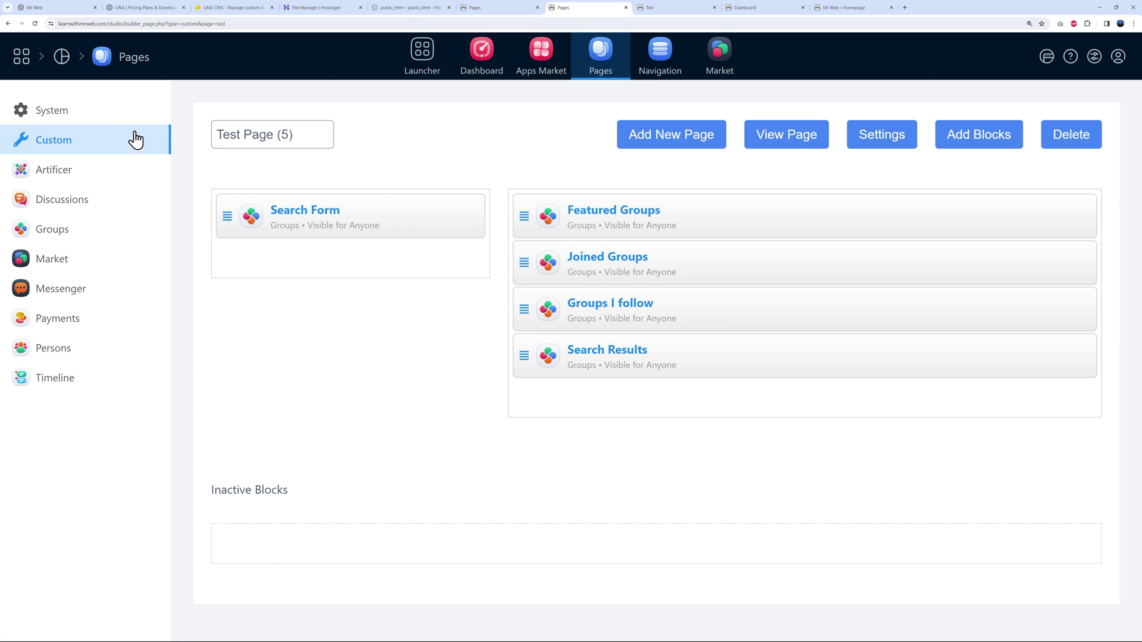
click(57, 119)
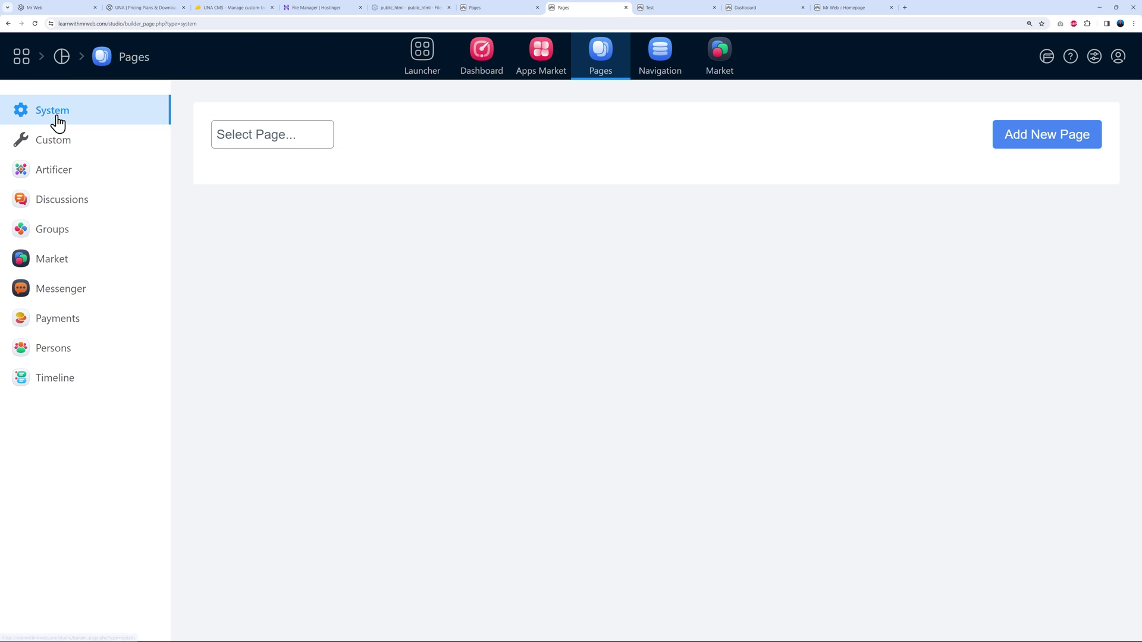
click(285, 139)
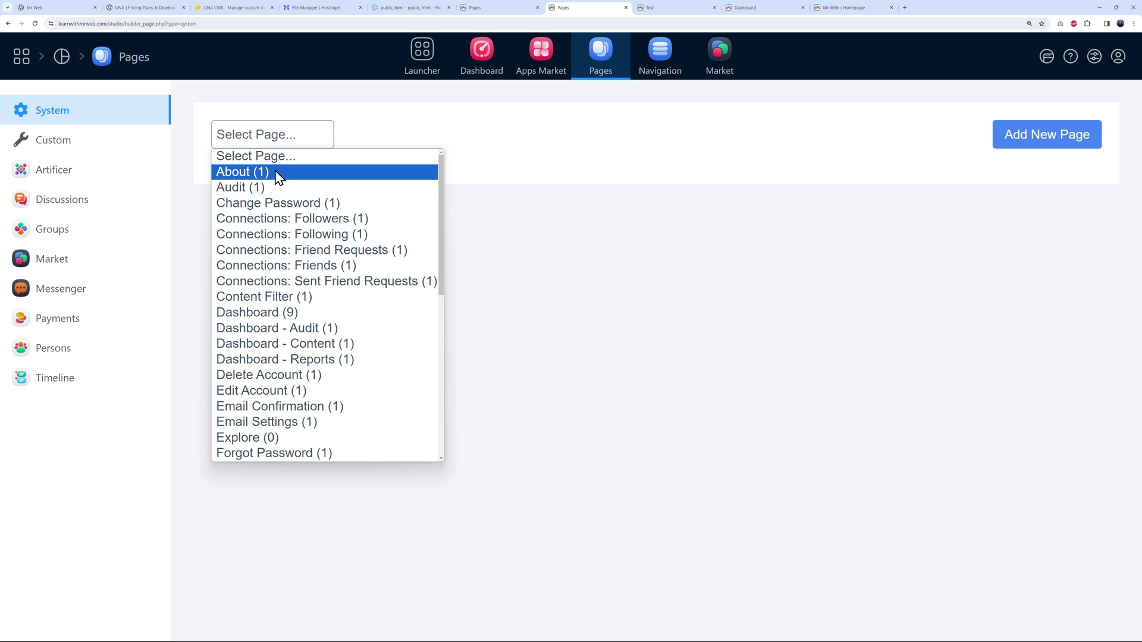
scroll(336, 372, down, 3)
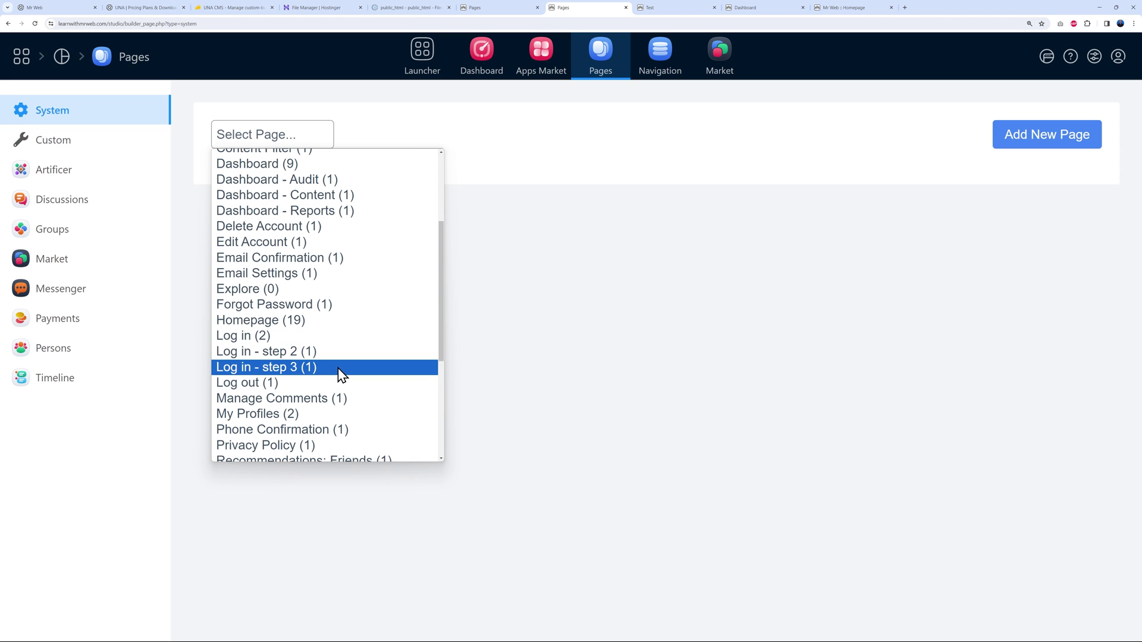
click(277, 321)
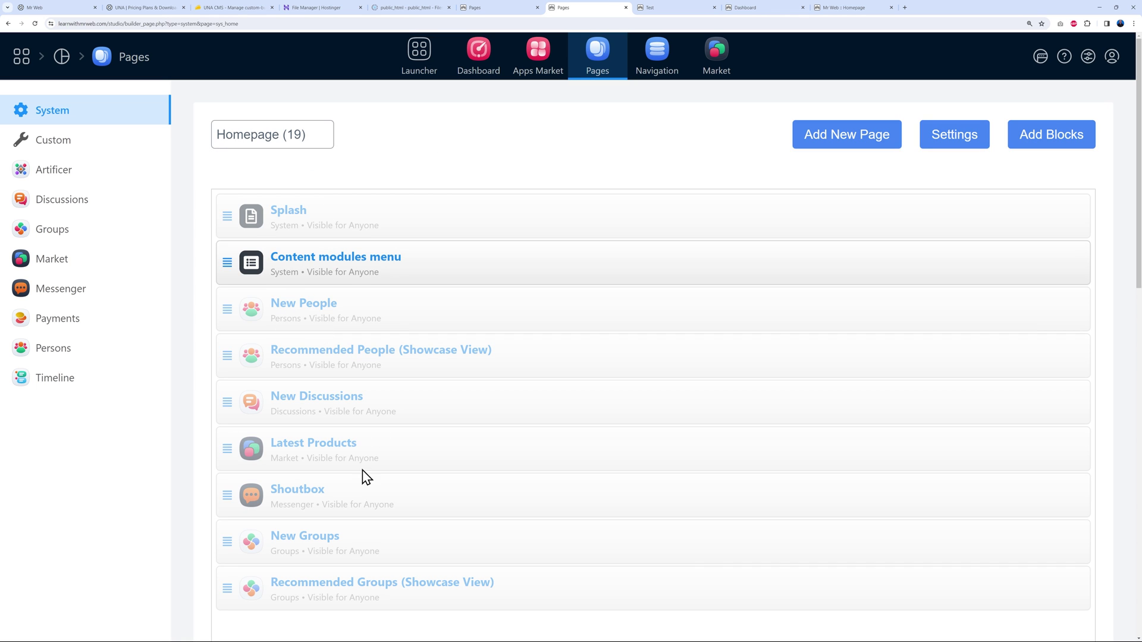
Inspect the Homepage's blocks and its layout setting, and close the settings without changing anything.
scroll(464, 502, down, 3)
scroll(595, 428, up, 3)
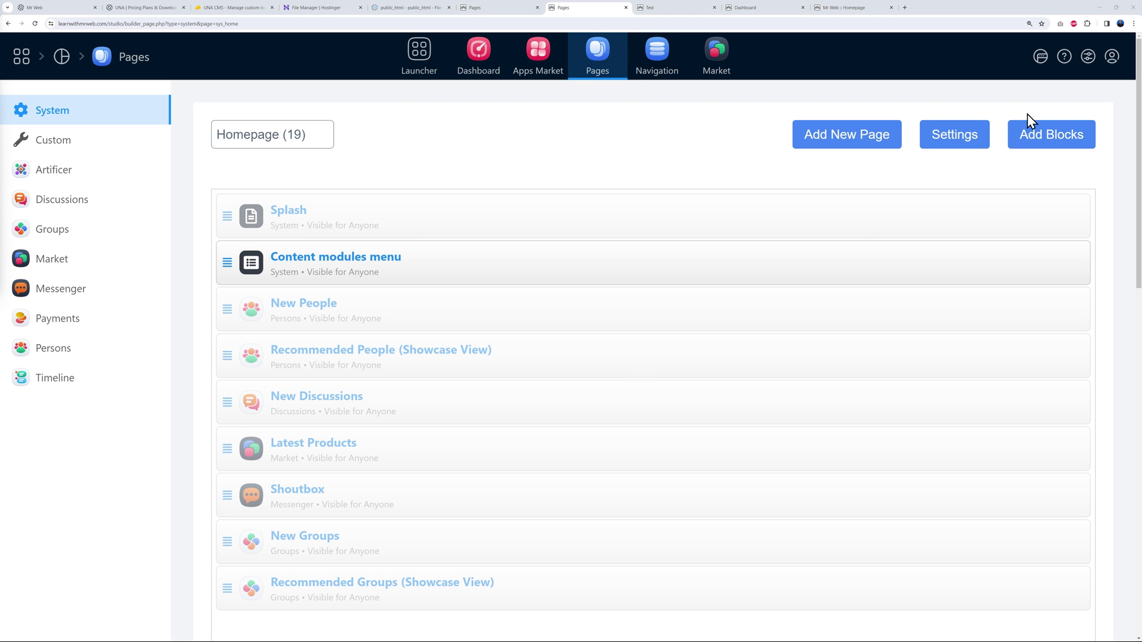
click(962, 144)
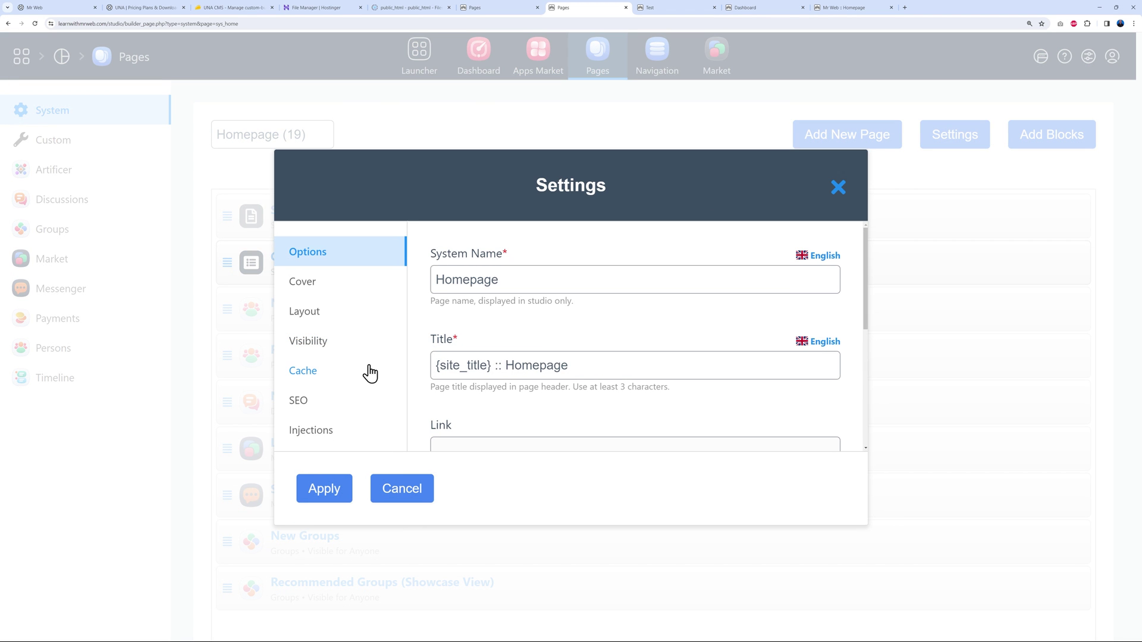
click(321, 315)
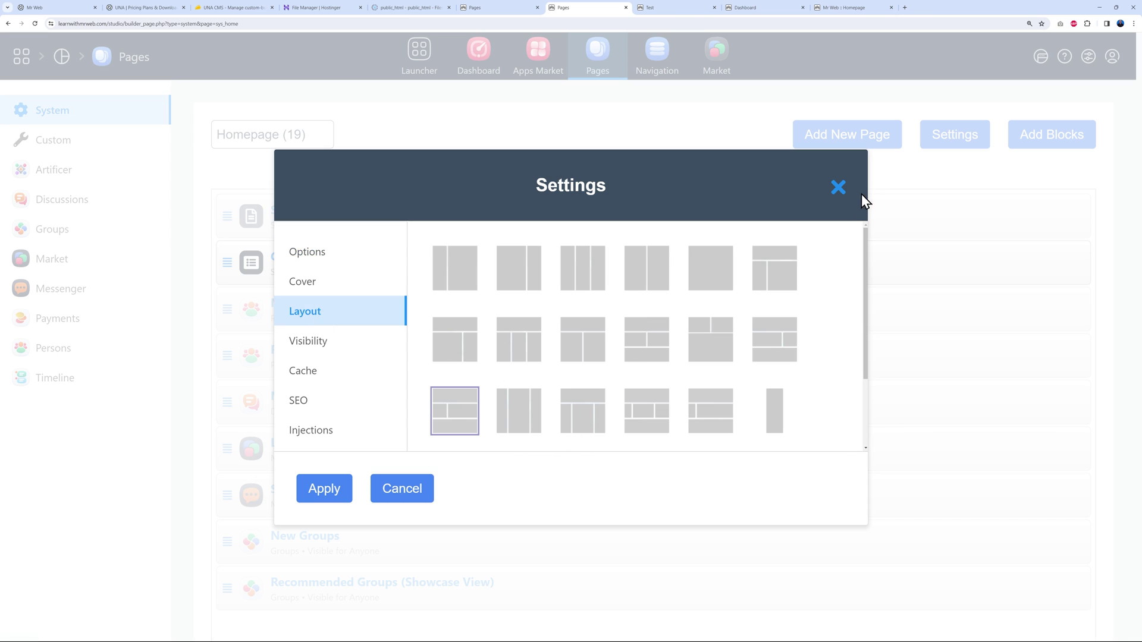
click(838, 189)
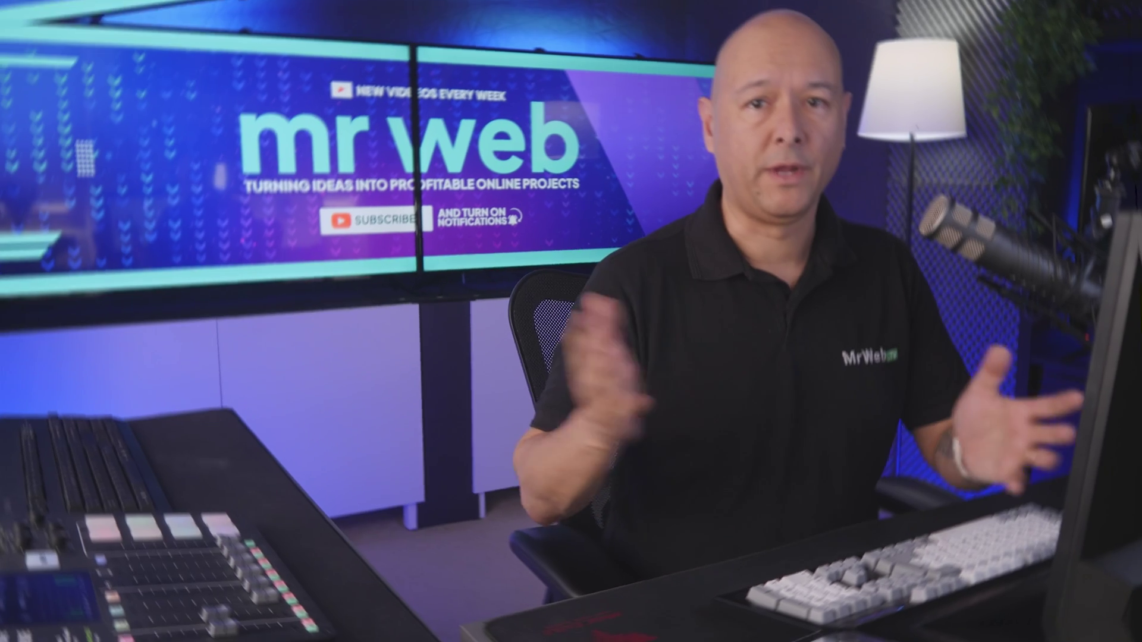